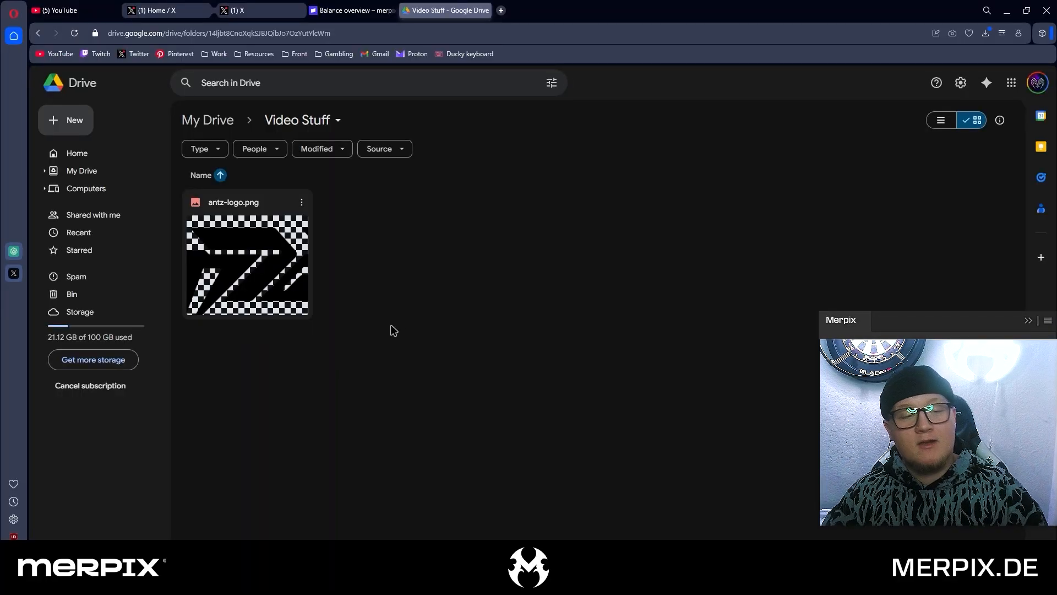
# Preview antz-logo.png in the Video Stuff folder on Google Drive
pyautogui.moveTo(489, 390); pyautogui.dragTo(231, 245)
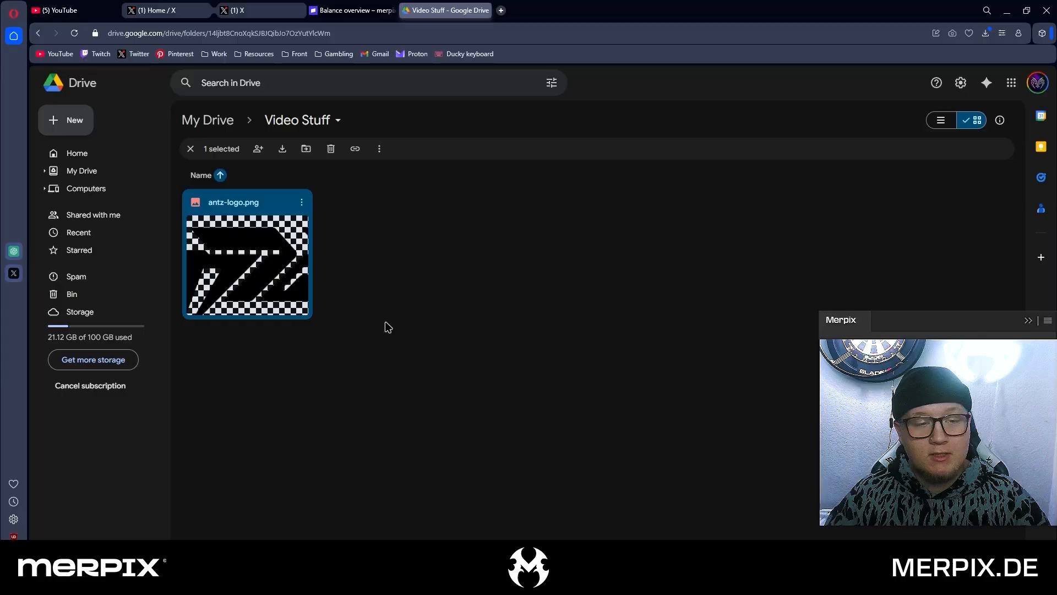
pyautogui.doubleClick(264, 264)
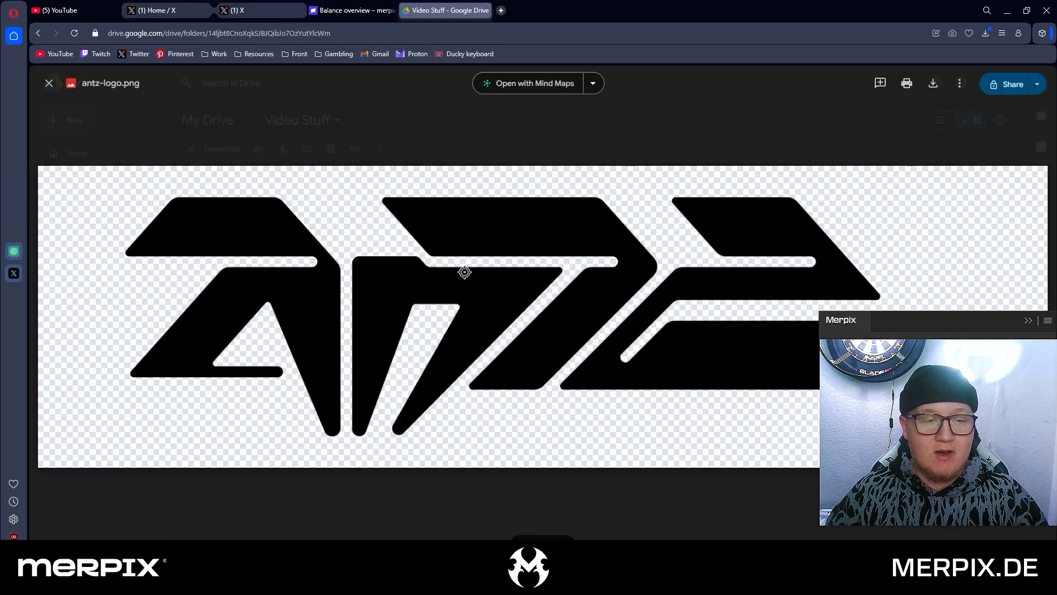
pyautogui.press('Escape')
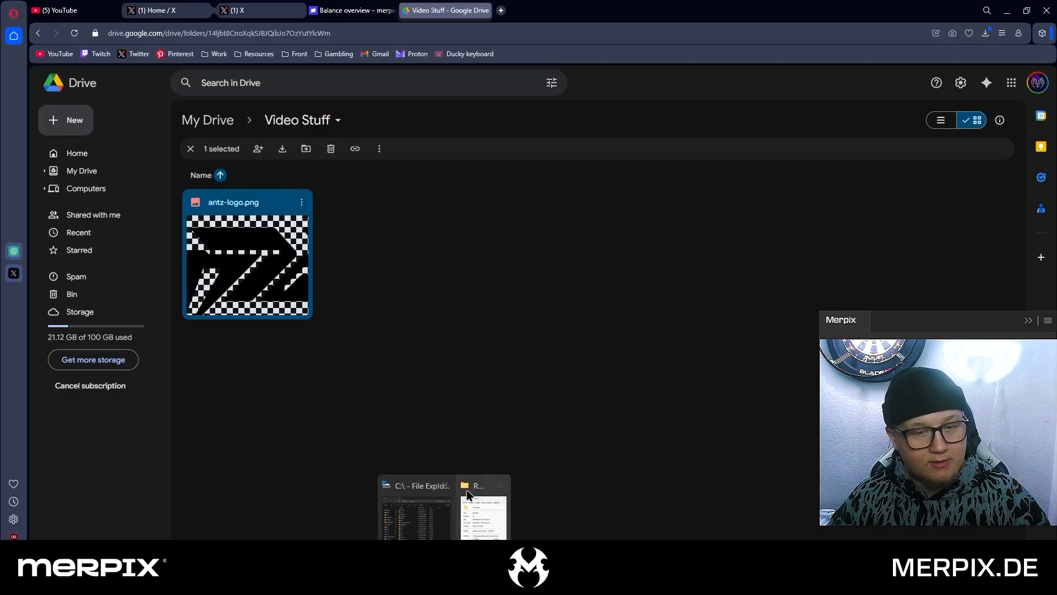
# Switch to Affinity, place antz-logo.png from Downloads in the blank document, scaled to 53% and centred on the canvas
pyautogui.hotkey('alt', 'Tab')
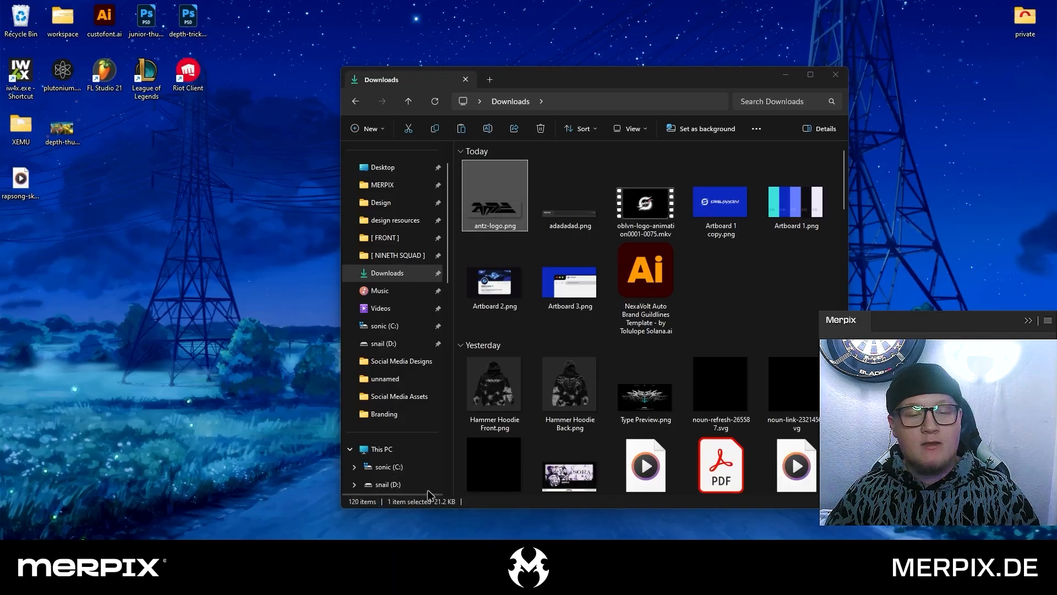
pyautogui.click(417, 512)
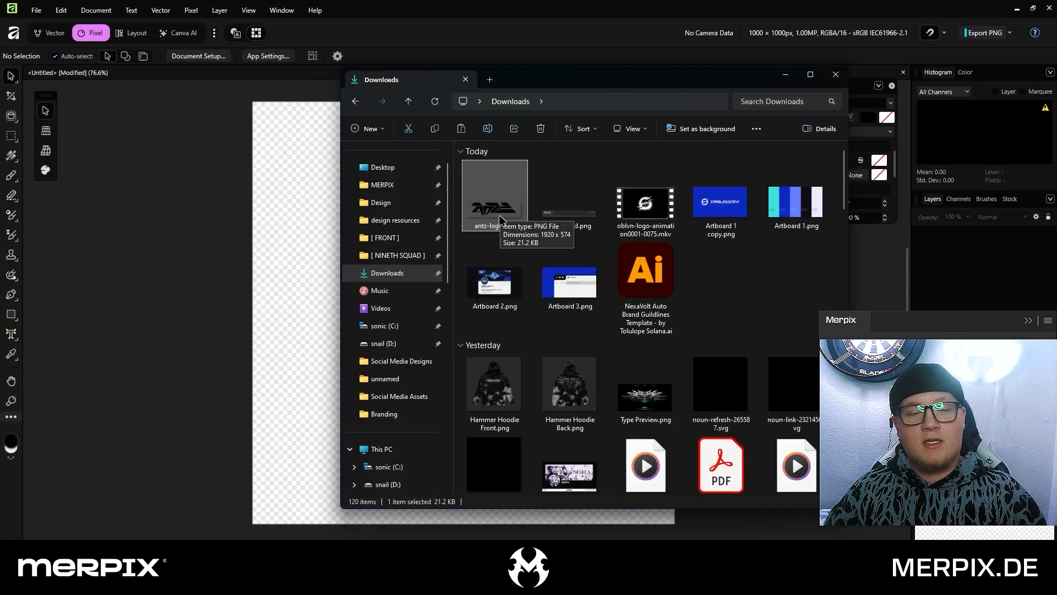
pyautogui.moveTo(508, 208); pyautogui.dragTo(318, 210)
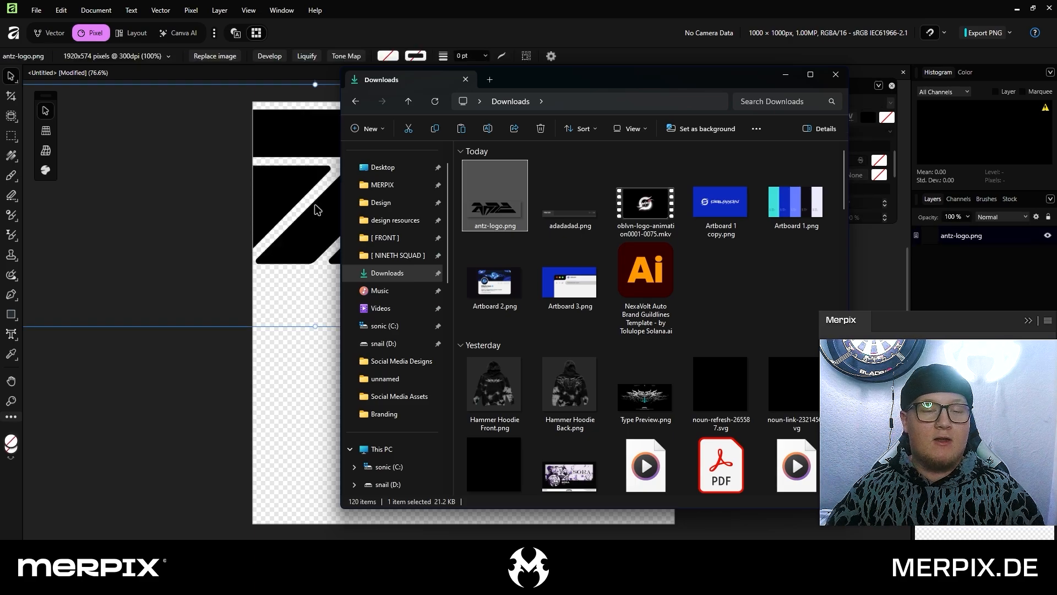
pyautogui.click(318, 209)
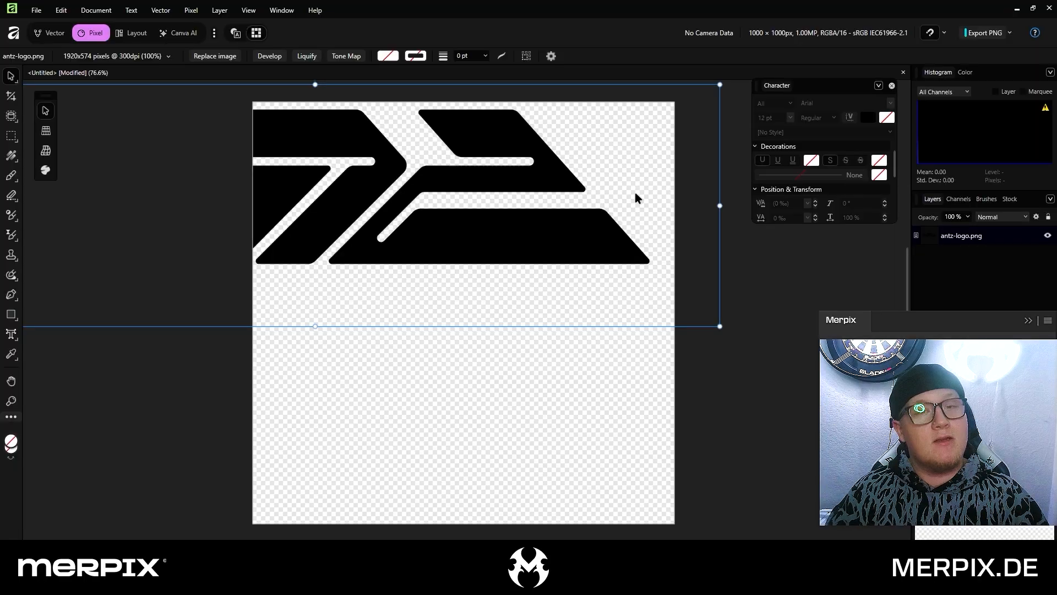
pyautogui.keyDown('ctrl'); pyautogui.moveTo(719, 205); pyautogui.dragTo(528, 203); pyautogui.keyUp('ctrl')
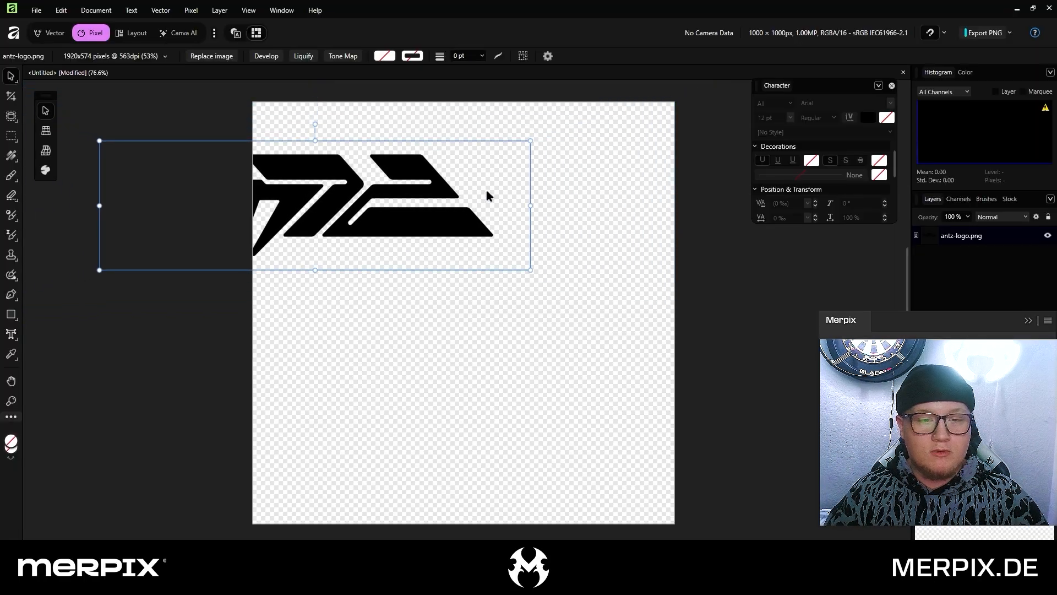
pyautogui.moveTo(403, 191); pyautogui.dragTo(549, 300)
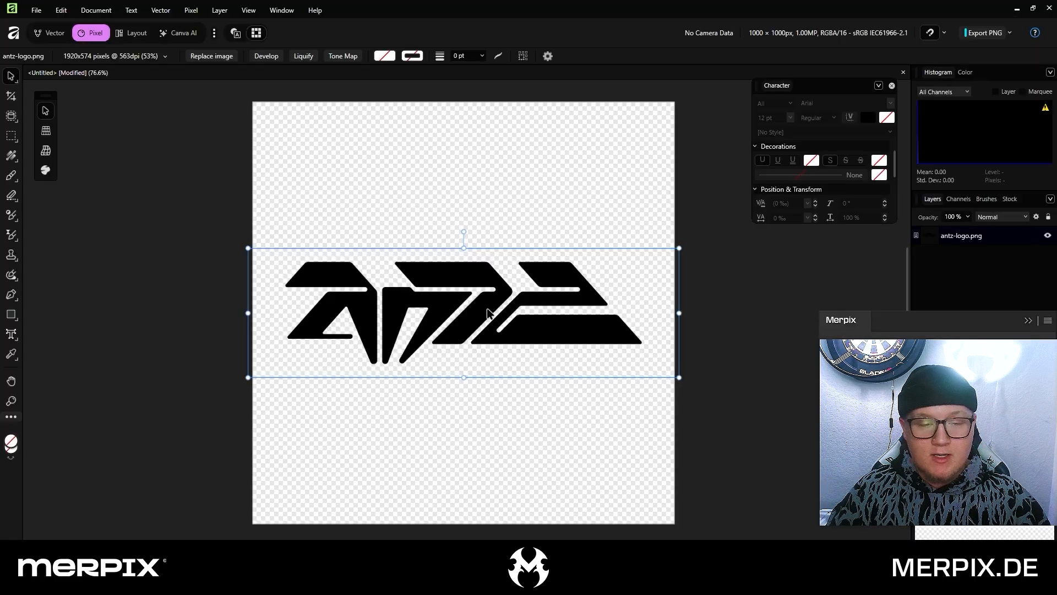
# Convert the logo image to vector curves with Image Trace at its default settings, and select the first curve in the resulting group
pyautogui.click(169, 15)
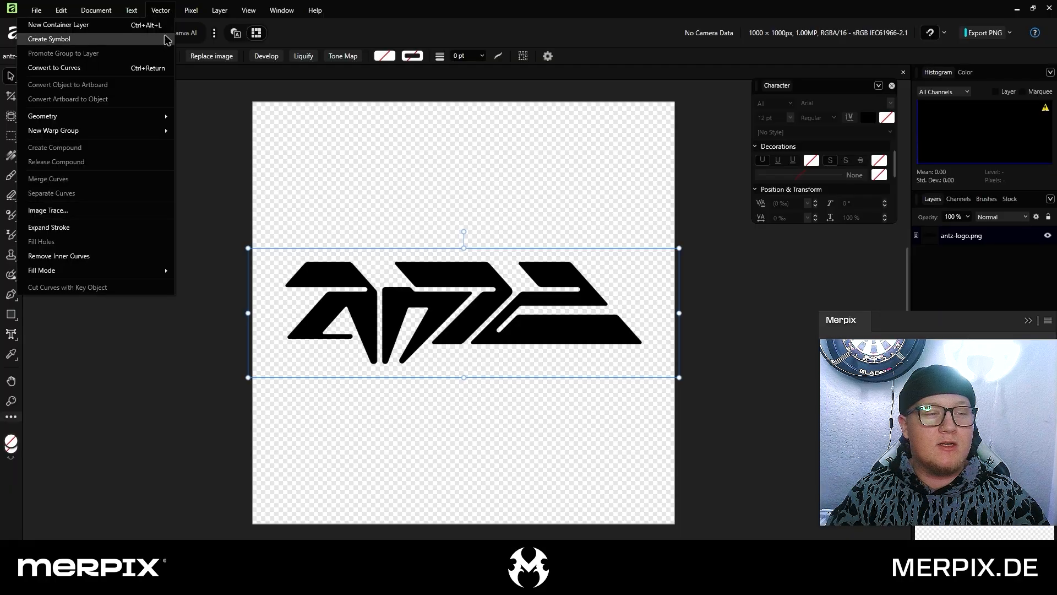
pyautogui.click(67, 212)
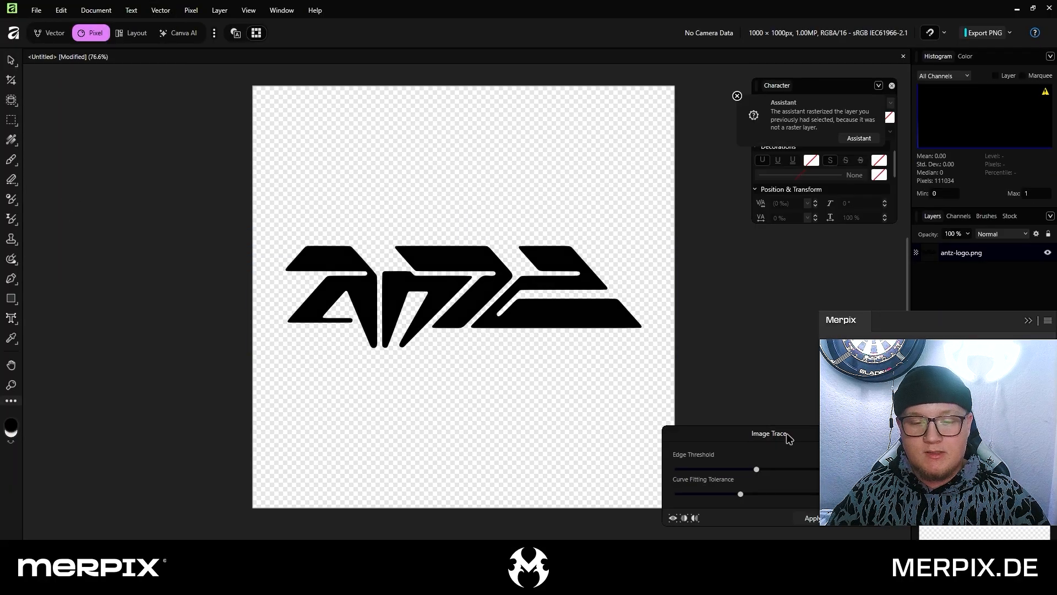
pyautogui.moveTo(788, 437)
pyautogui.mouseDown()
pyautogui.moveTo(765, 422)
pyautogui.moveTo(780, 361)
pyautogui.mouseUp()
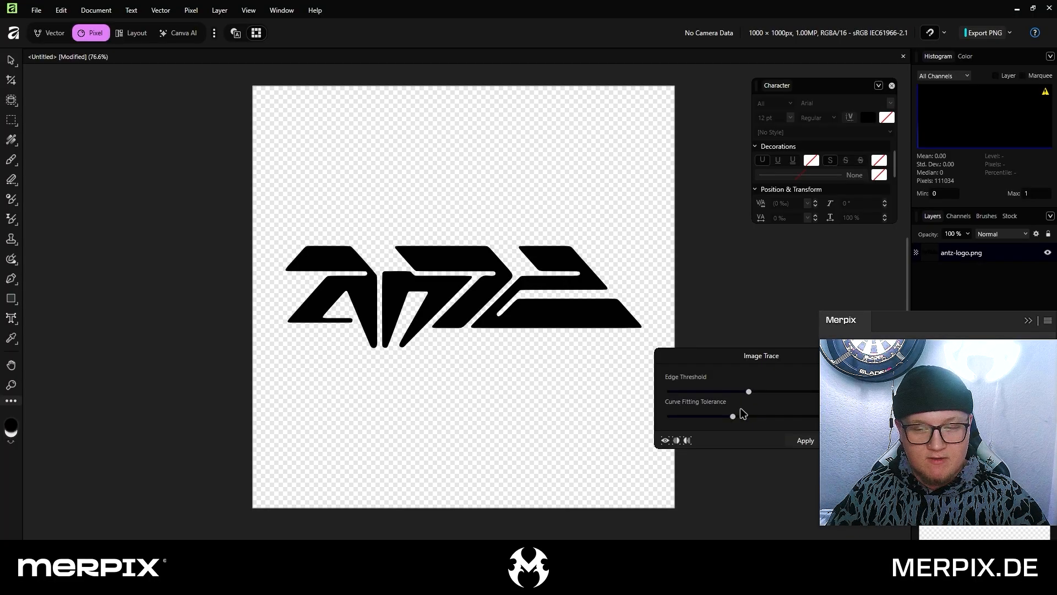
pyautogui.click(805, 440)
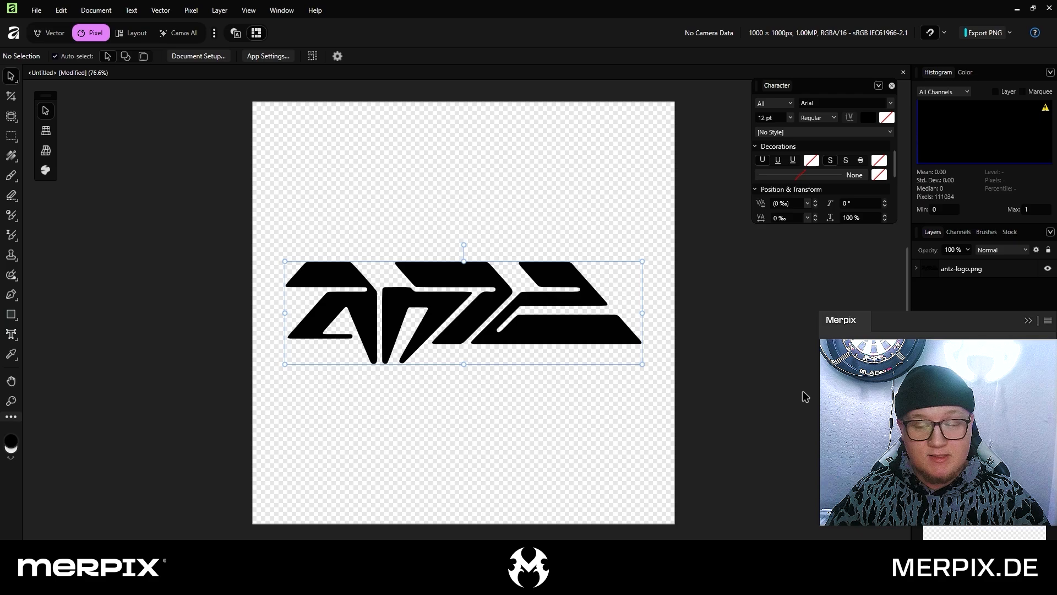
pyautogui.click(917, 269)
pyautogui.click(964, 287)
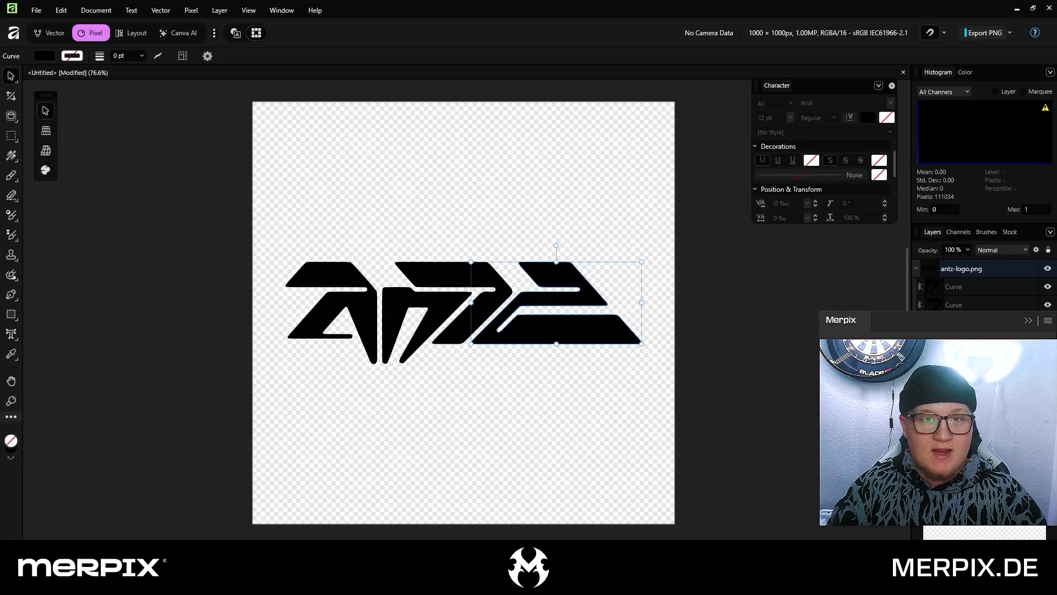
# Export only the traced logo group with the SVG (for export) preset, saving it as antz-logo.svg in Downloads
pyautogui.click(962, 269)
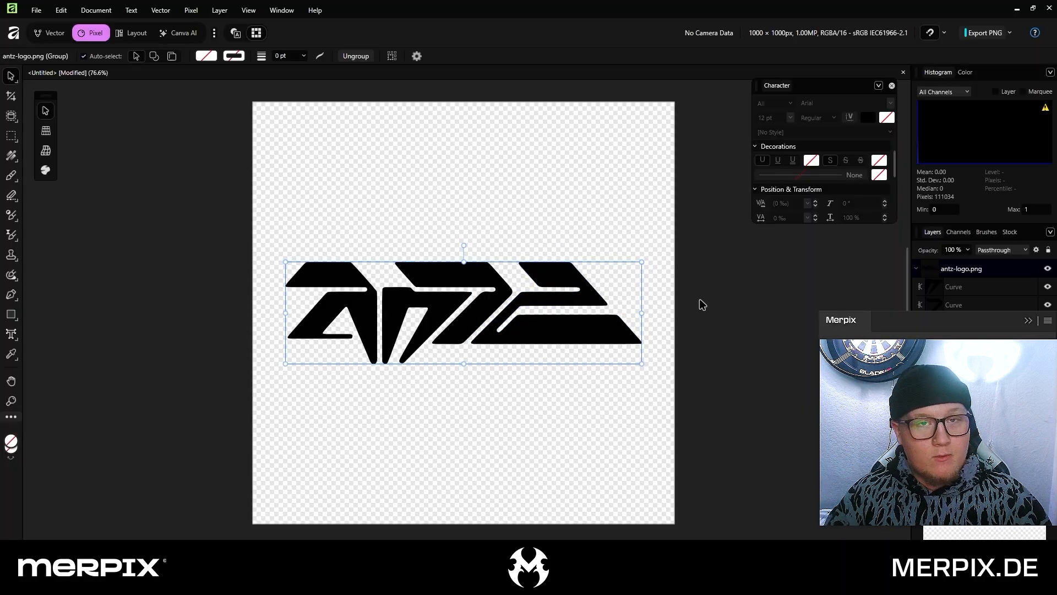
pyautogui.click(1010, 33)
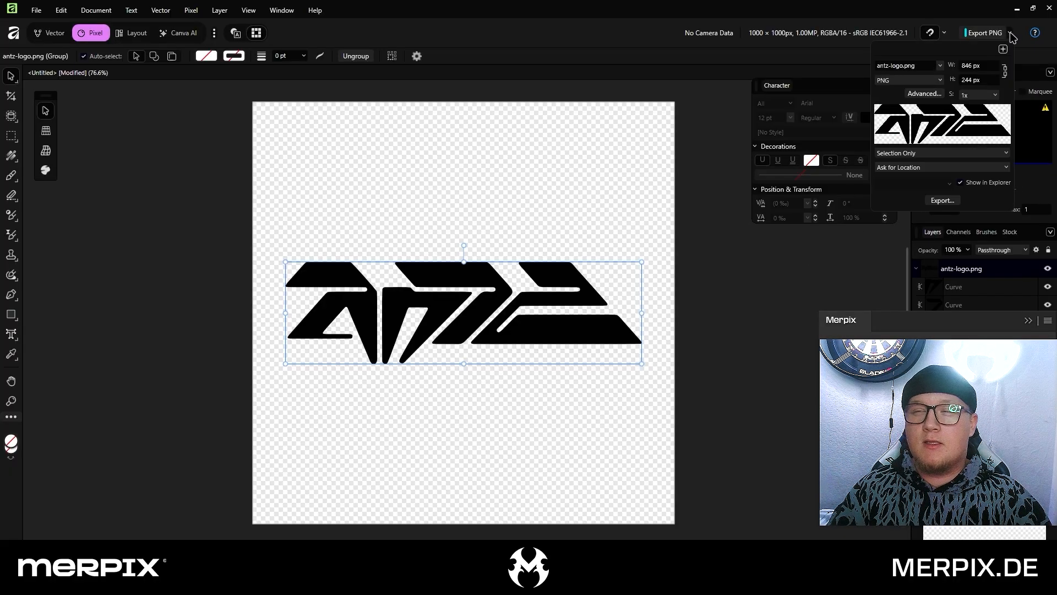
pyautogui.click(936, 81)
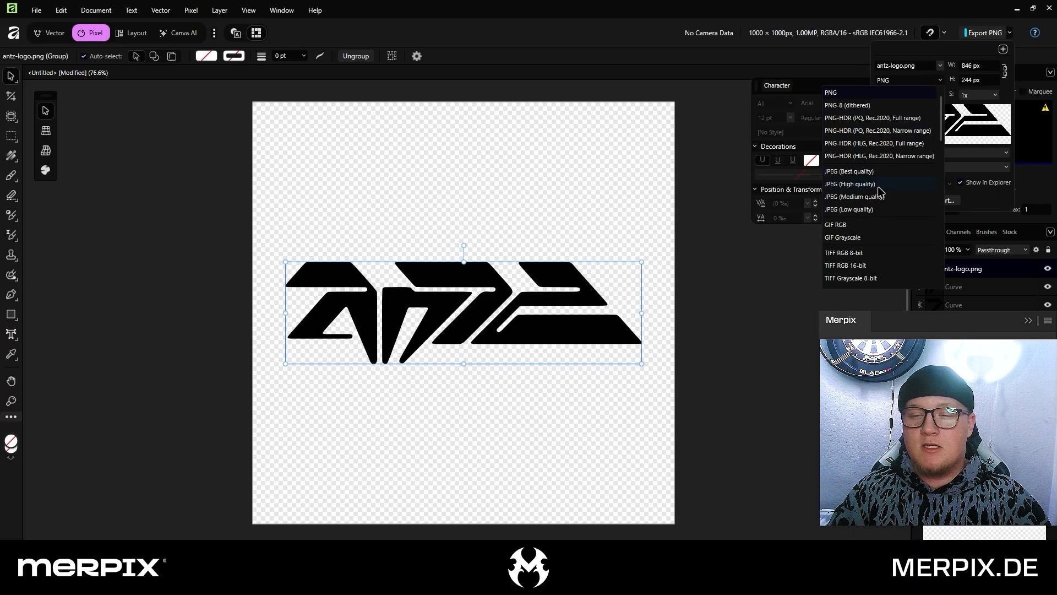
pyautogui.scroll(-3, 879, 192)
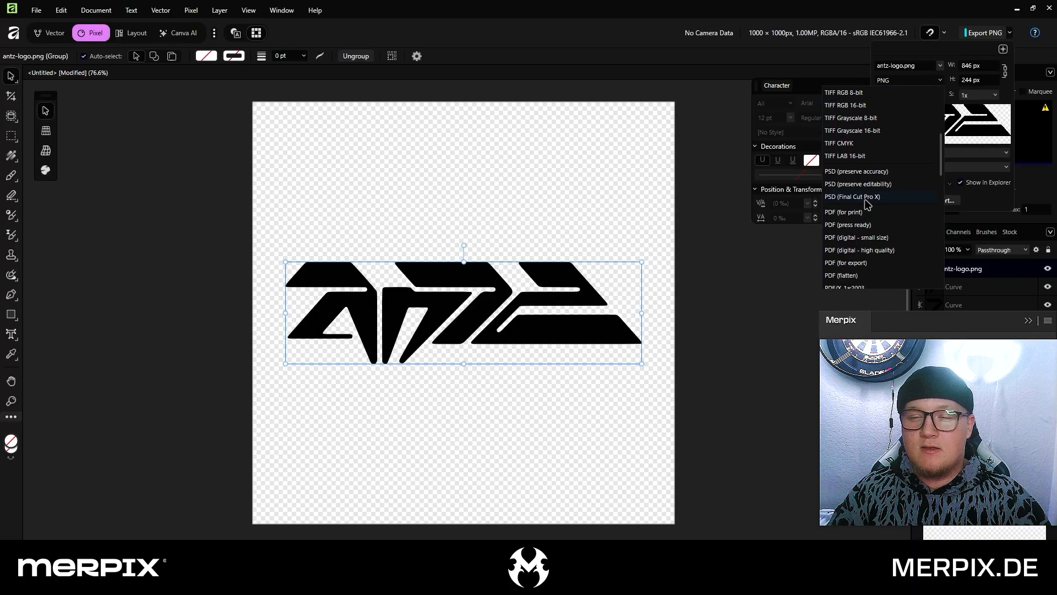
pyautogui.scroll(-3, 867, 205)
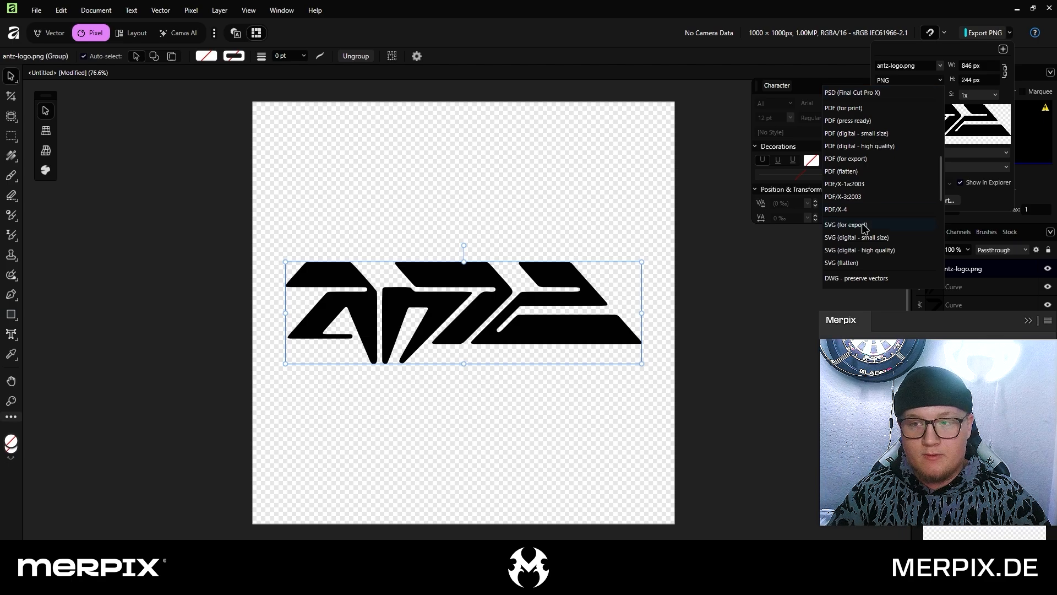
pyautogui.click(865, 225)
pyautogui.click(943, 200)
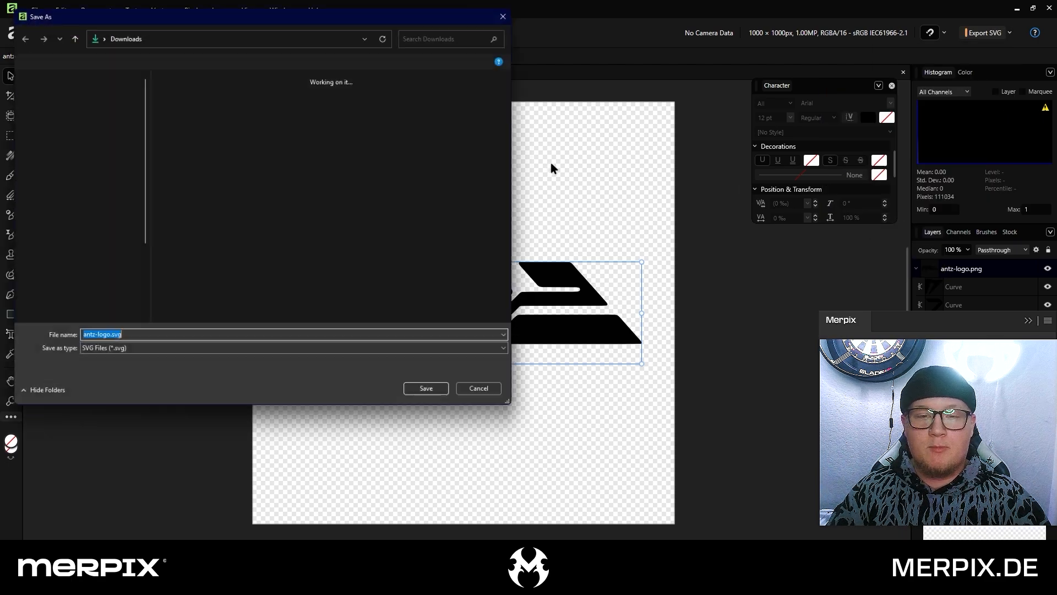
pyautogui.press('Return')
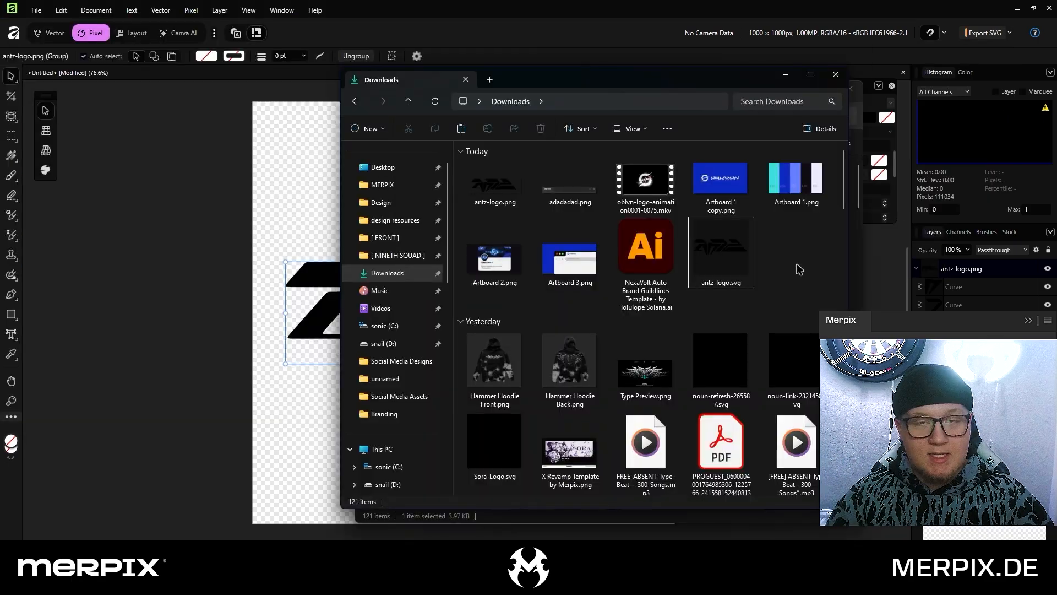
# Check the exported antz-logo.svg in Downloads and close Affinity without saving the untitled document
pyautogui.click(735, 263)
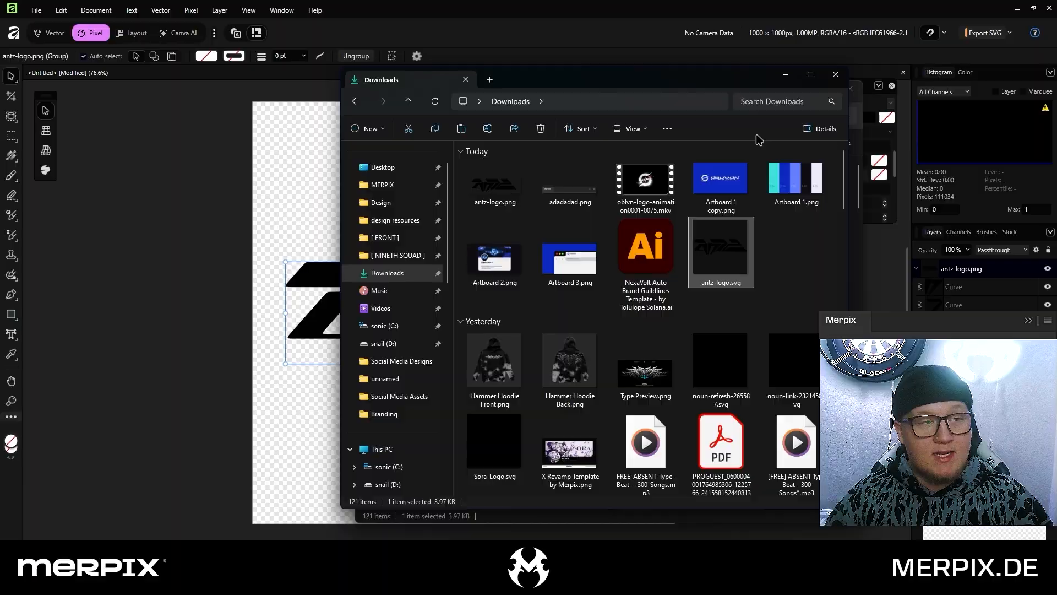
pyautogui.click(1049, 9)
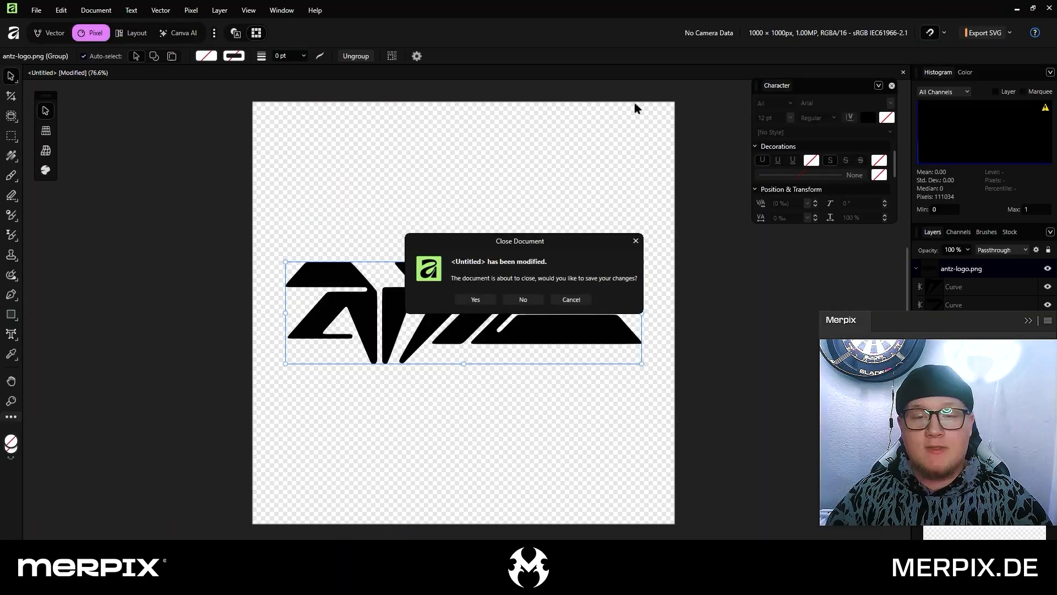
pyautogui.click(522, 299)
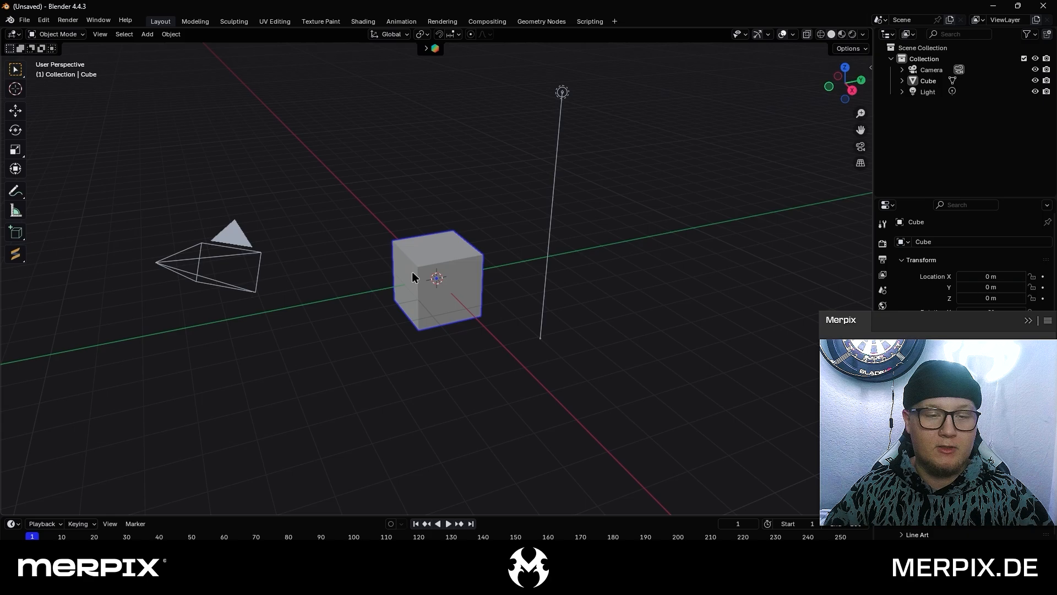
# Switch to Blender and delete the default cube, camera and light from the scene
pyautogui.click(548, 176)
pyautogui.moveTo(543, 77); pyautogui.dragTo(603, 130)
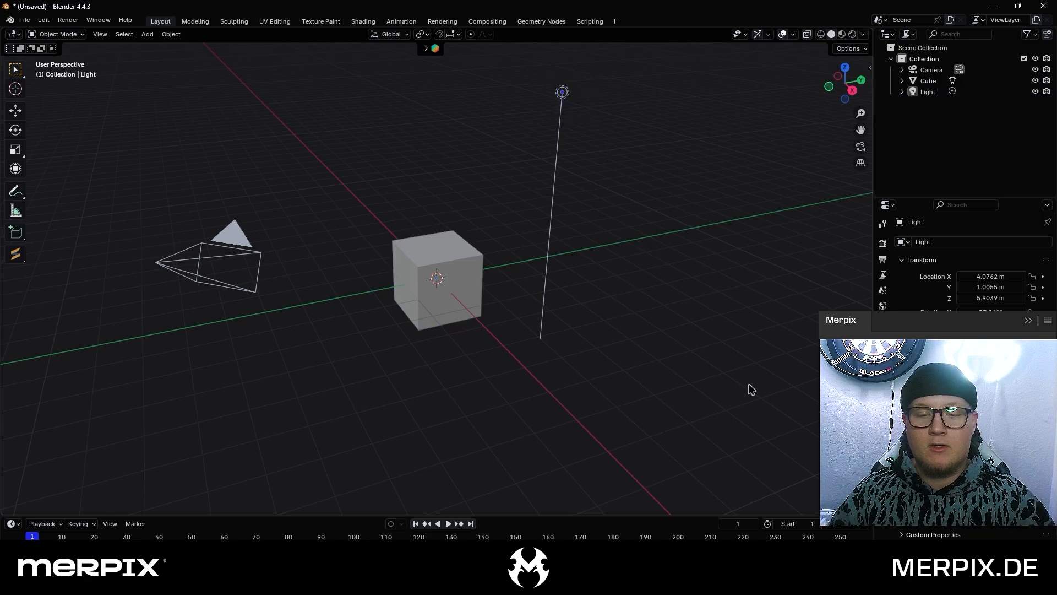
pyautogui.moveTo(749, 387); pyautogui.dragTo(177, 102)
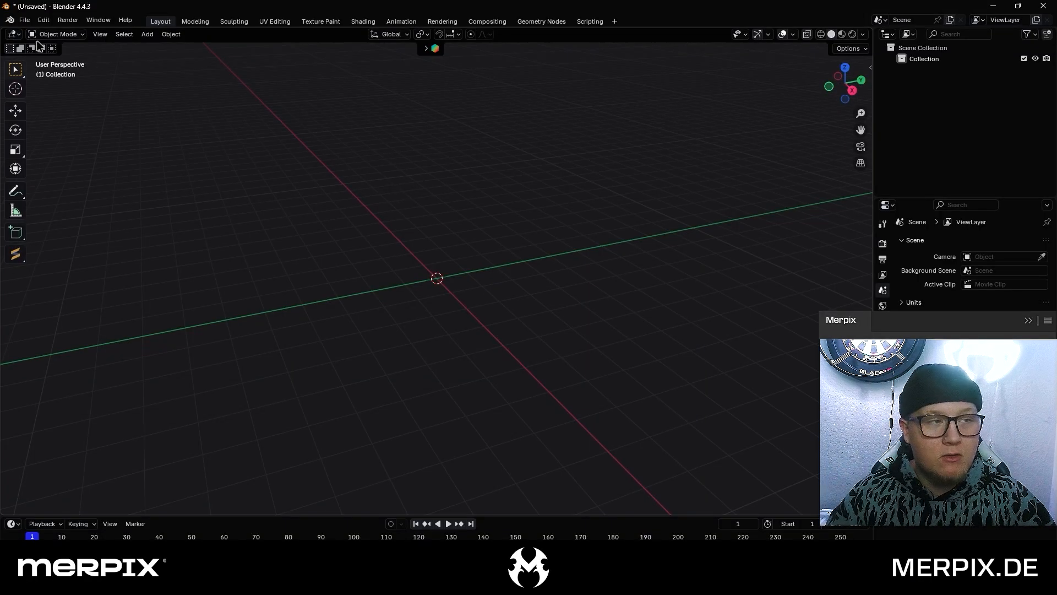
# Import antz-logo.svg from the Downloads folder into the empty scene
pyautogui.click(25, 21)
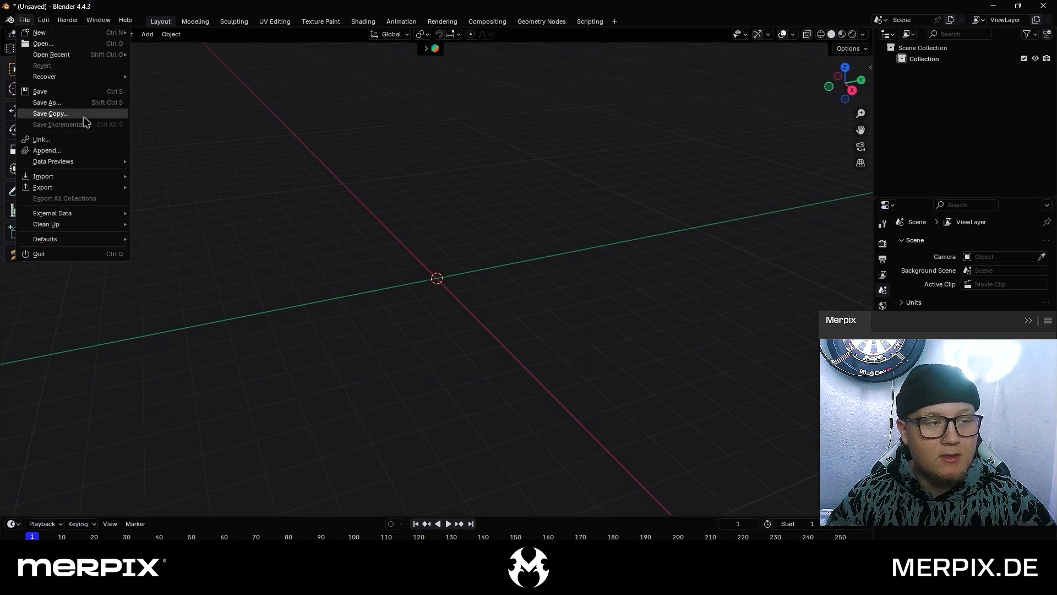
pyautogui.moveTo(114, 176)
pyautogui.click(209, 264)
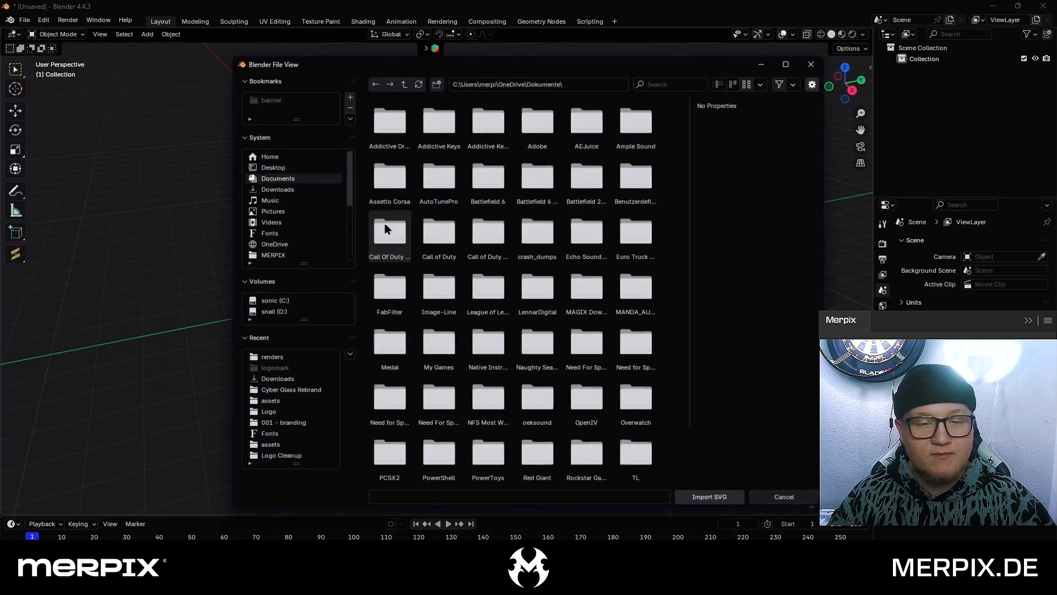
pyautogui.click(272, 189)
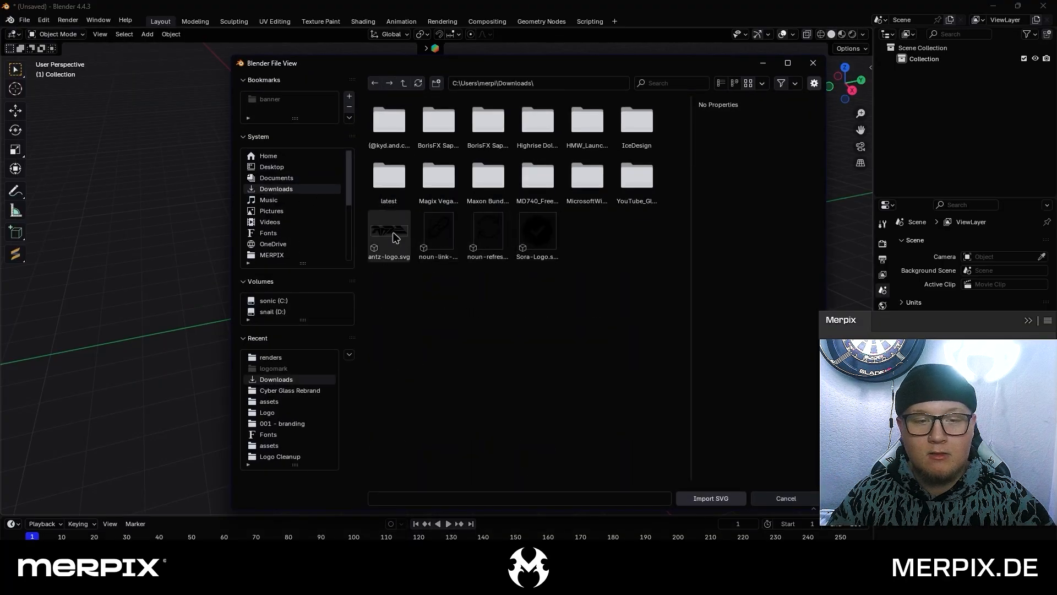
pyautogui.click(389, 233)
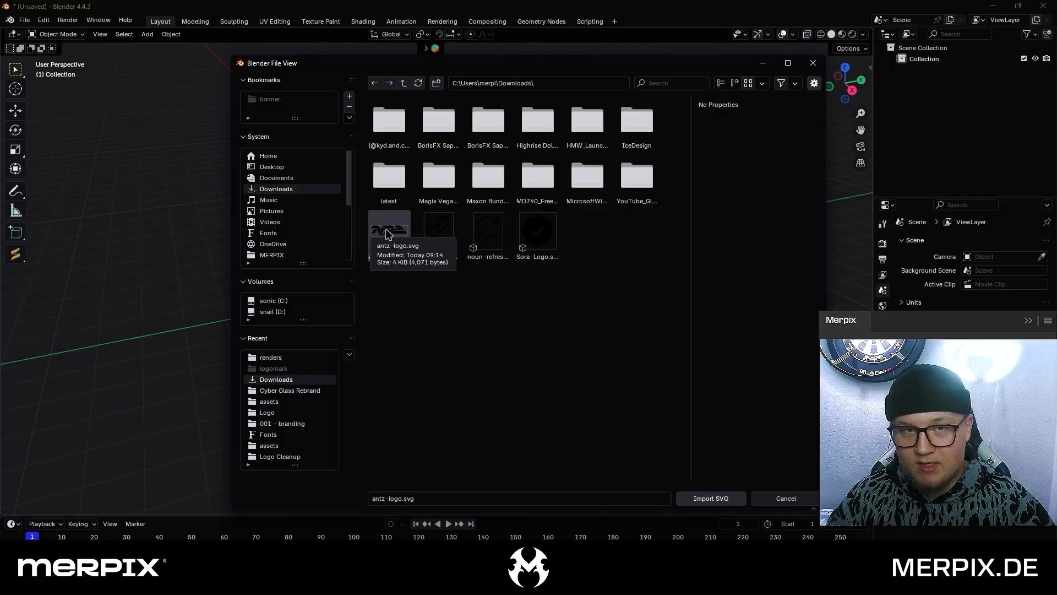
pyautogui.click(712, 498)
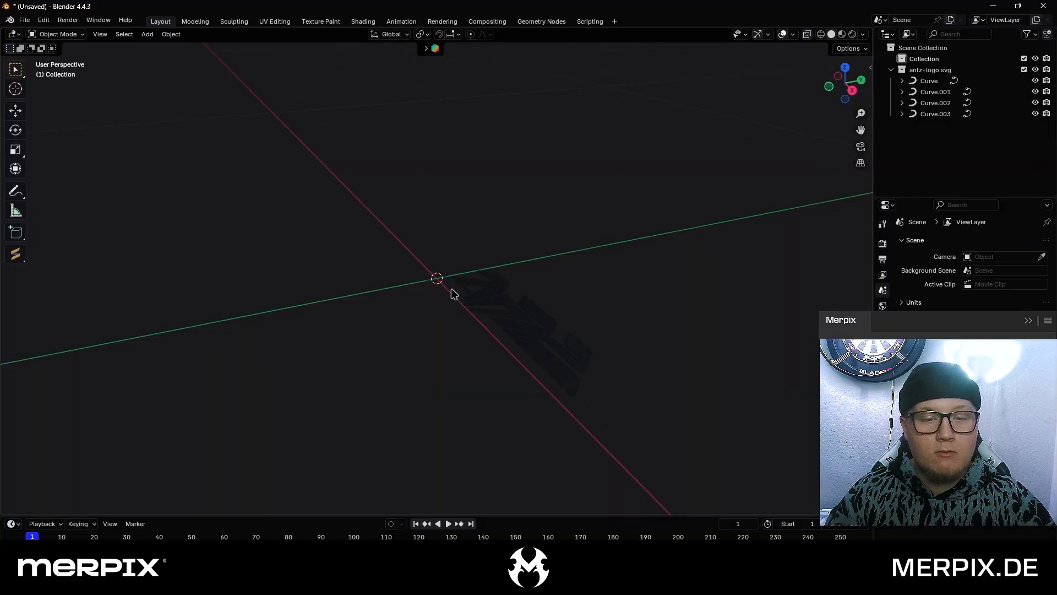
# Select all four curves of the imported logo
pyautogui.moveTo(450, 289); pyautogui.dragTo(600, 276, button='middle')
pyautogui.press('a')
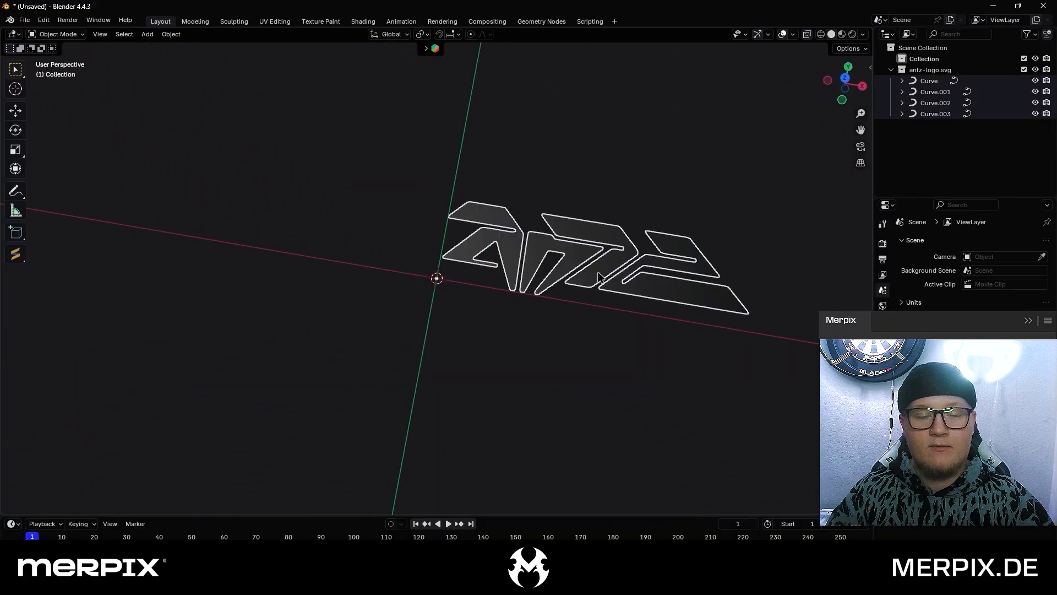
pyautogui.click(538, 196)
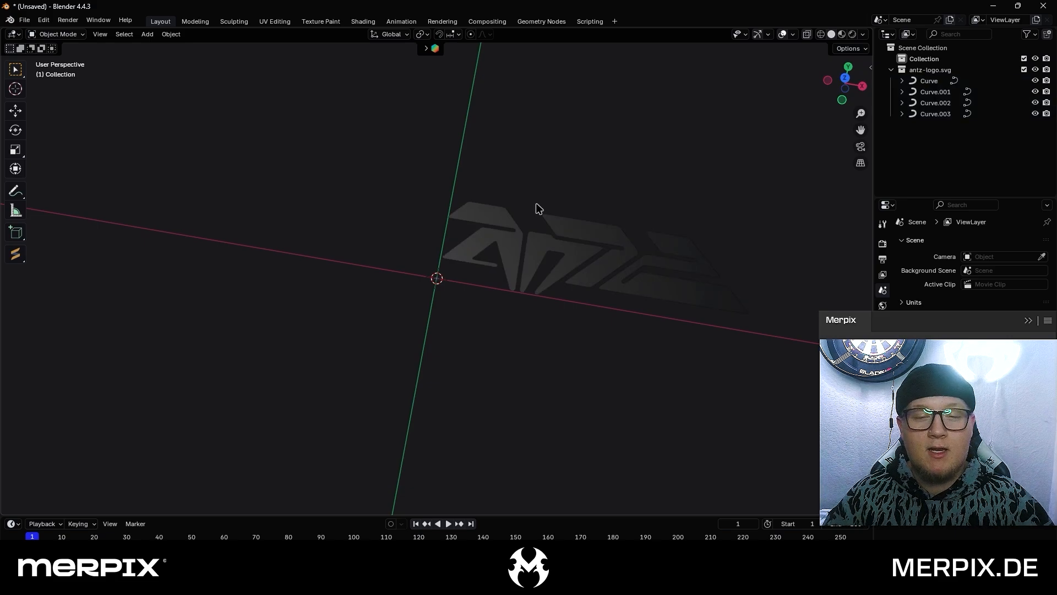
pyautogui.moveTo(538, 208); pyautogui.dragTo(526, 233, button='middle')
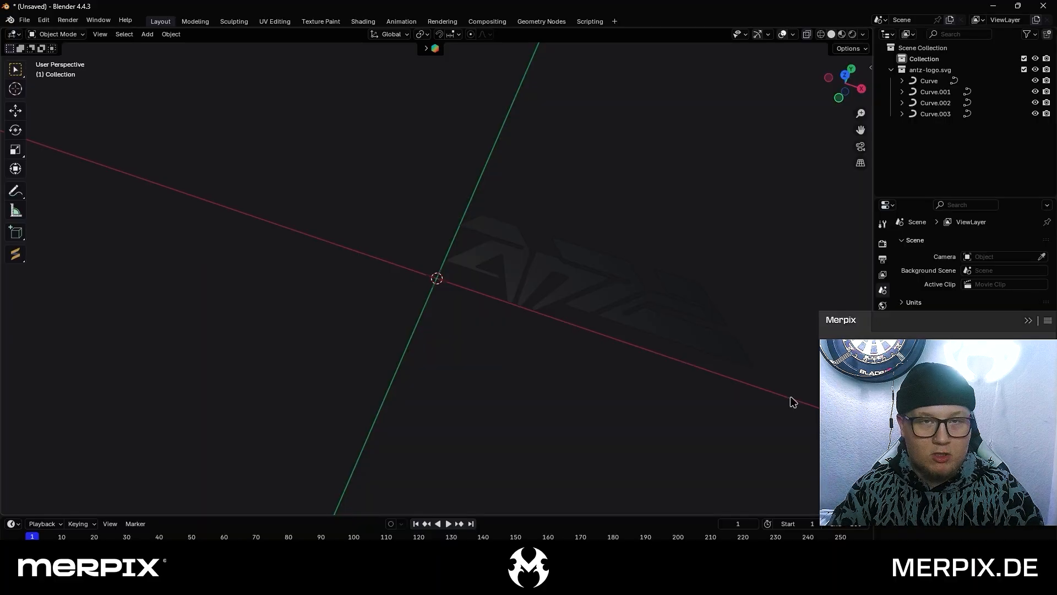
pyautogui.moveTo(784, 403); pyautogui.dragTo(442, 180)
pyautogui.scroll(1, 583, 270)
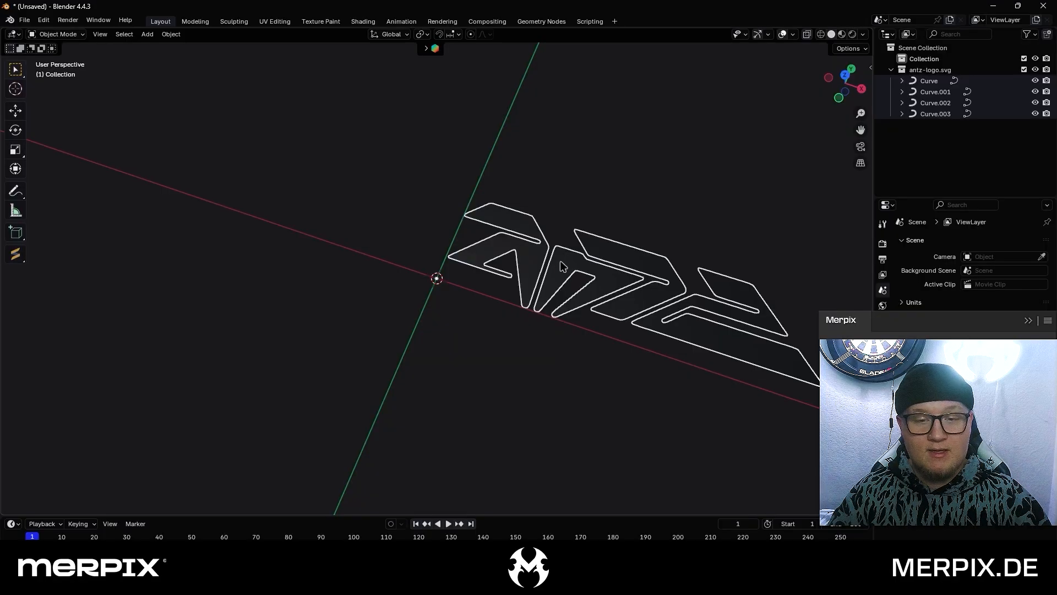
# Select the imported logo's curves one at a time to examine which letters are separate objects
pyautogui.click(533, 249)
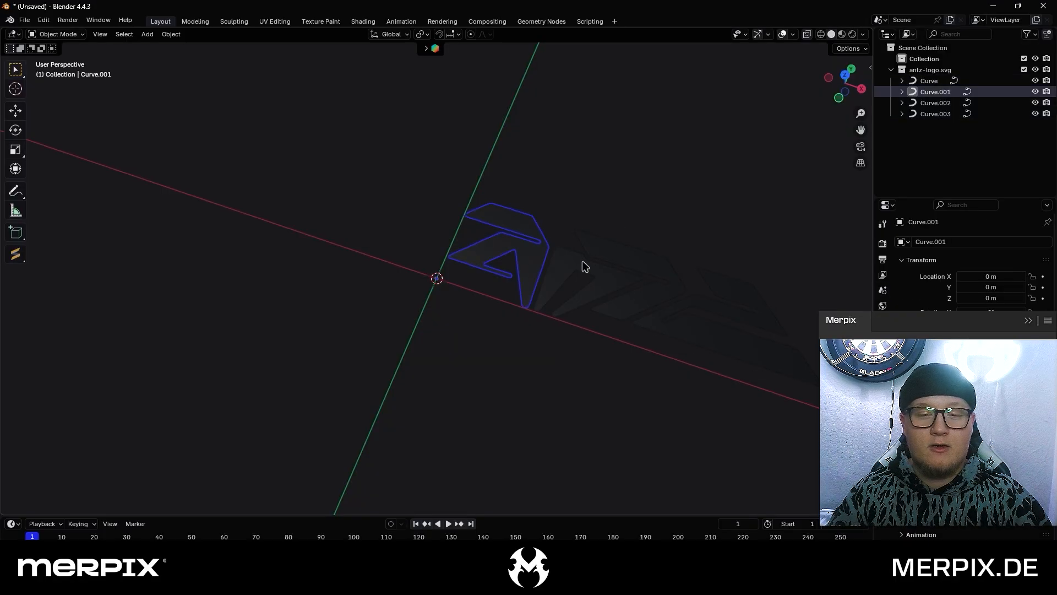
pyautogui.click(582, 263)
pyautogui.click(605, 248)
pyautogui.click(722, 289)
pyautogui.click(619, 219)
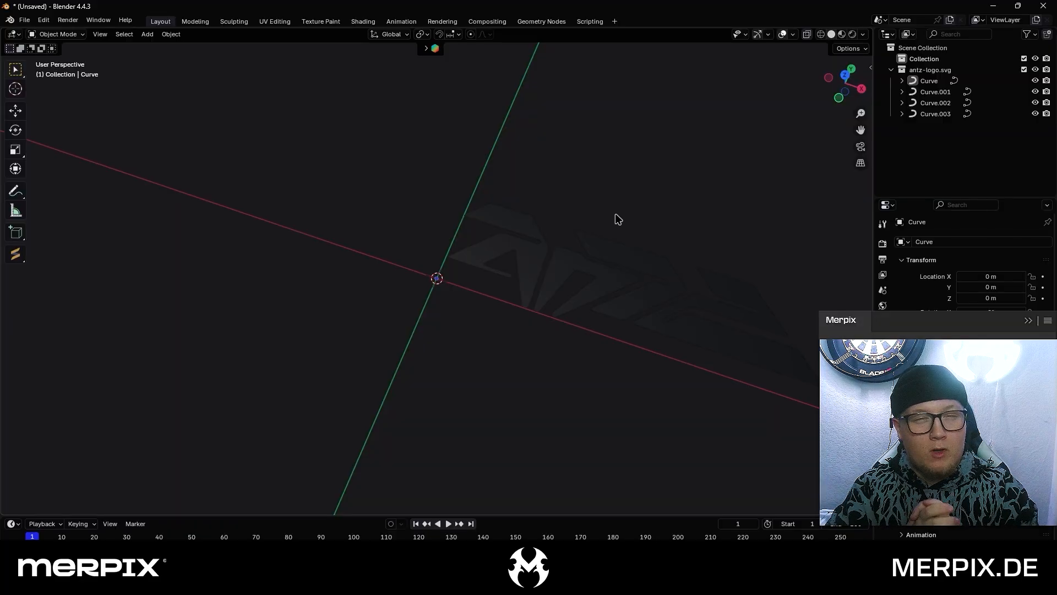
# Select all four letter curves of the logo and join them into a single curve object
pyautogui.click(532, 255)
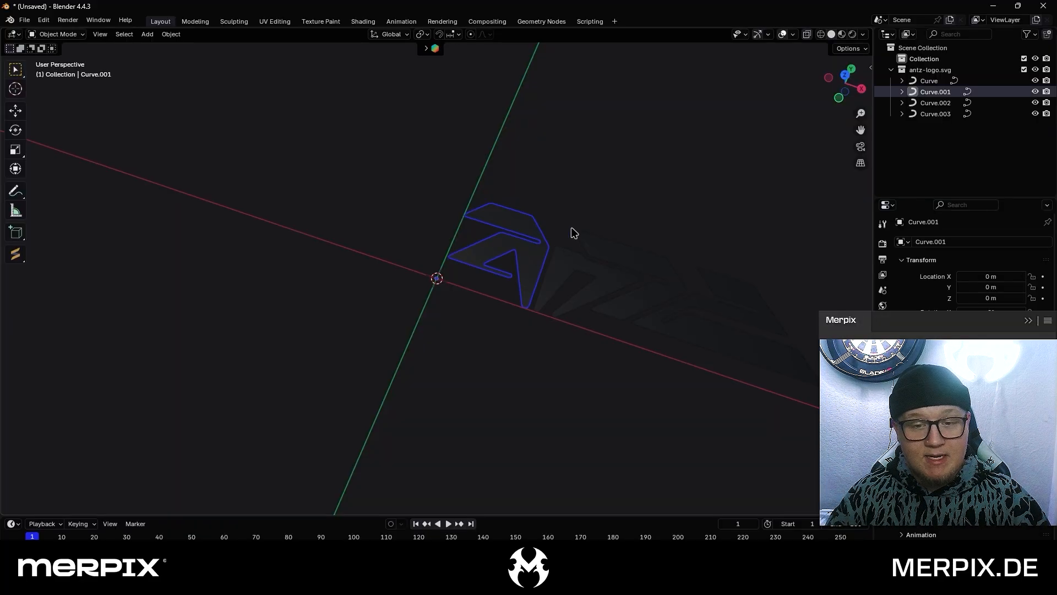
pyautogui.keyDown('shift'); pyautogui.click(567, 259); pyautogui.keyUp('shift')
pyautogui.keyDown('shift'); pyautogui.click(640, 259); pyautogui.keyUp('shift')
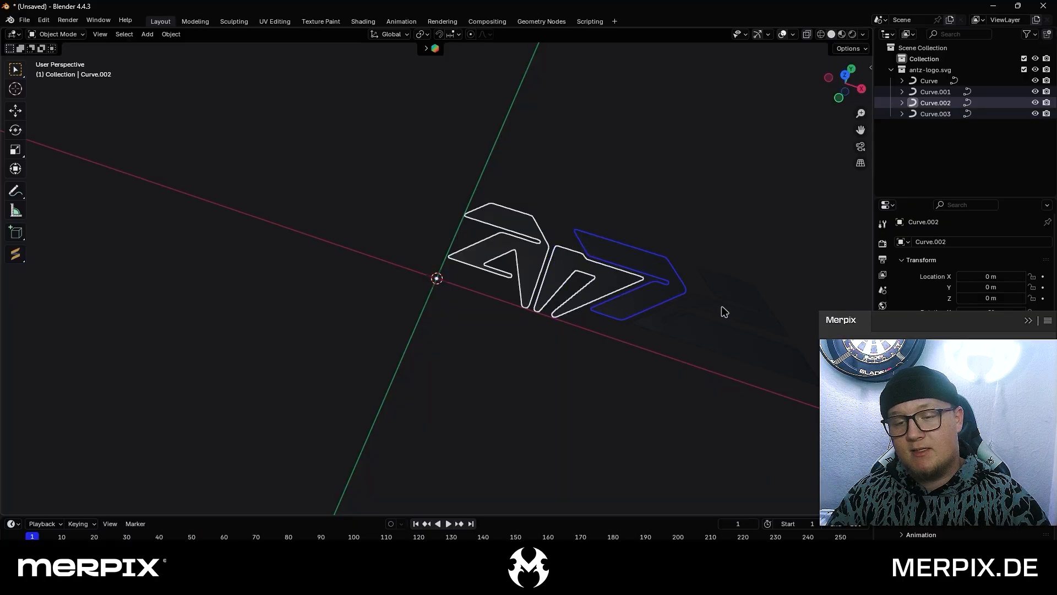
pyautogui.click(724, 312)
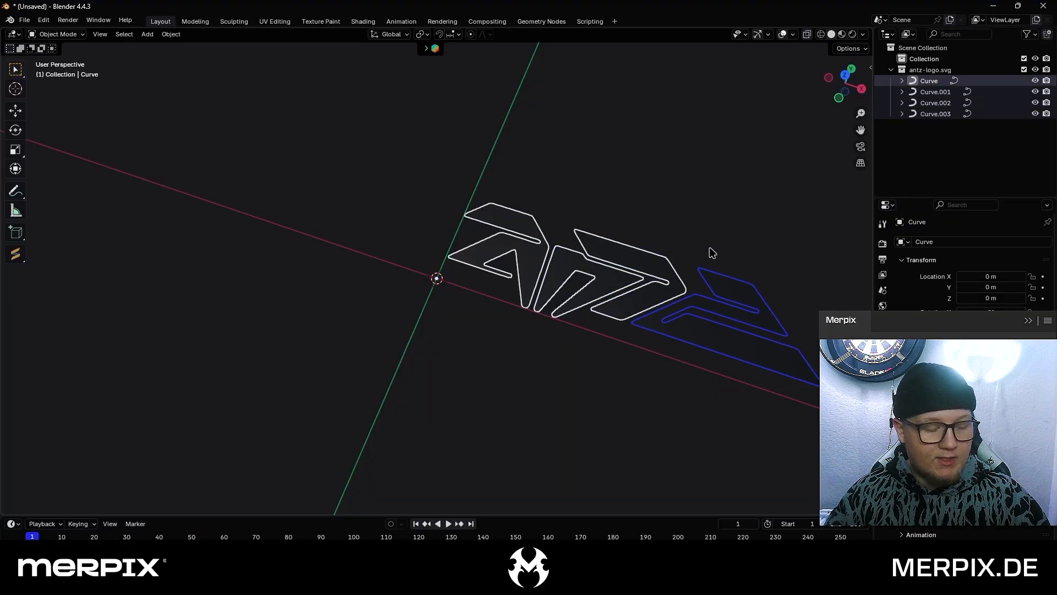
pyautogui.rightClick(664, 265)
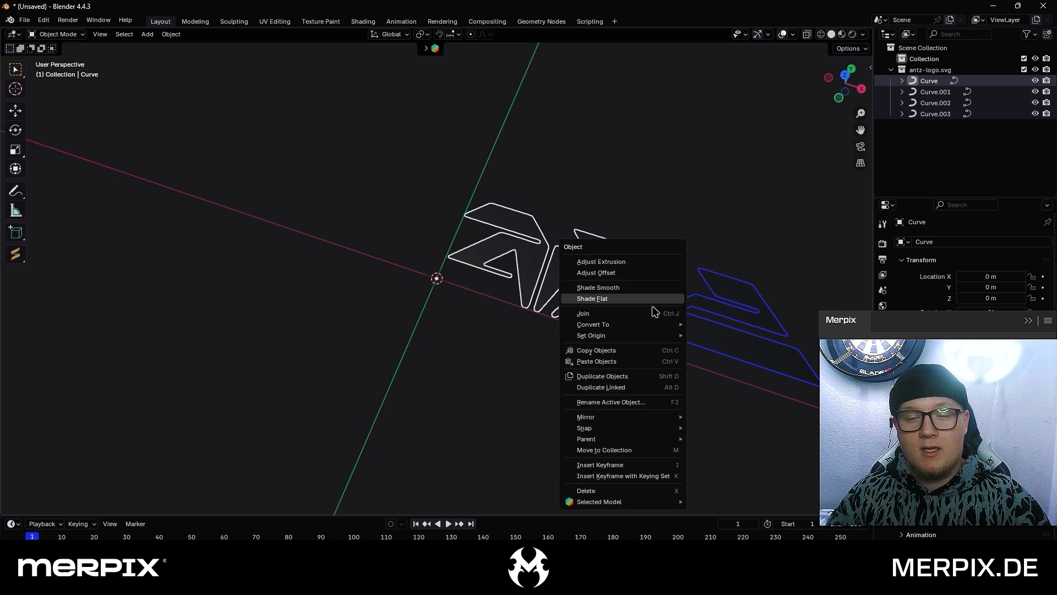
pyautogui.click(656, 315)
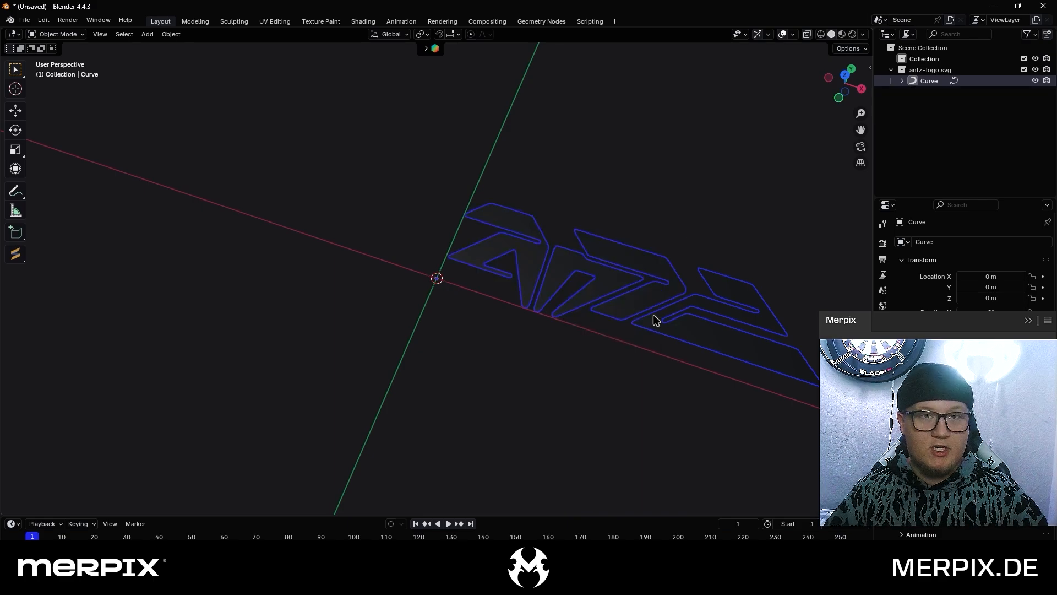
pyautogui.scroll(-5, 655, 320)
pyautogui.press('s')
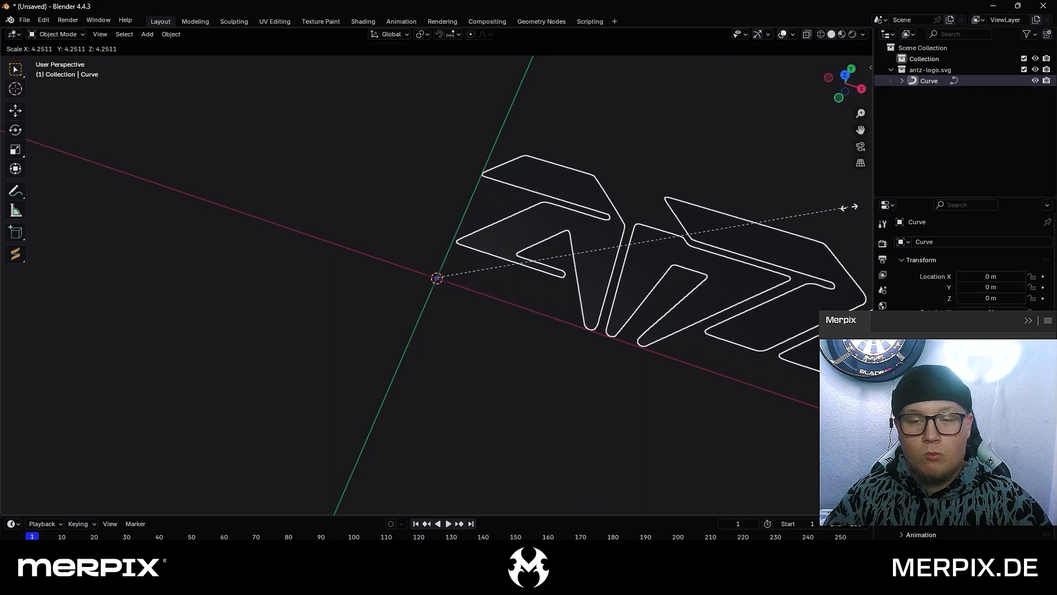
pyautogui.click(72, 199)
pyautogui.scroll(-5, 282, 232)
pyautogui.hotkey('ctrl', 'z')
pyautogui.scroll(5, 486, 270)
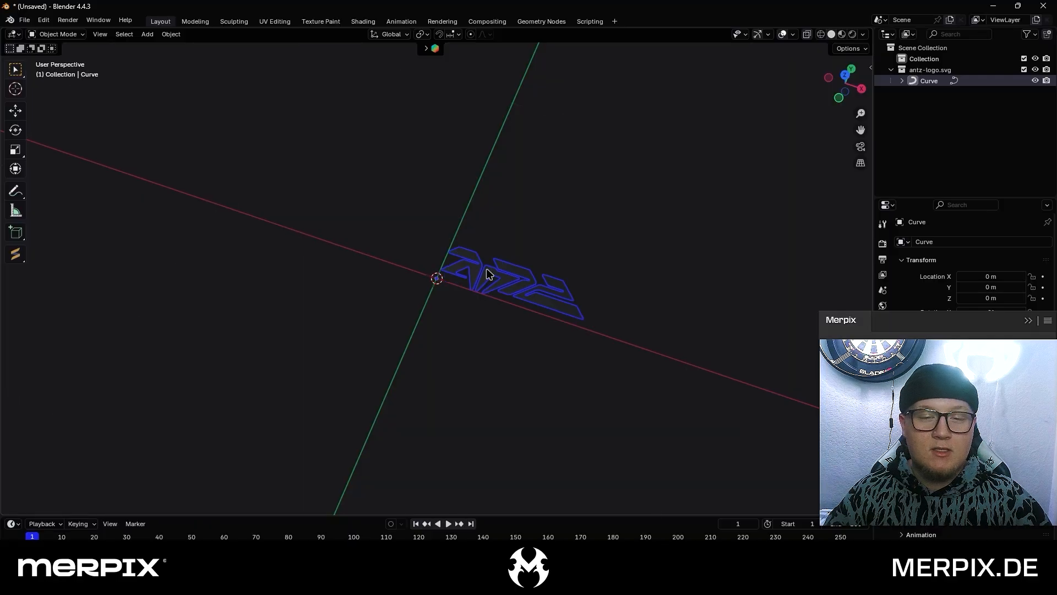
# Scale the joined logo curve up uniformly to about 10.73
pyautogui.moveTo(523, 296); pyautogui.dragTo(521, 270, button='middle')
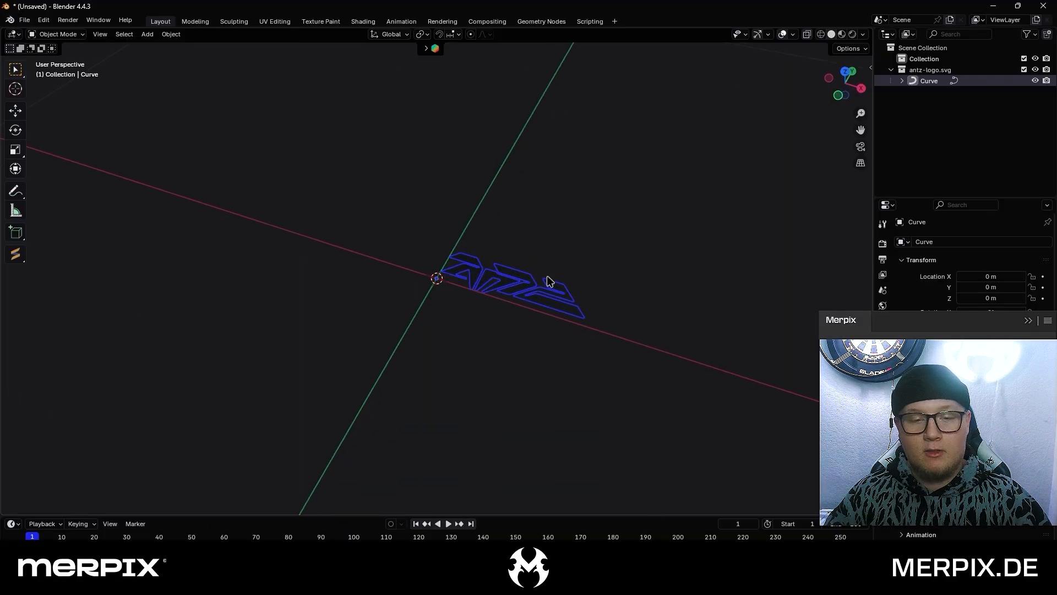
pyautogui.click(546, 277)
pyautogui.click(521, 281)
pyautogui.press('s')
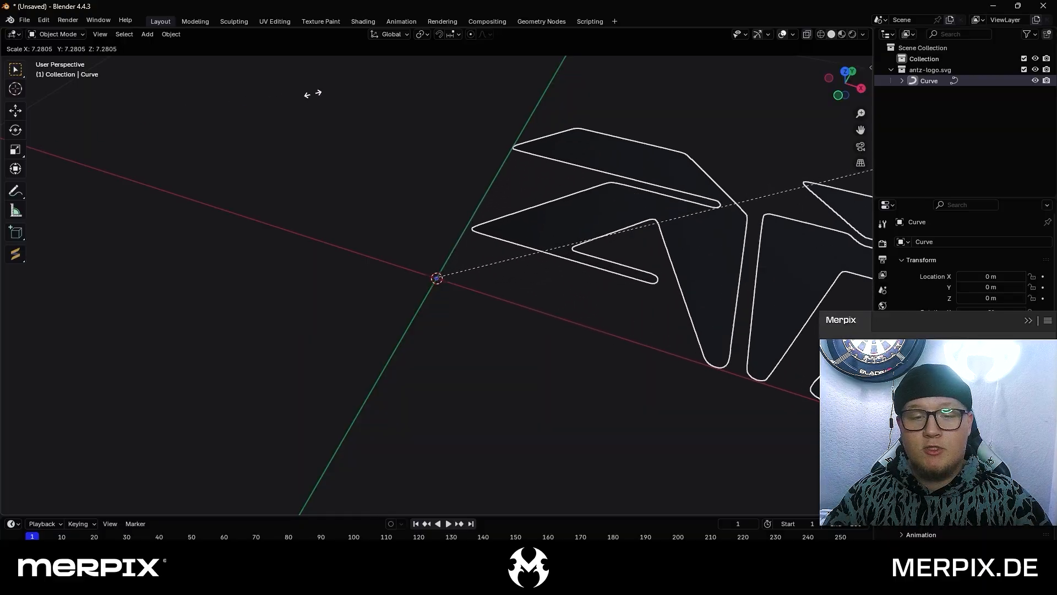
pyautogui.click(658, 59)
pyautogui.scroll(-9, 599, 230)
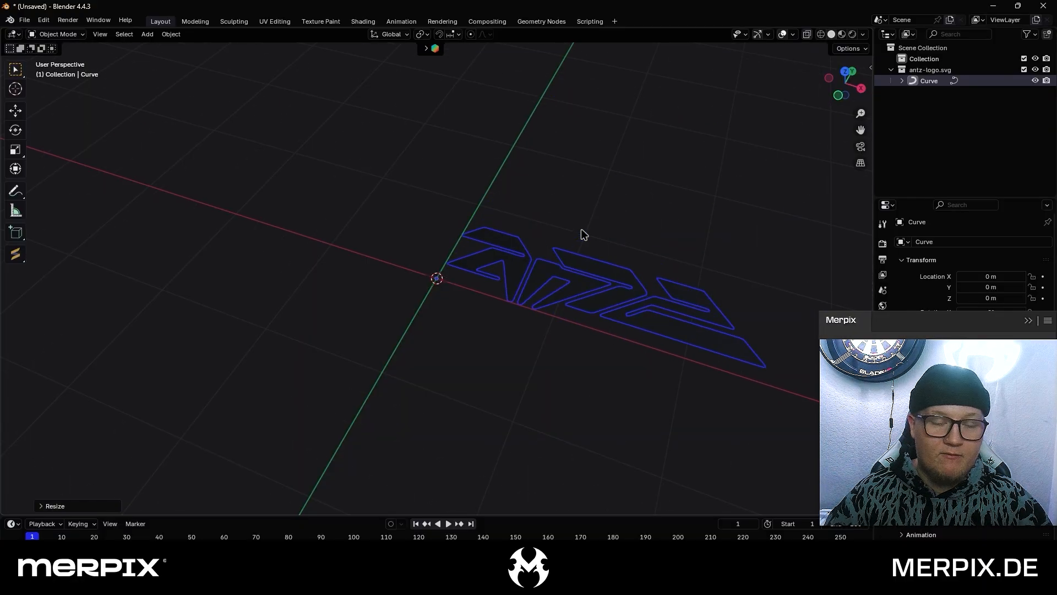
# Centre the logo on the world origin by setting its geometry to its origin
pyautogui.click(582, 229)
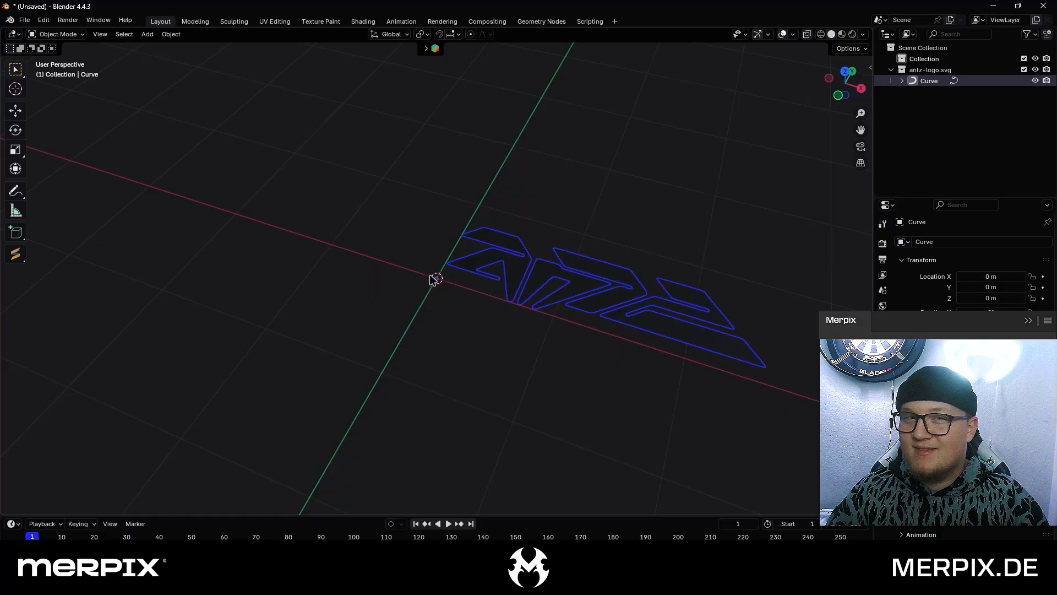
pyautogui.rightClick(544, 277)
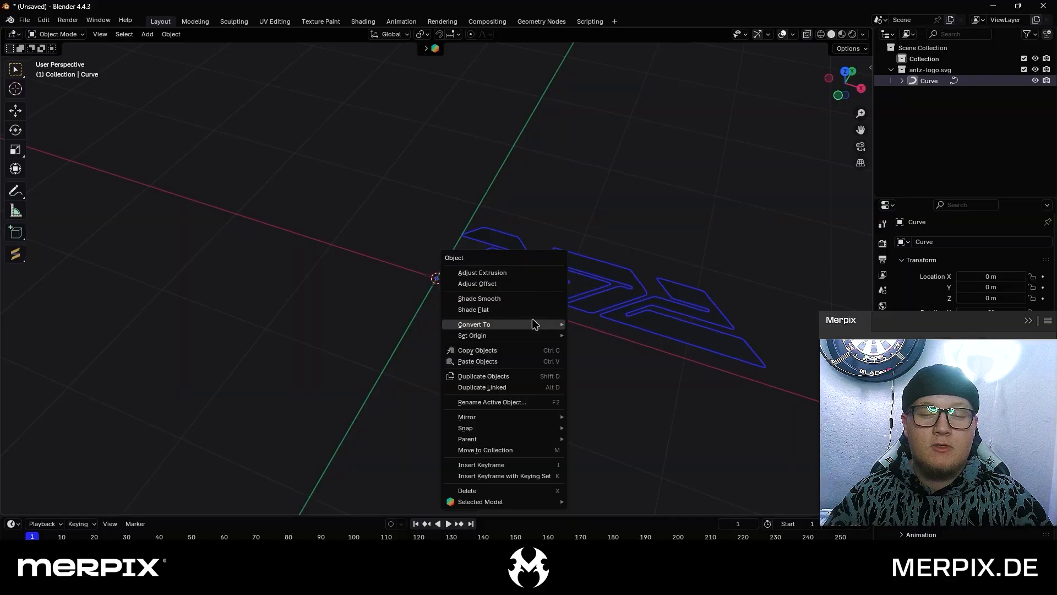
pyautogui.moveTo(533, 339)
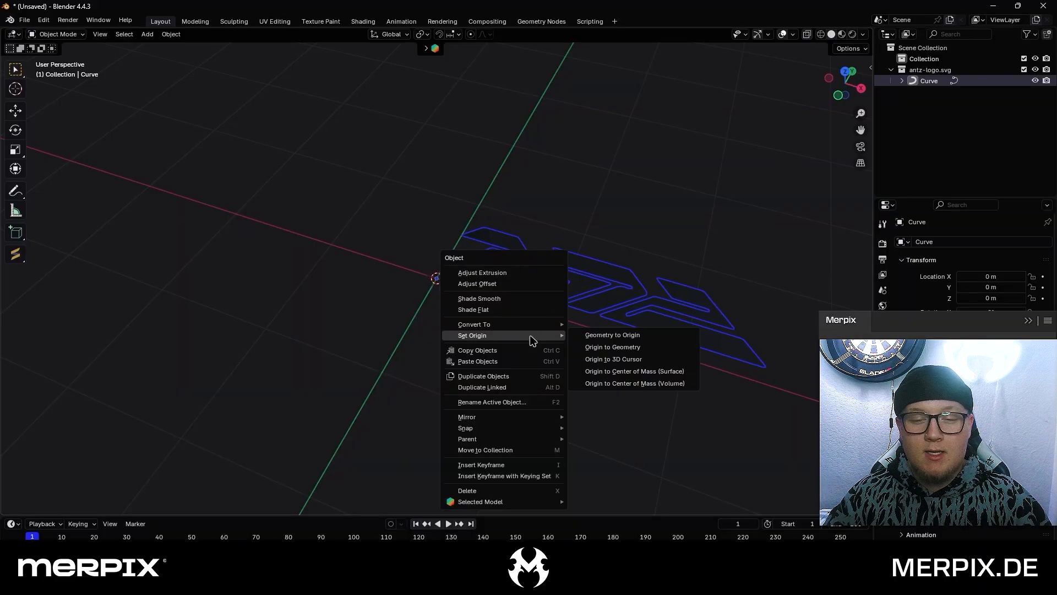
pyautogui.click(579, 337)
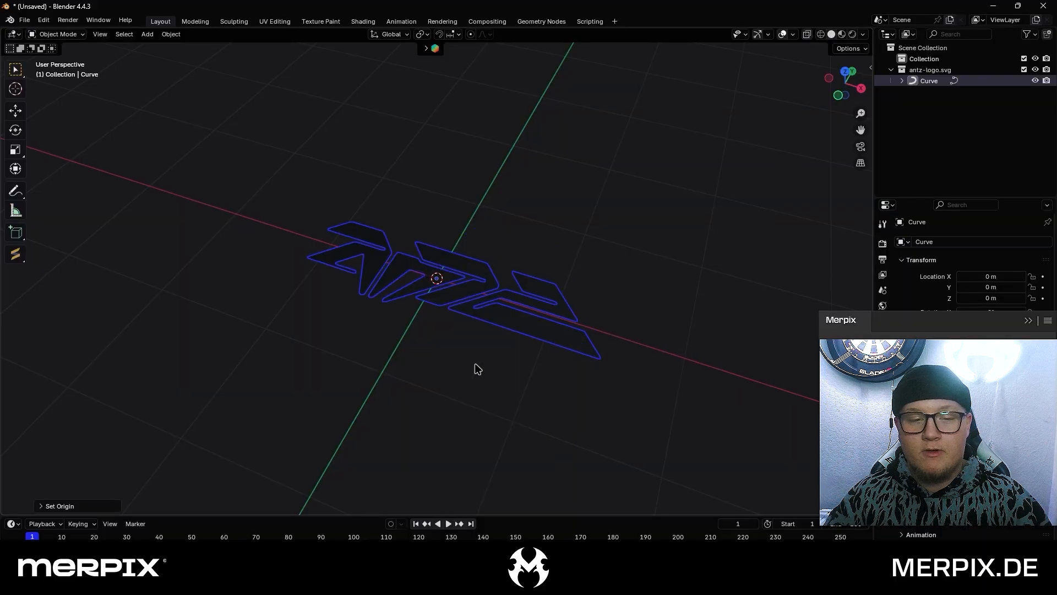
pyautogui.moveTo(363, 369); pyautogui.dragTo(492, 396, button='middle')
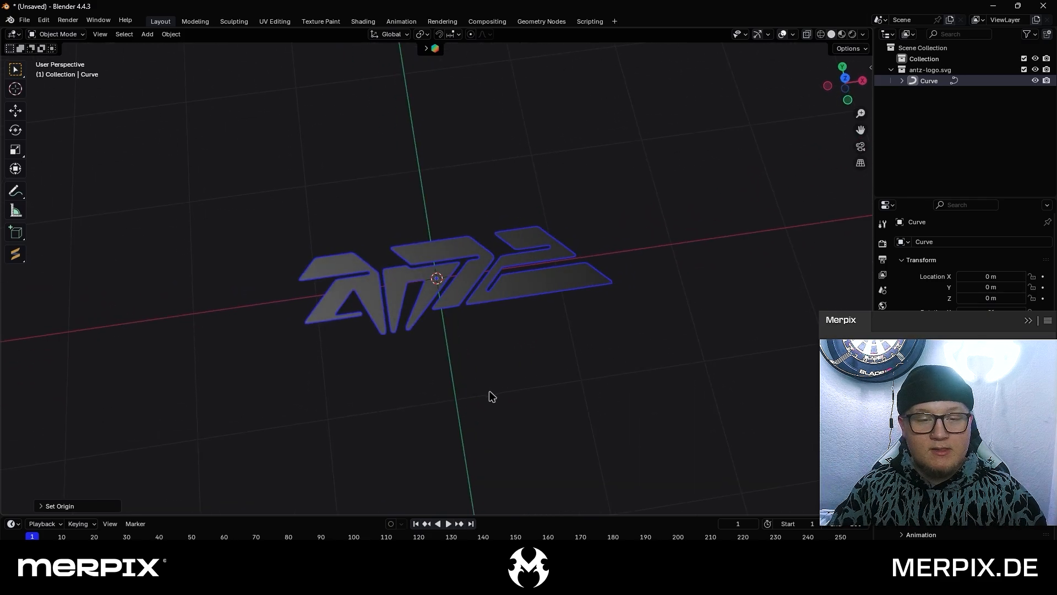
pyautogui.moveTo(492, 396); pyautogui.dragTo(565, 395, button='middle')
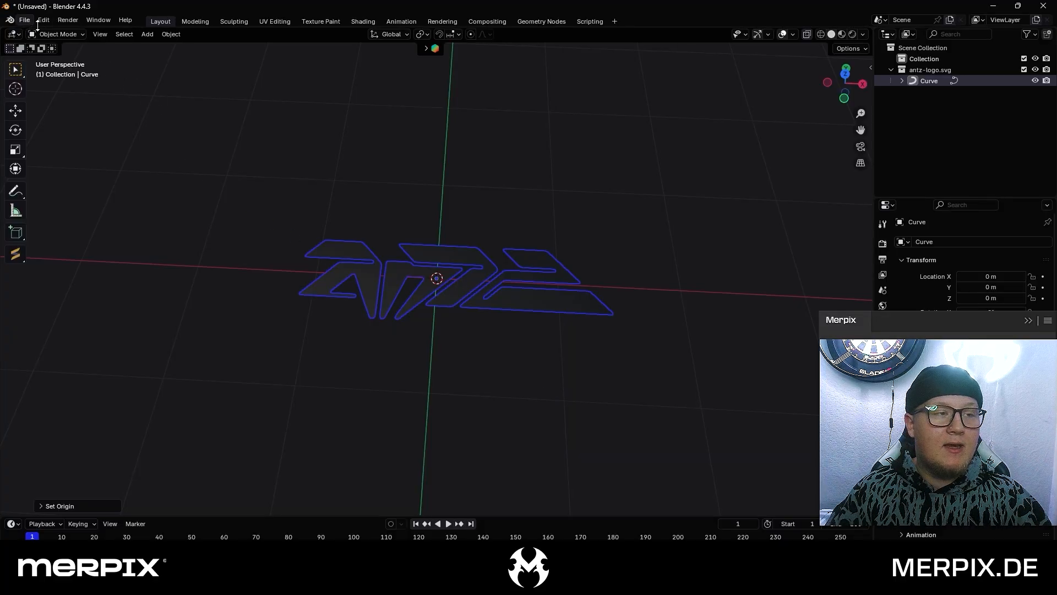
# Deselect the logo, switch to the front viewpoint and add a camera at the world origin
pyautogui.click(437, 191)
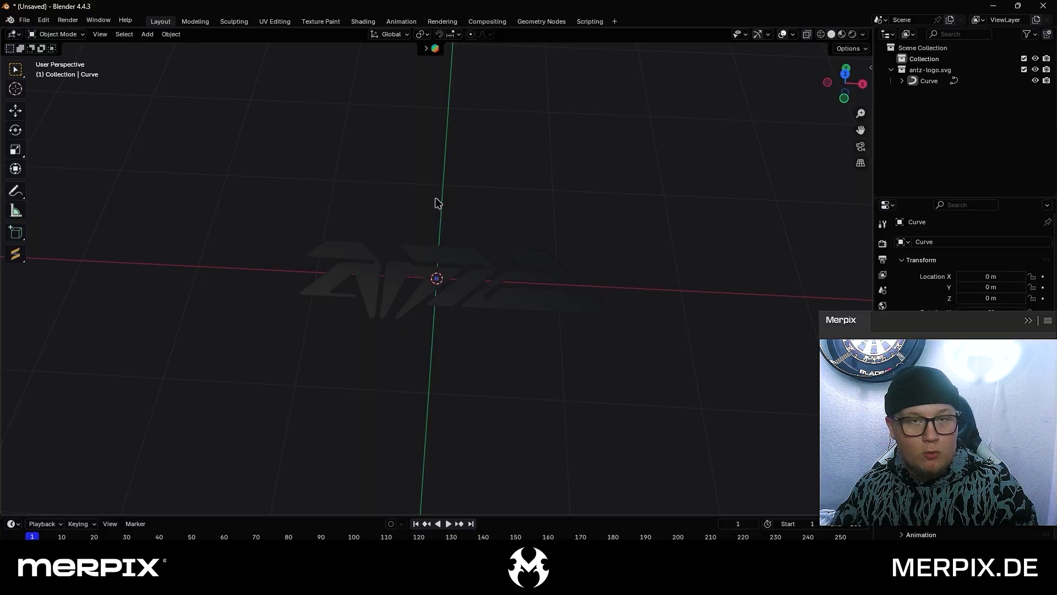
pyautogui.click(103, 37)
pyautogui.moveTo(188, 184)
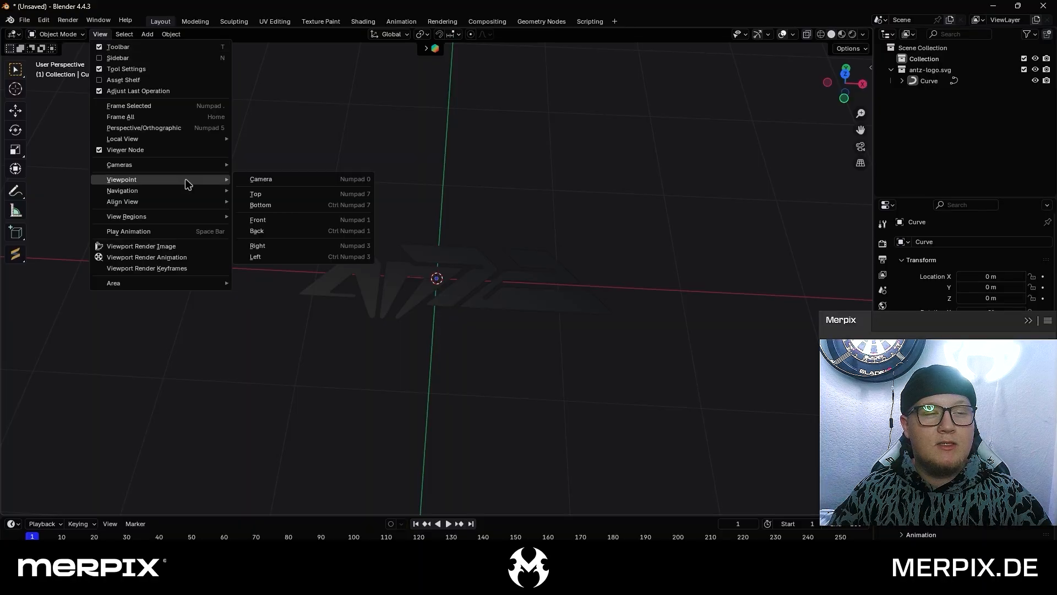
pyautogui.click(275, 220)
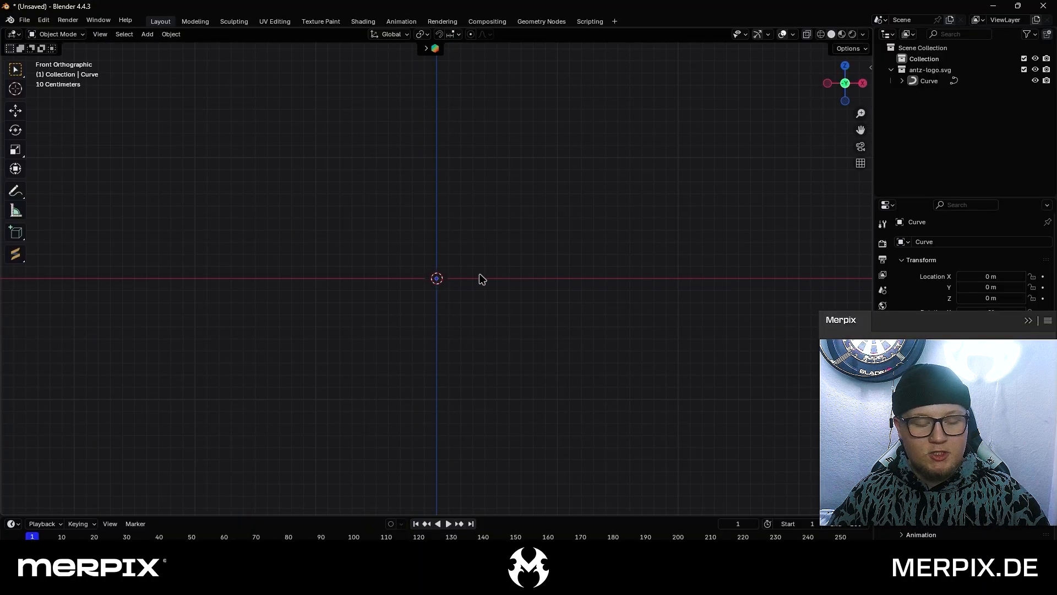
pyautogui.hotkey('shift', 'a')
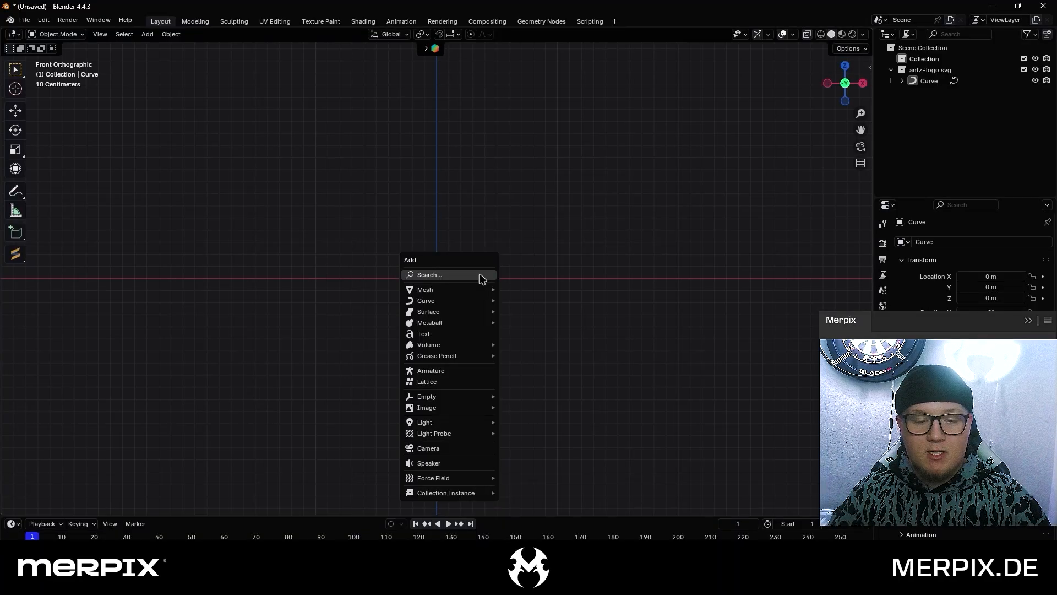
pyautogui.click(447, 453)
pyautogui.moveTo(307, 330); pyautogui.dragTo(390, 358, button='middle')
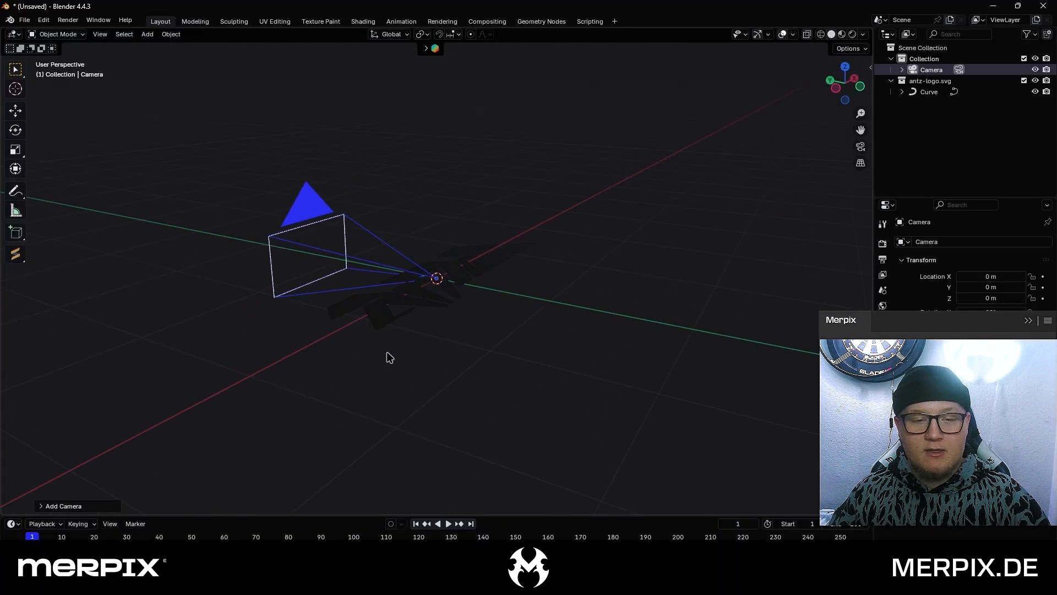
pyautogui.moveTo(542, 332); pyautogui.dragTo(466, 320, button='middle')
pyautogui.scroll(-4, 466, 320)
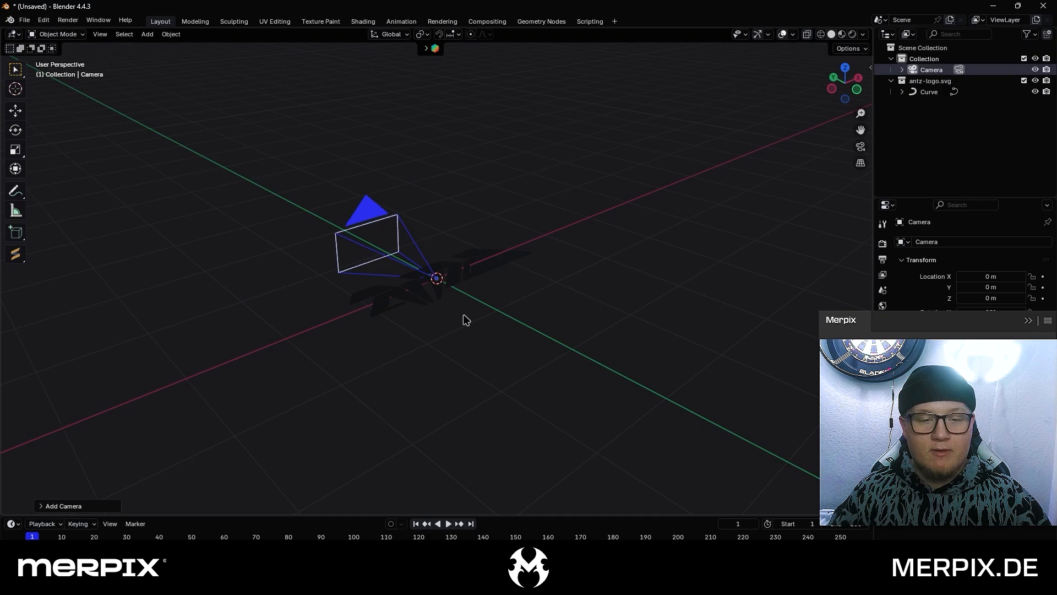
pyautogui.scroll(4, 405, 289)
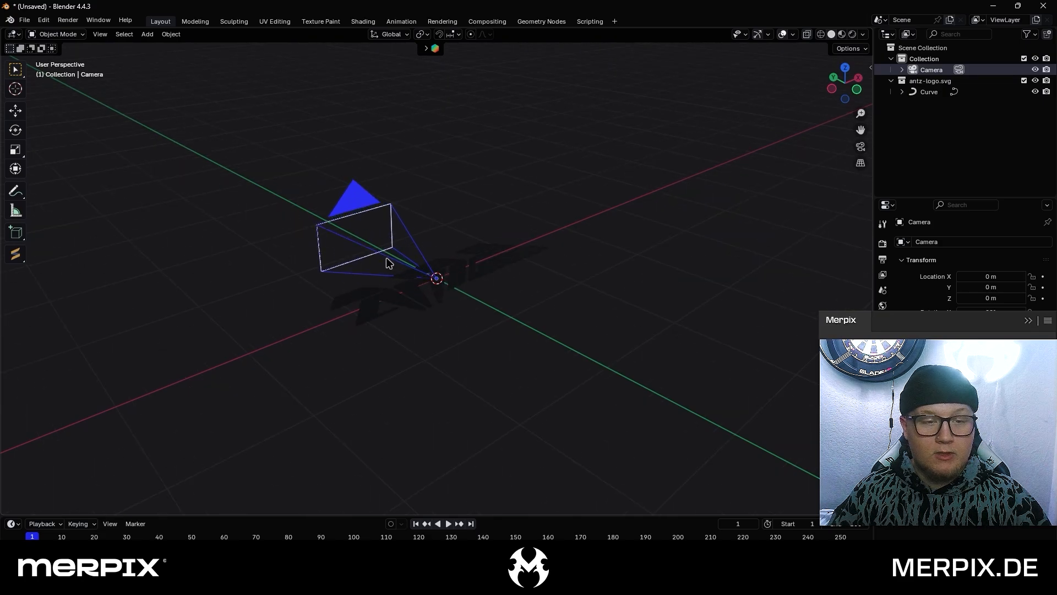
pyautogui.click(15, 110)
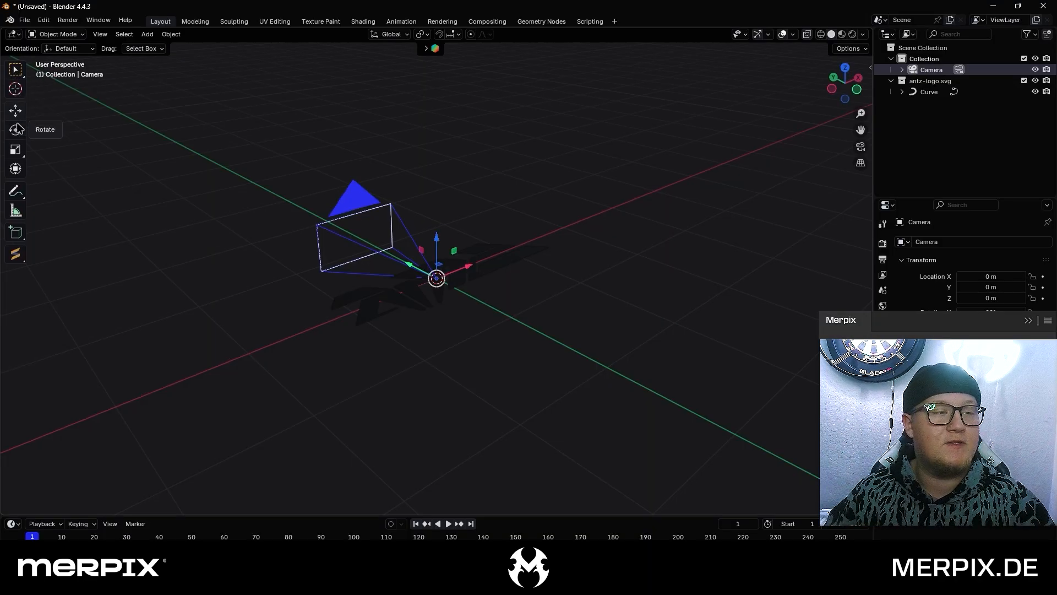
pyautogui.click(10, 135)
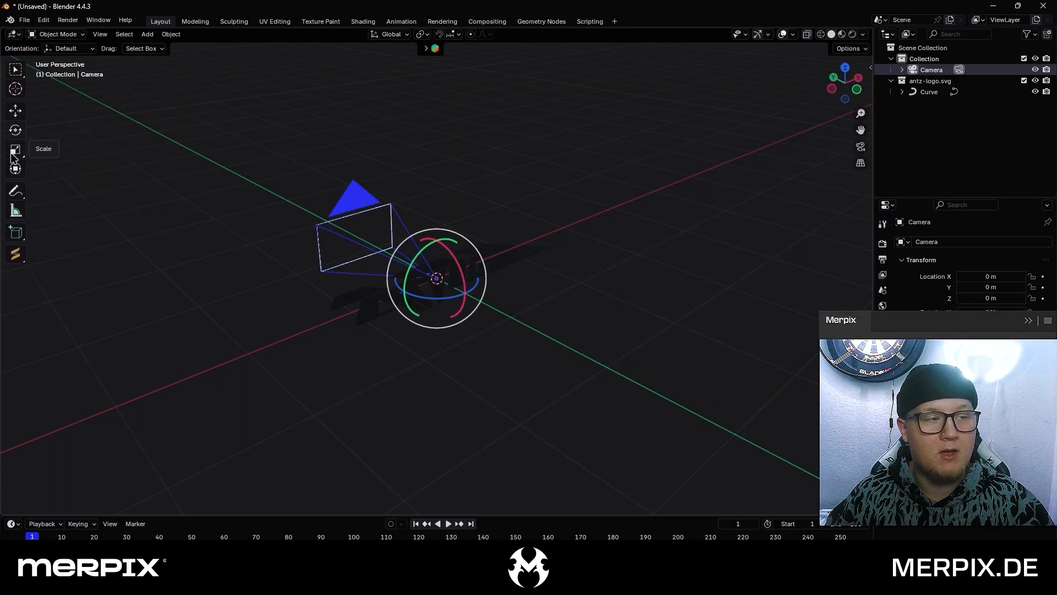
pyautogui.click(12, 152)
pyautogui.click(13, 133)
pyautogui.click(15, 114)
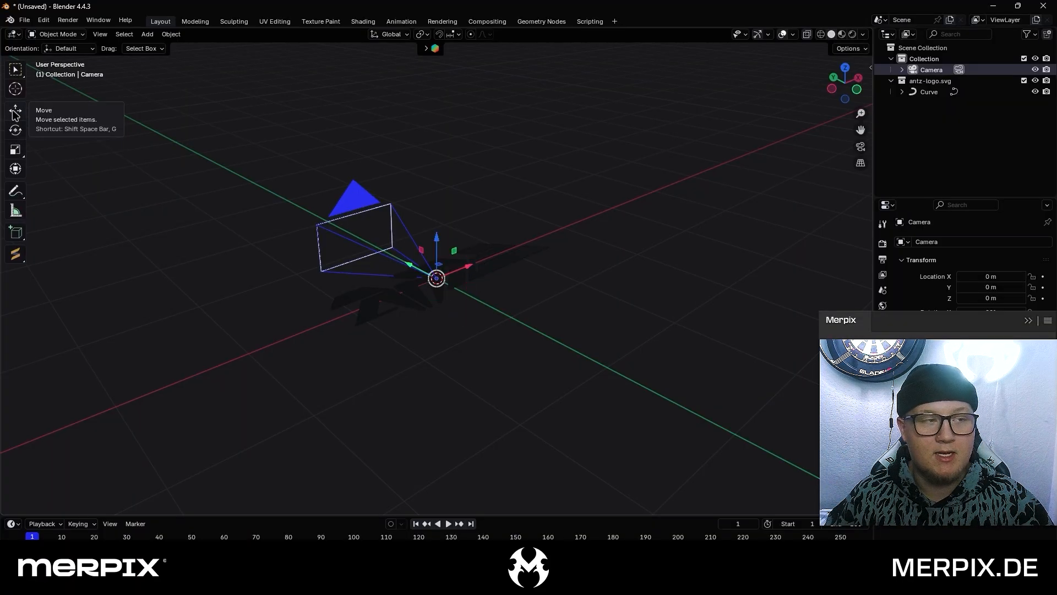
pyautogui.click(15, 168)
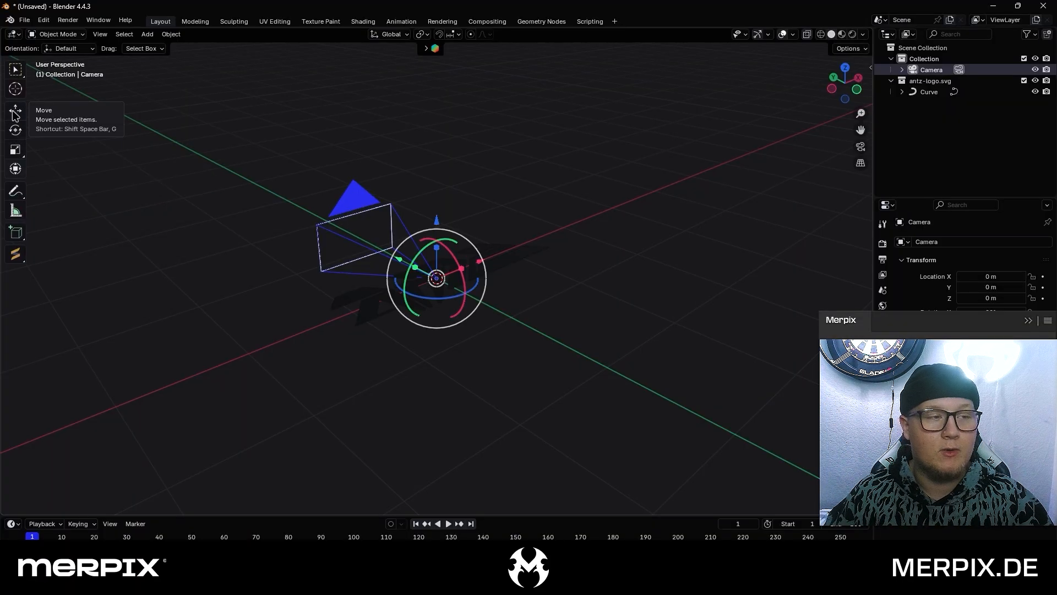
# Move the camera back from the logo along the Y axis to about -5.25 m
pyautogui.click(15, 115)
pyautogui.scroll(-2, 385, 250)
pyautogui.moveTo(412, 264); pyautogui.dragTo(773, 480)
pyautogui.moveTo(569, 385); pyautogui.dragTo(584, 375, button='middle')
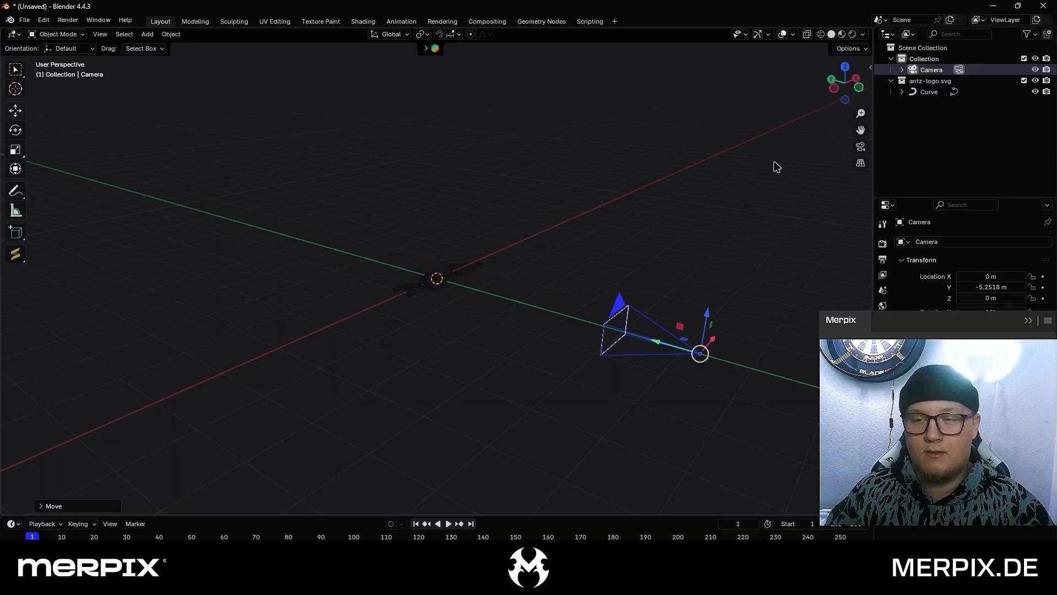
# Check the logo through the camera view, return to a perspective view and select only the logo curve
pyautogui.click(860, 148)
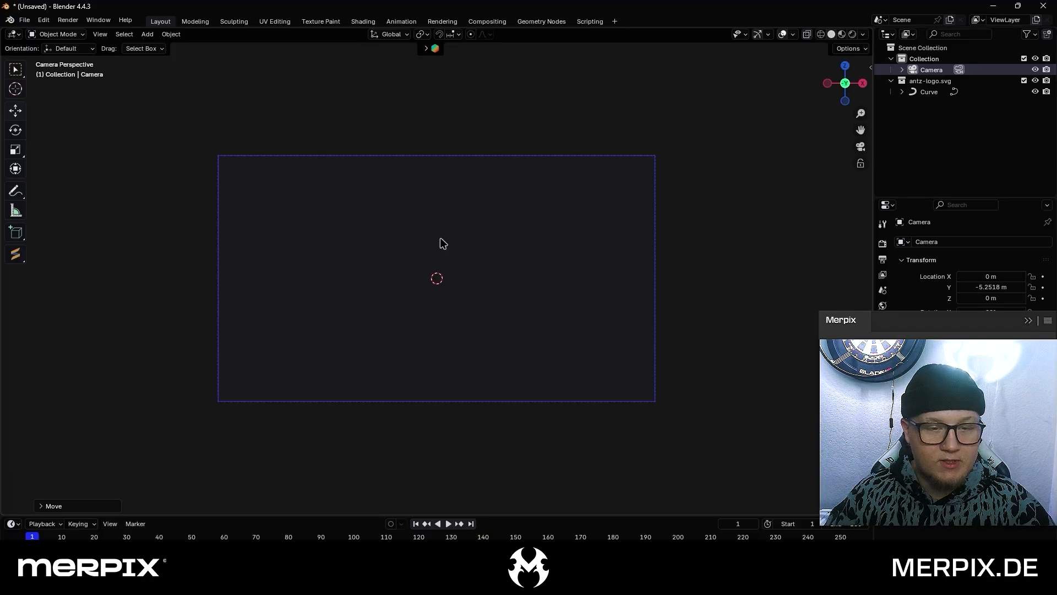
pyautogui.moveTo(368, 230); pyautogui.dragTo(502, 320)
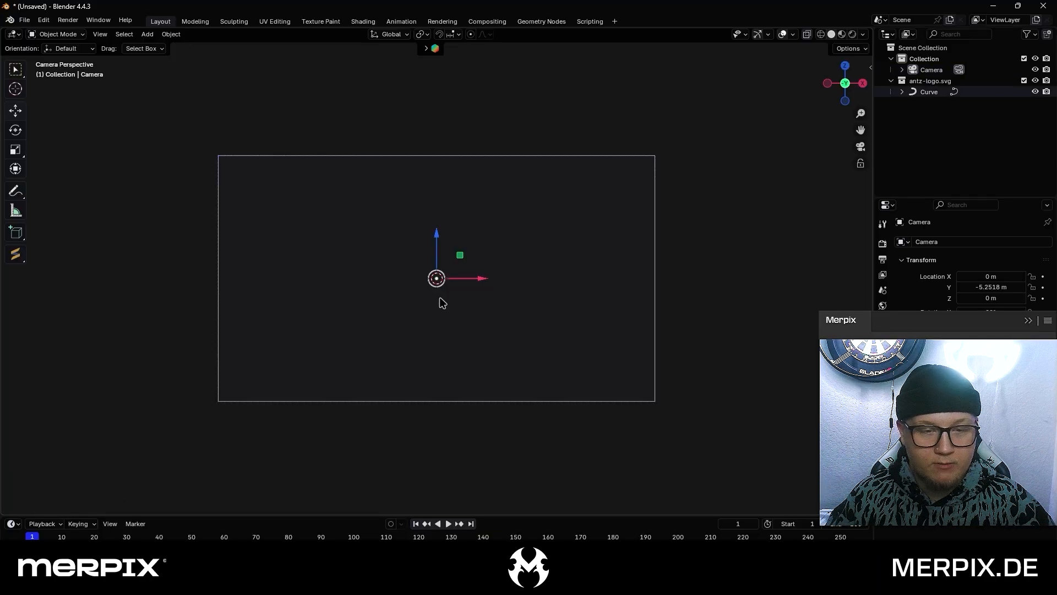
pyautogui.moveTo(440, 303); pyautogui.dragTo(461, 312, button='middle')
pyautogui.moveTo(624, 310); pyautogui.dragTo(616, 322, button='middle')
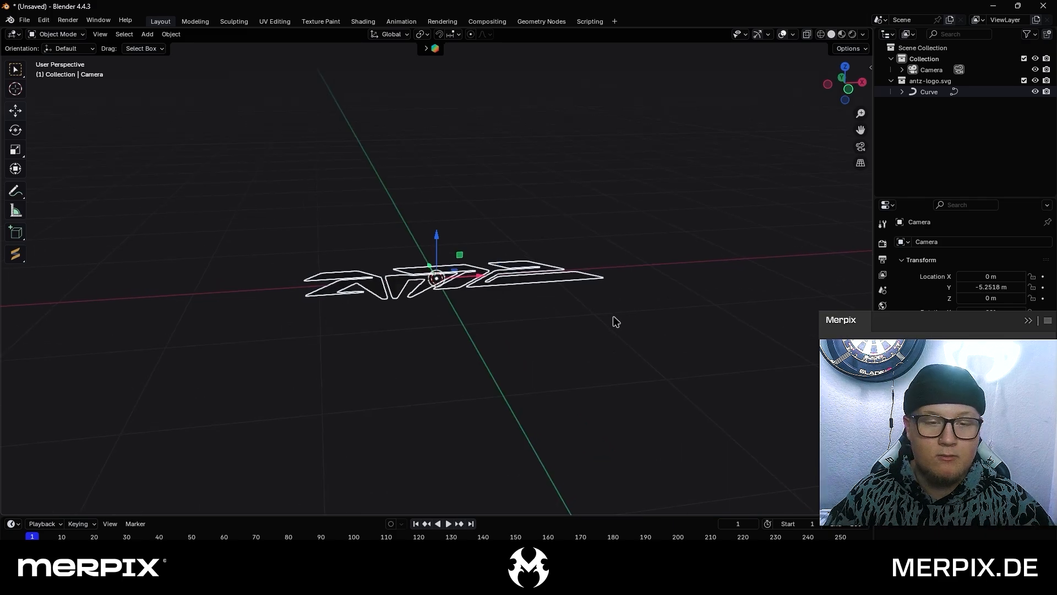
pyautogui.click(531, 306)
pyautogui.click(507, 284)
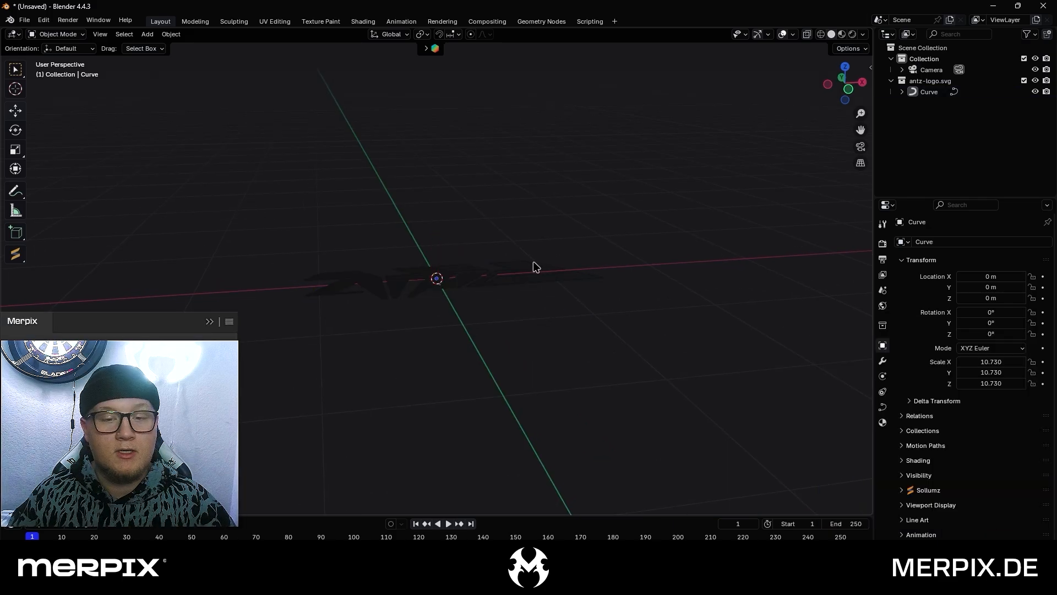
pyautogui.click(537, 267)
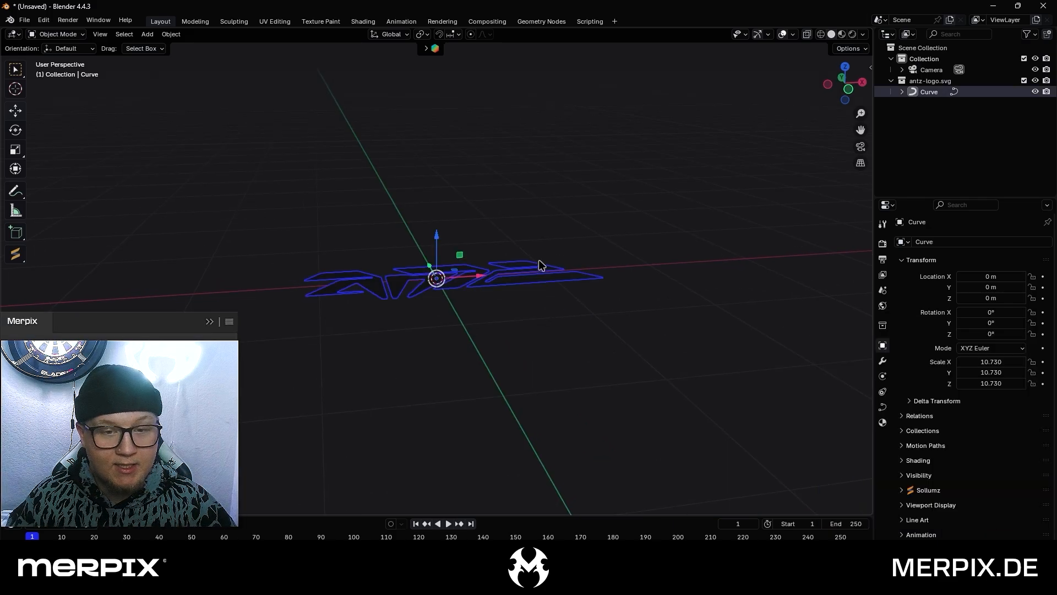
# Set the logo curve's X rotation to 90° so it stands upright, and check it through the camera view
pyautogui.rightClick(885, 343)
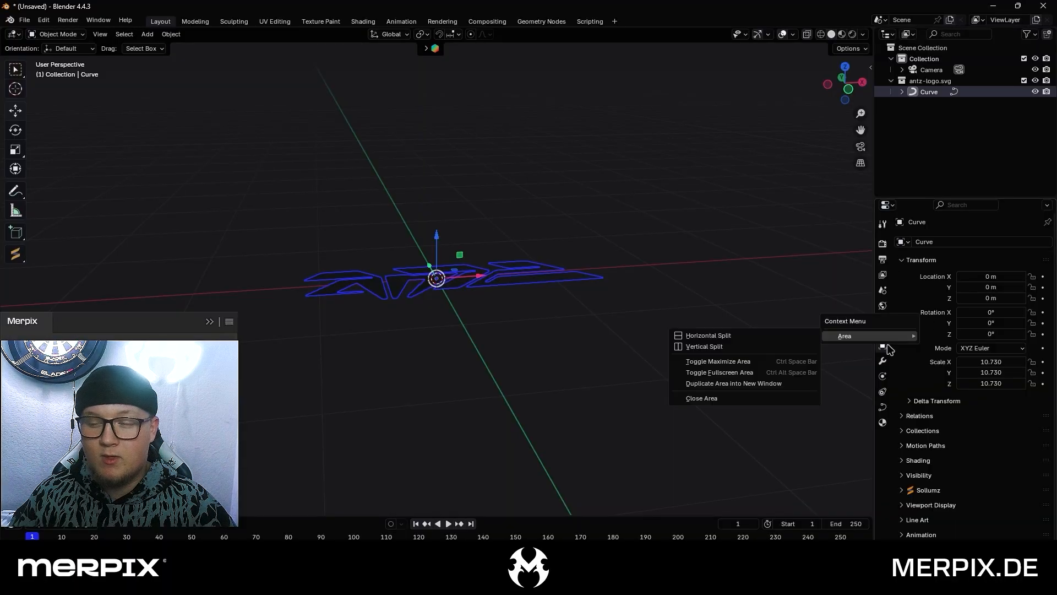
pyautogui.click(883, 347)
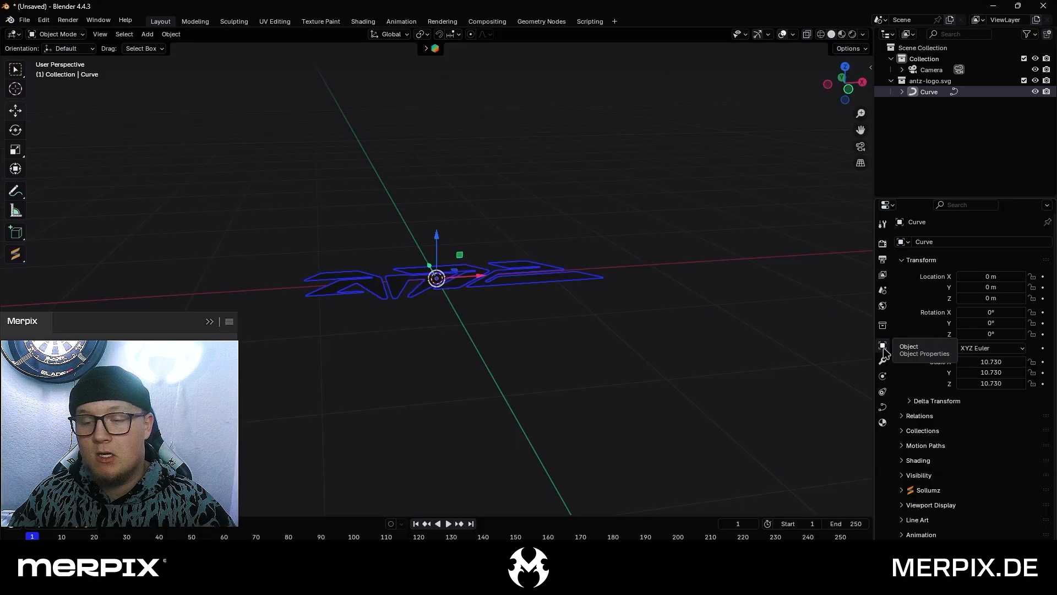
pyautogui.click(992, 312)
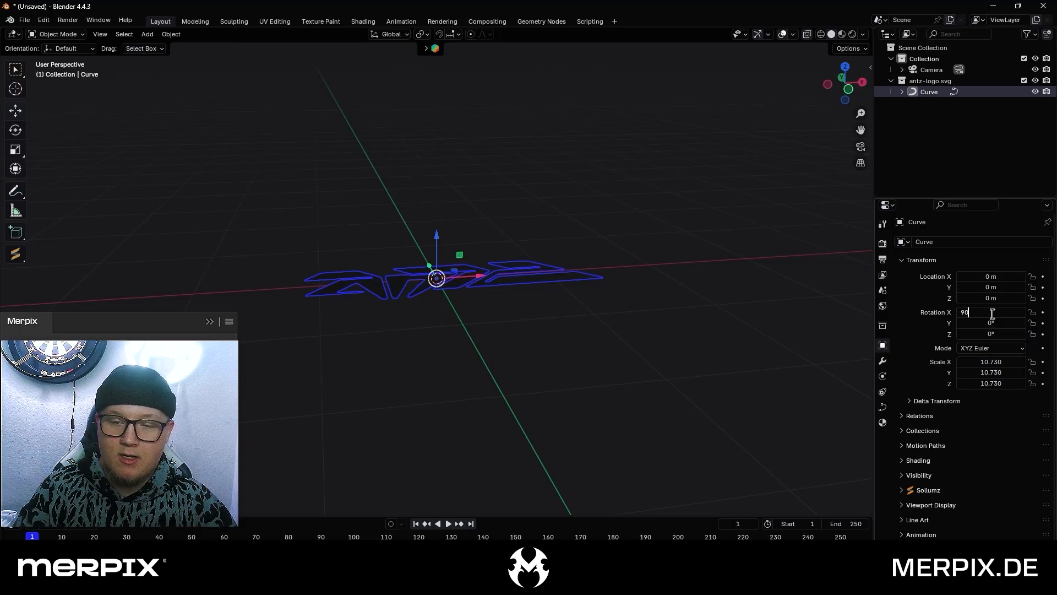
pyautogui.write('90')
pyautogui.press('Return')
pyautogui.moveTo(496, 343); pyautogui.dragTo(642, 315, button='middle')
pyautogui.moveTo(577, 299); pyautogui.dragTo(842, 231)
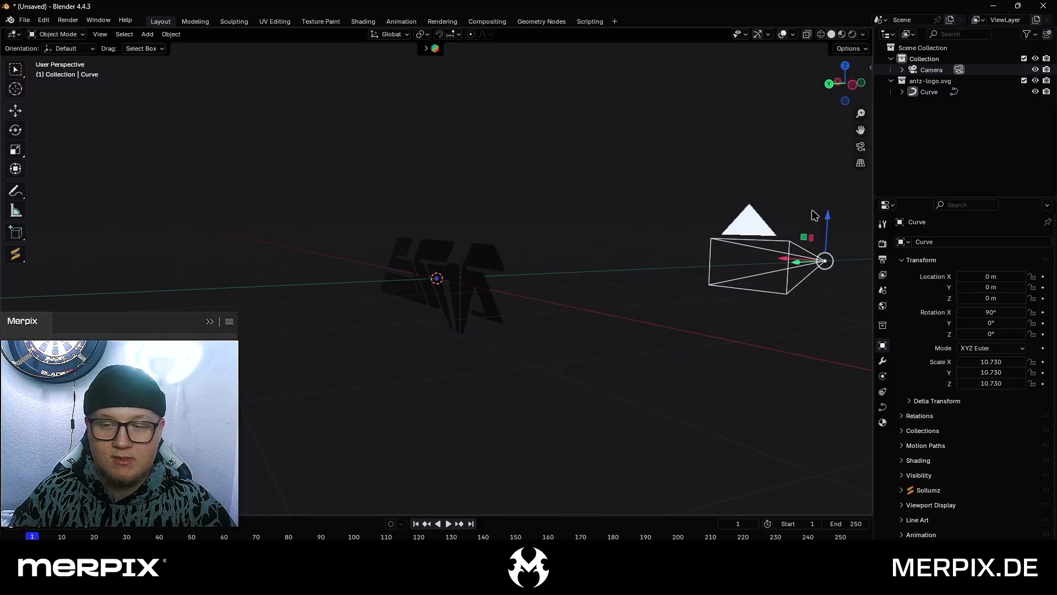
pyautogui.click(861, 147)
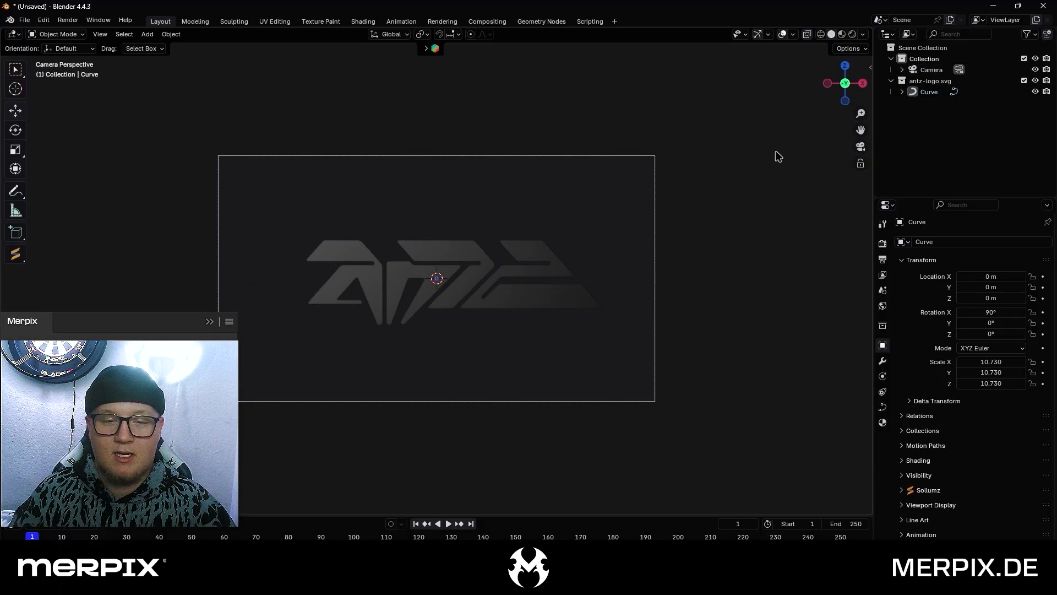
pyautogui.moveTo(597, 358); pyautogui.dragTo(299, 216)
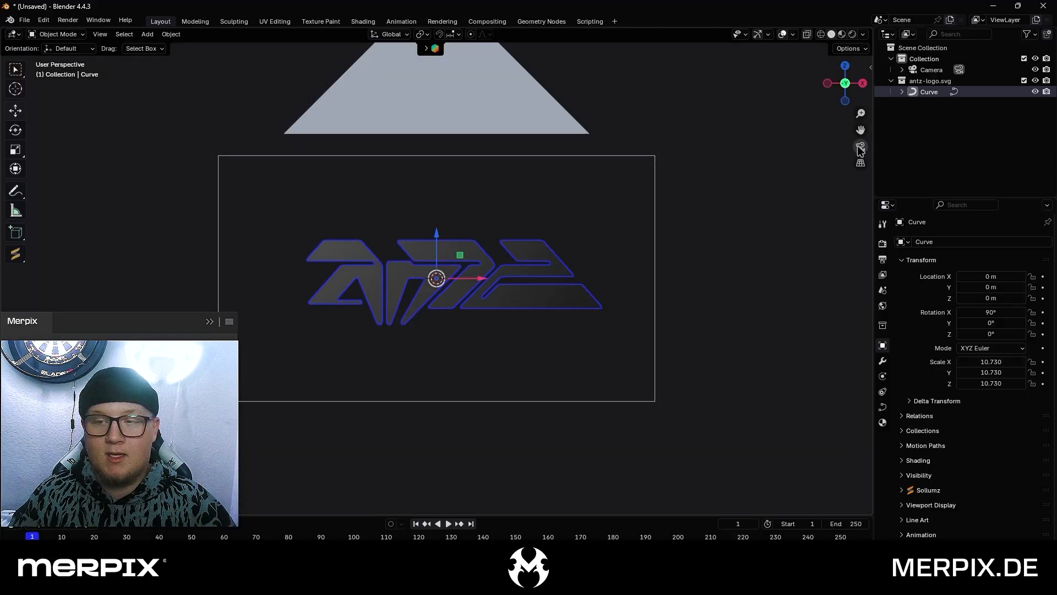
pyautogui.click(593, 227)
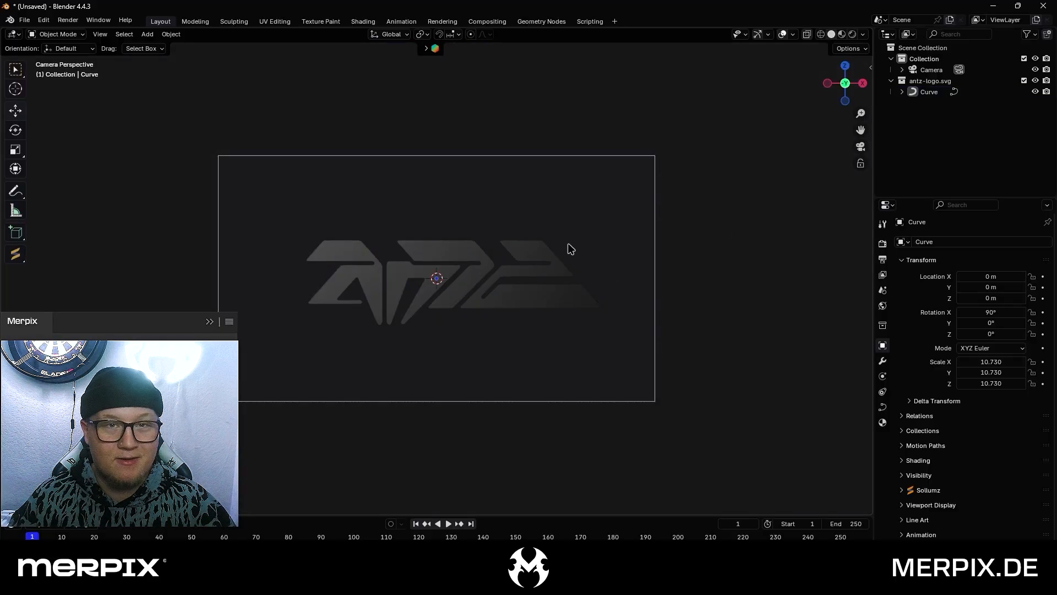
# Select the logo curve in a perspective view and extrude its geometry to 0.02 m
pyautogui.moveTo(408, 217)
pyautogui.mouseDown(button='middle')
pyautogui.moveTo(378, 201)
pyautogui.moveTo(423, 212)
pyautogui.mouseUp(button='middle')
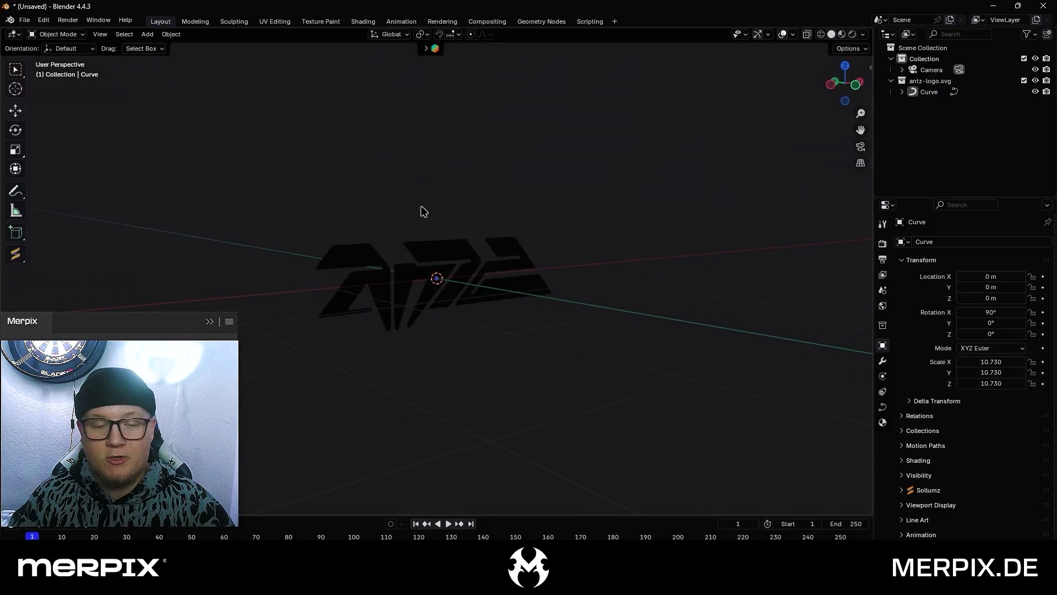
pyautogui.moveTo(453, 254); pyautogui.dragTo(481, 252, button='middle')
pyautogui.click(455, 252)
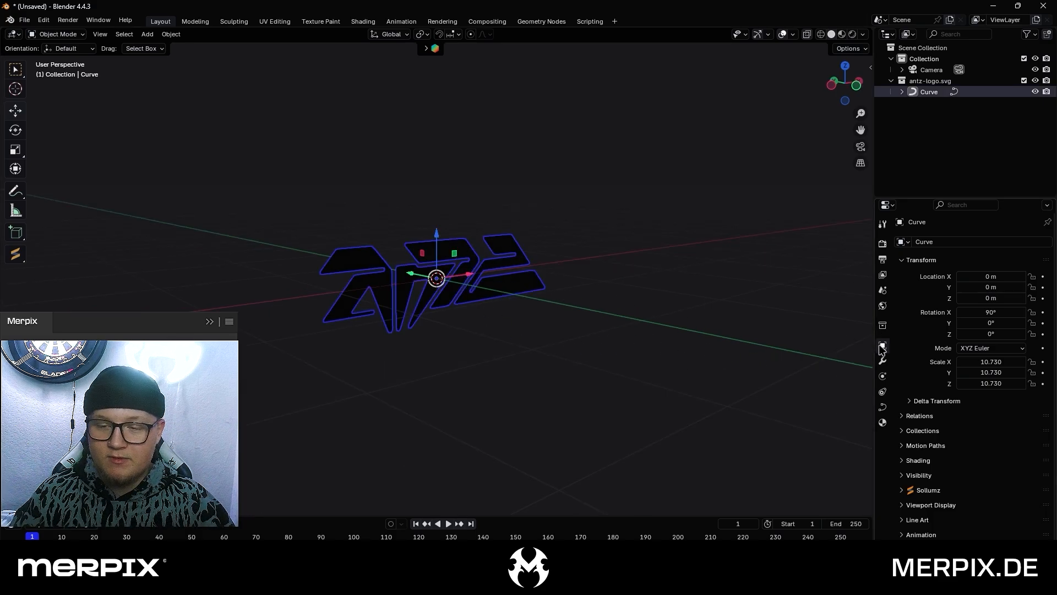
pyautogui.rightClick(880, 410)
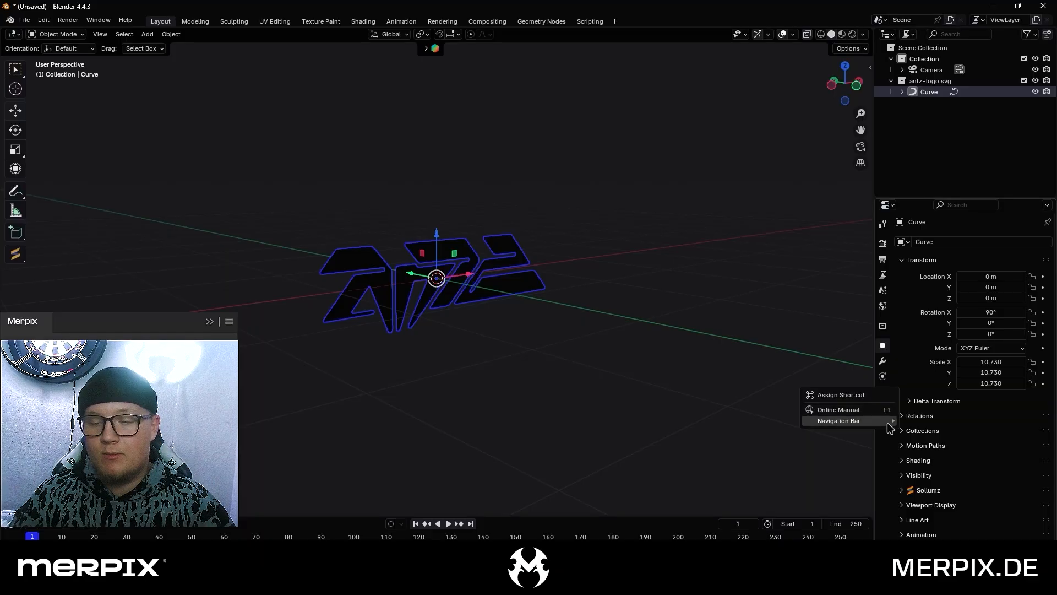
pyautogui.click(845, 364)
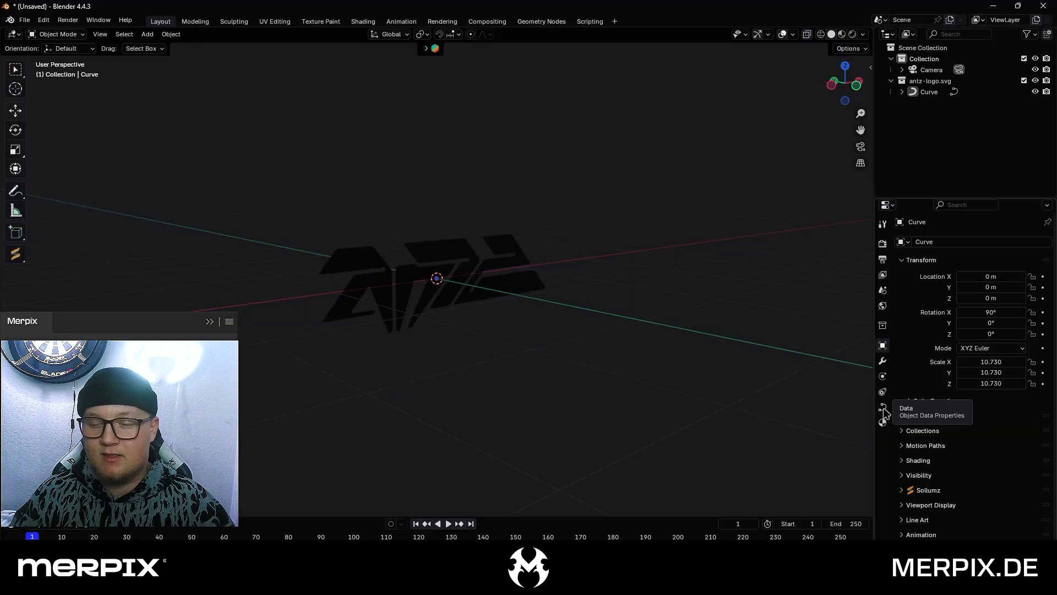
pyautogui.click(520, 267)
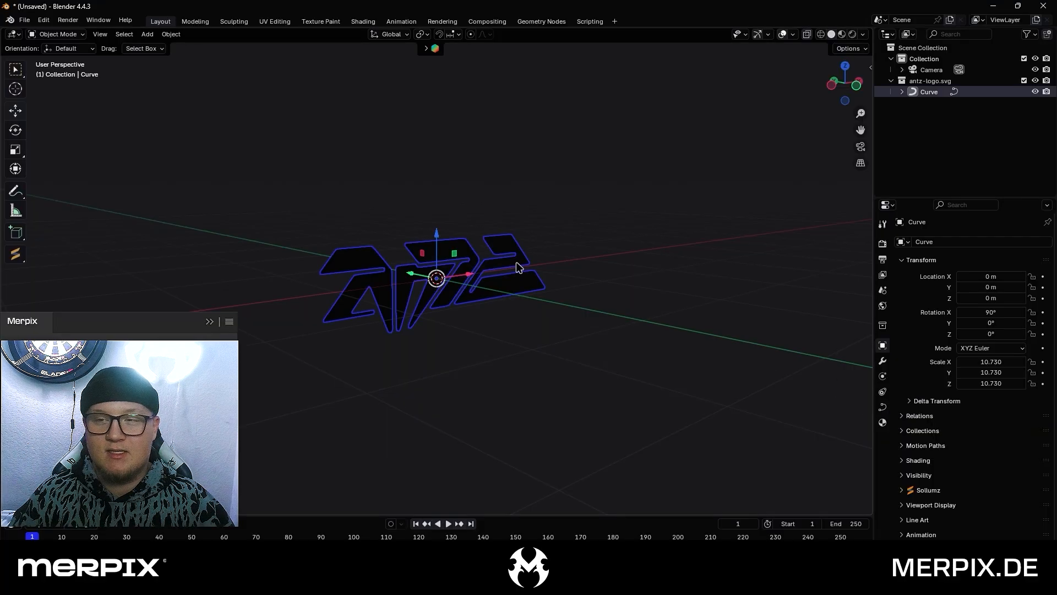
pyautogui.click(882, 407)
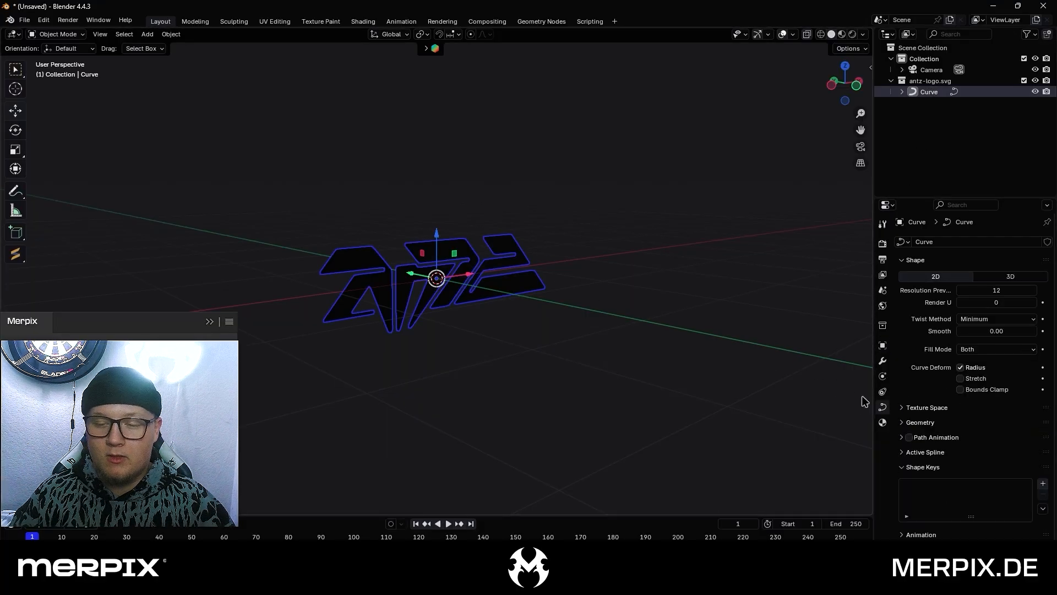
pyautogui.click(926, 423)
pyautogui.scroll(-3, 924, 449)
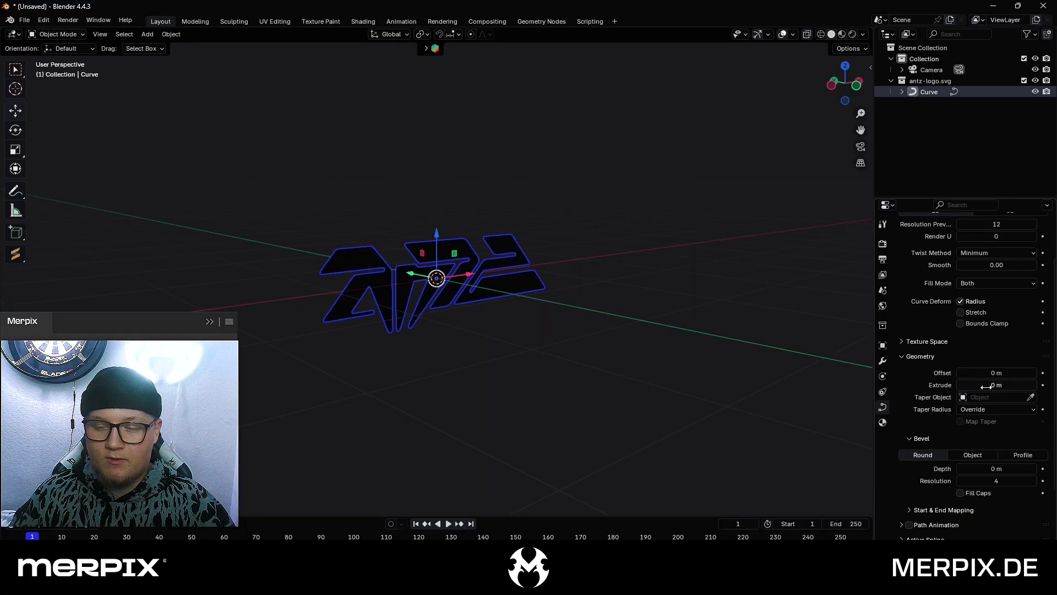
pyautogui.moveTo(988, 387)
pyautogui.mouseDown()
pyautogui.moveTo(1008, 386)
pyautogui.moveTo(995, 386)
pyautogui.mouseUp()
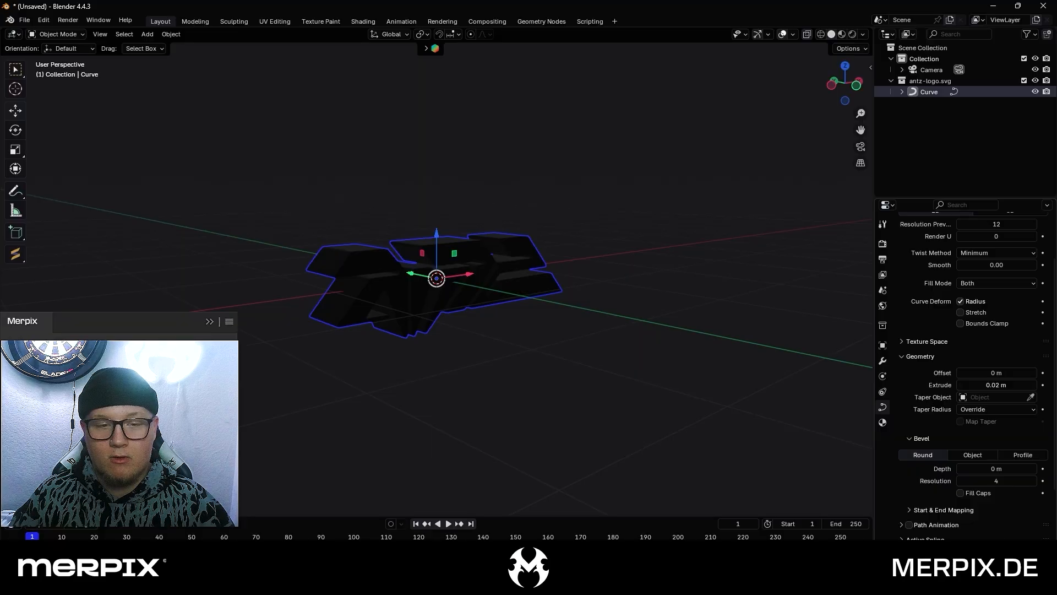
# Inspect the extruded logo through the camera view and increase the curve's extrude depth further
pyautogui.moveTo(474, 295); pyautogui.dragTo(517, 299, button='middle')
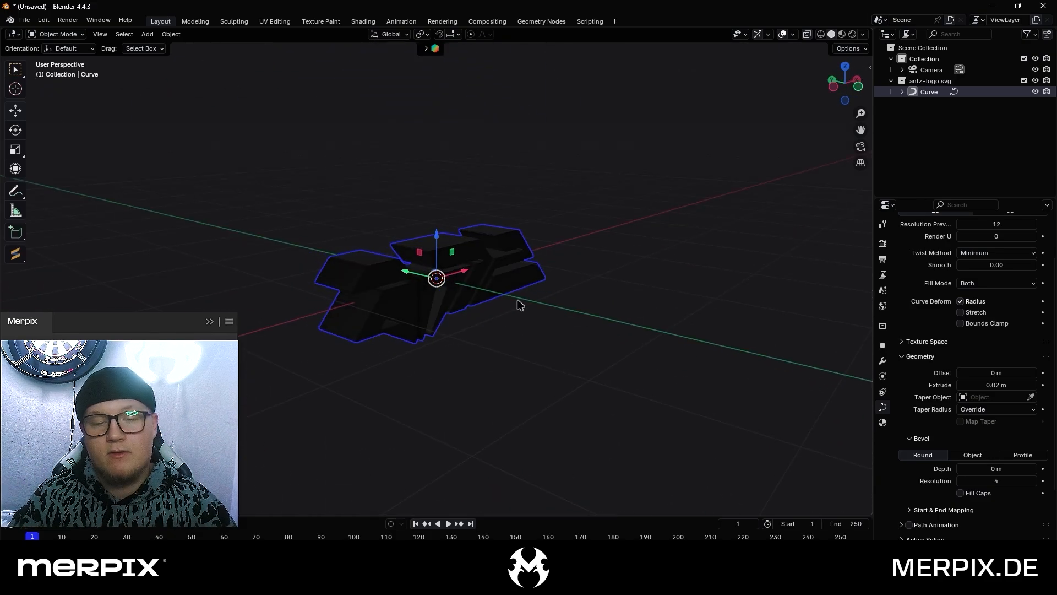
pyautogui.moveTo(517, 301); pyautogui.dragTo(518, 298, button='middle')
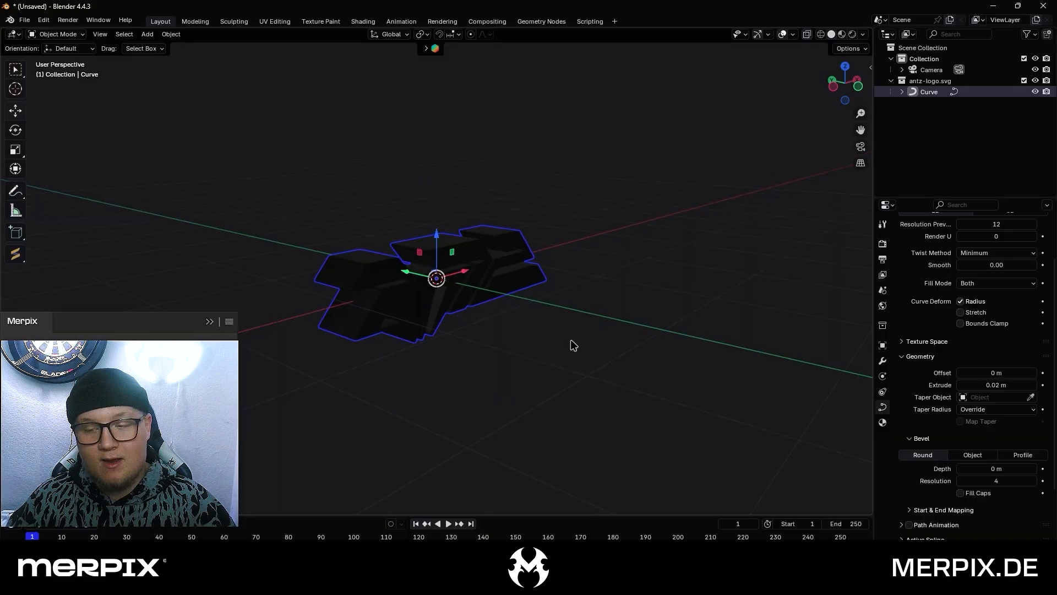
pyautogui.click(860, 146)
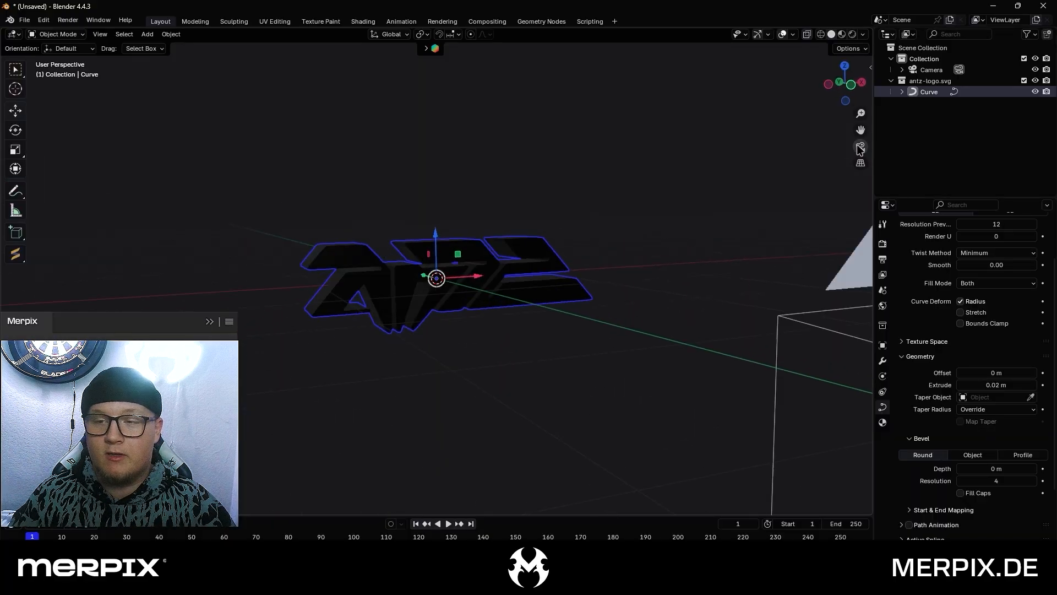
pyautogui.click(480, 343)
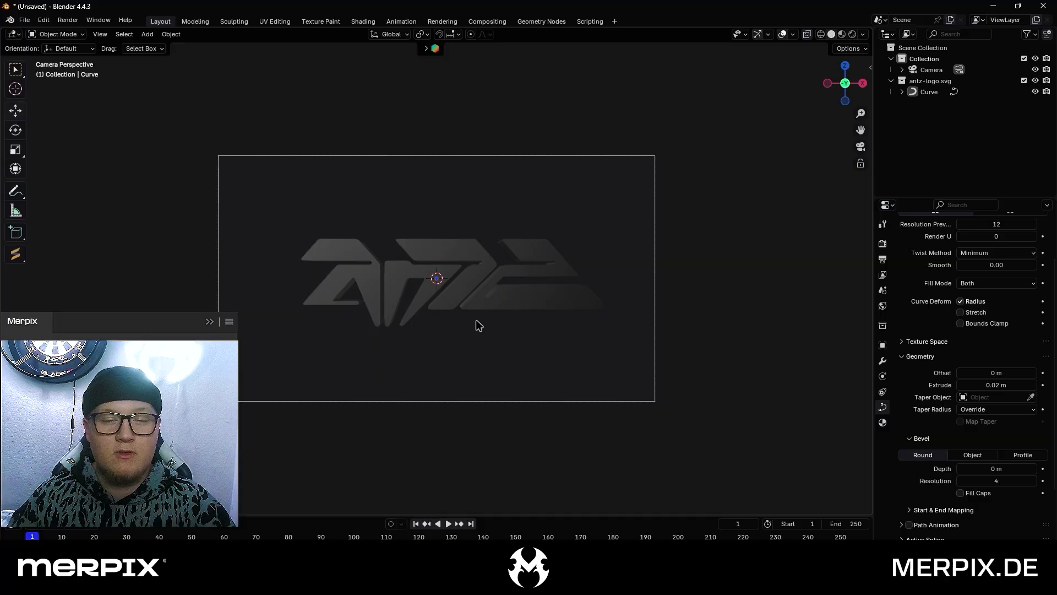
pyautogui.click(474, 303)
pyautogui.scroll(4, 363, 318)
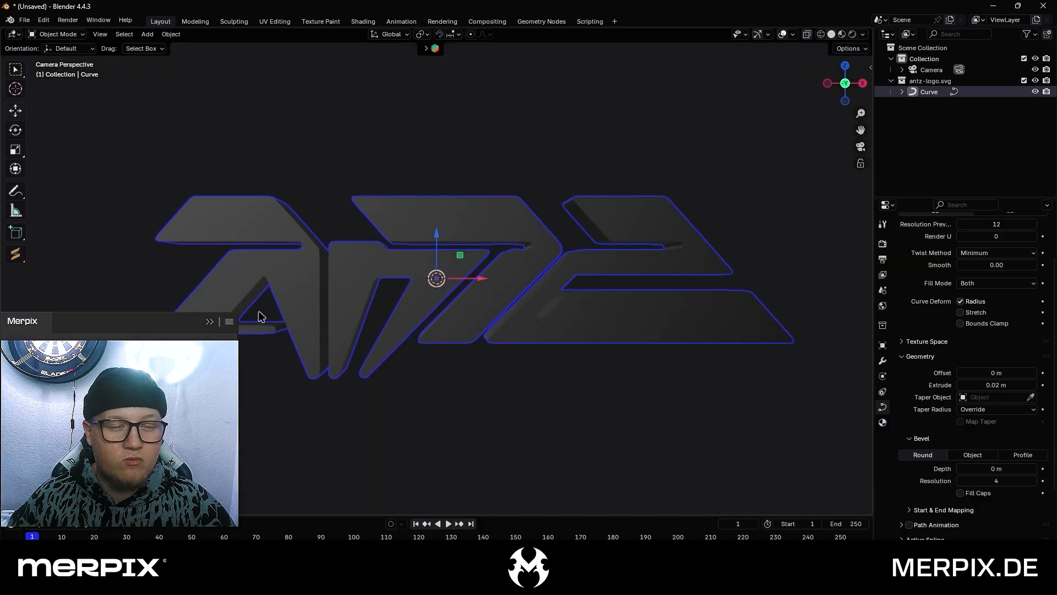
pyautogui.click(261, 305)
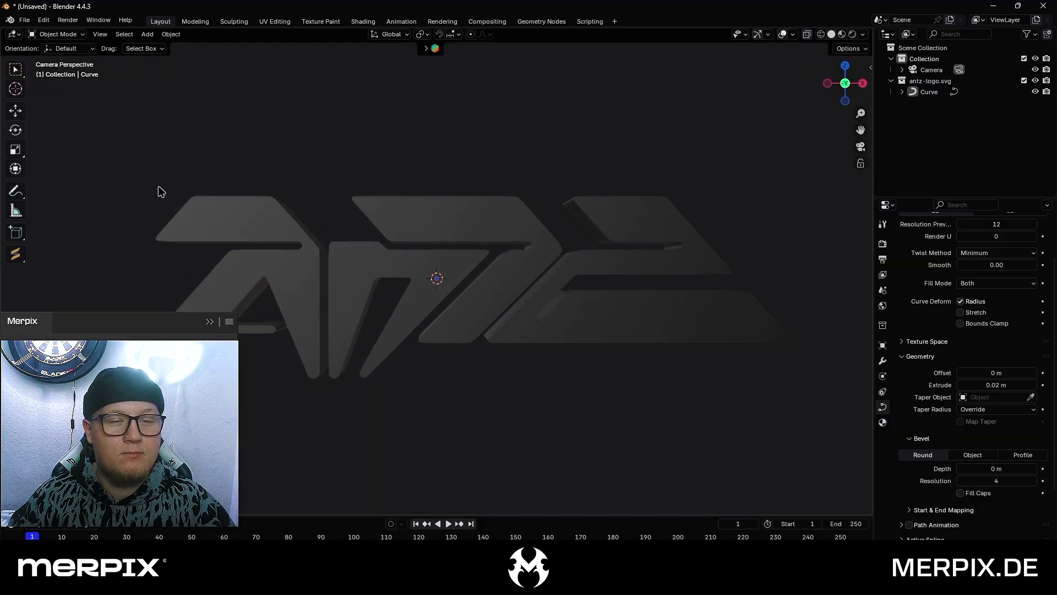
pyautogui.scroll(-4, 162, 192)
pyautogui.click(441, 266)
pyautogui.click(408, 190)
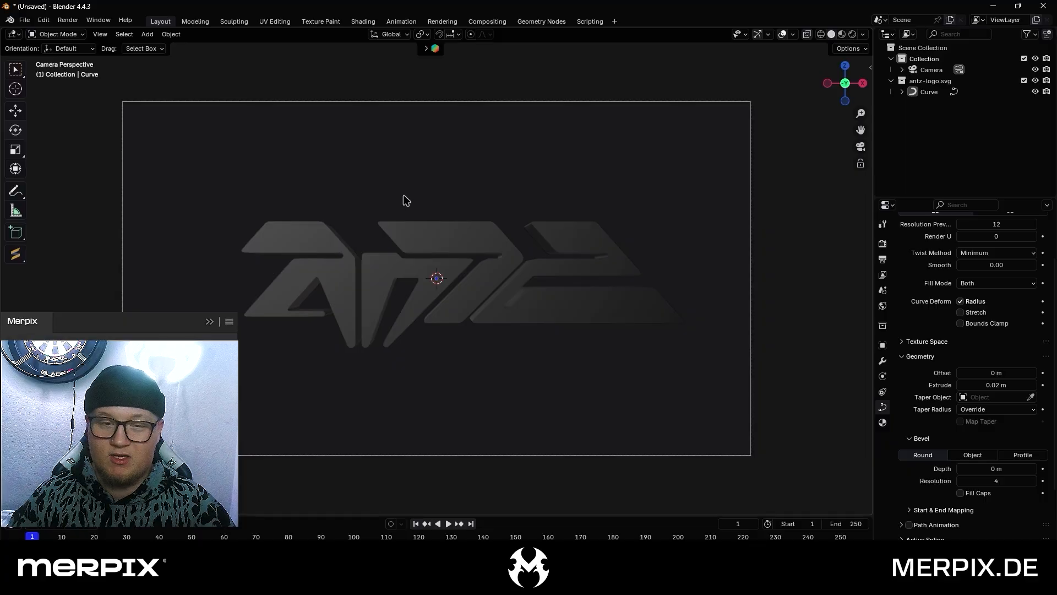
pyautogui.click(566, 307)
pyautogui.moveTo(997, 384); pyautogui.dragTo(1018, 385)
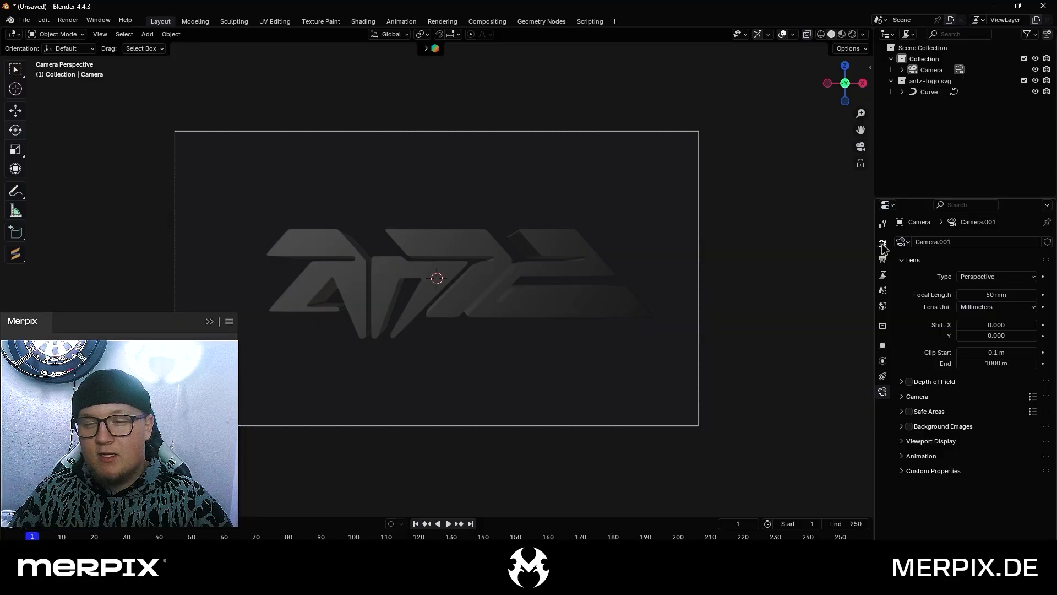
# Set the scene's output resolution to a square 2000 × 2000 px
pyautogui.click(883, 246)
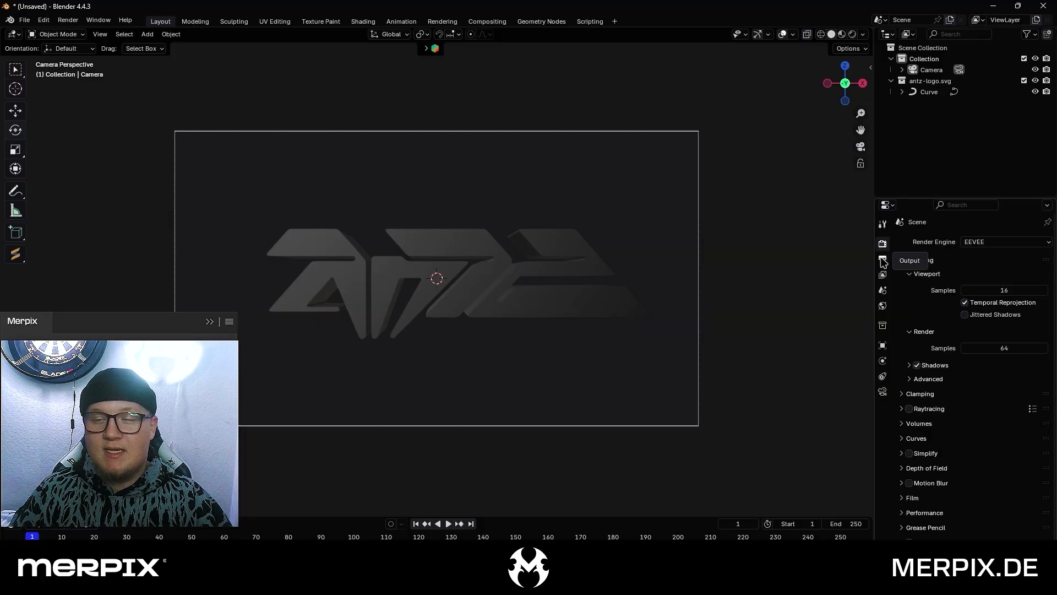
pyautogui.click(883, 259)
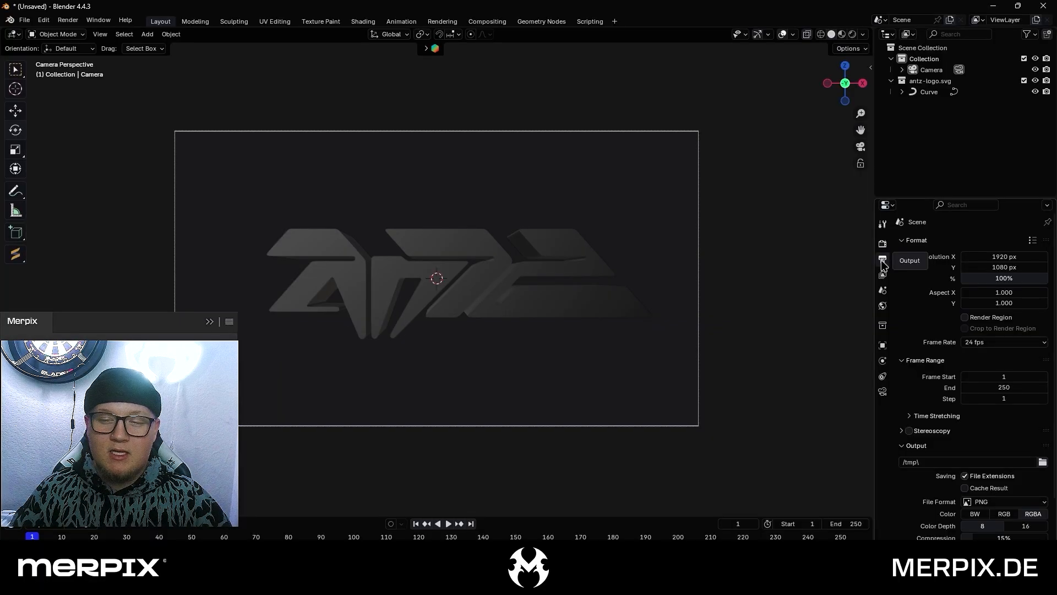
pyautogui.click(994, 258)
pyautogui.write('2000')
pyautogui.press('Tab')
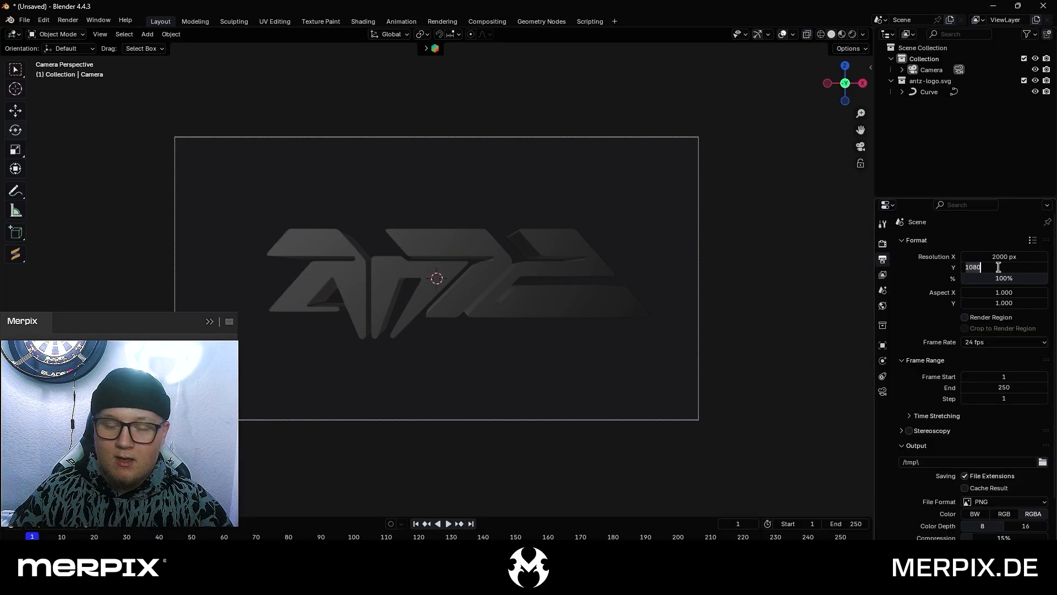
pyautogui.write('2000')
pyautogui.press('Return')
pyautogui.scroll(-4, 507, 216)
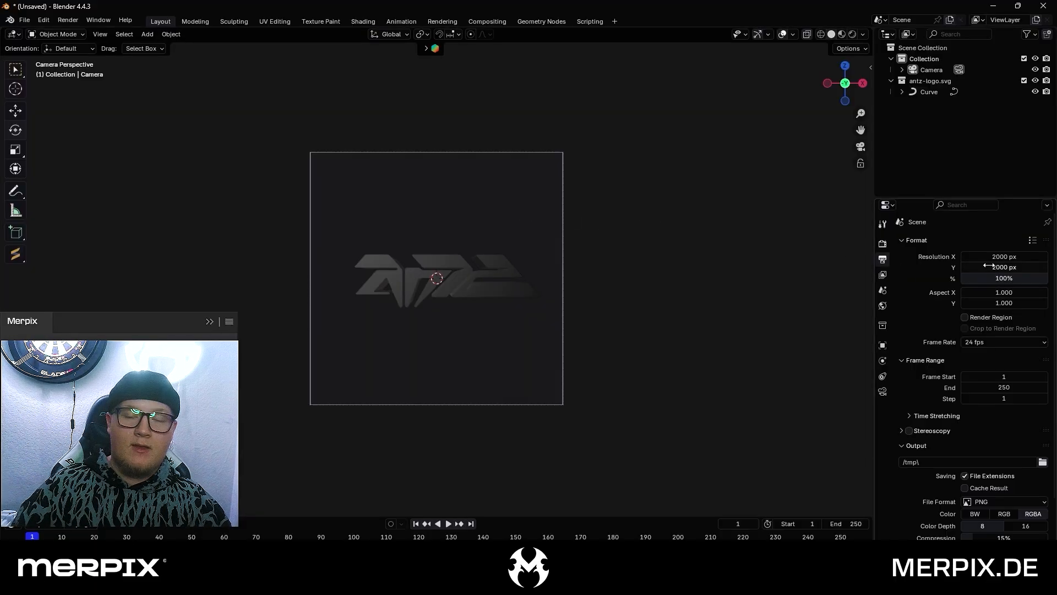
# Select the logo in the camera view and rotate it freely so its upper side tilts towards the camera
pyautogui.scroll(3, 476, 237)
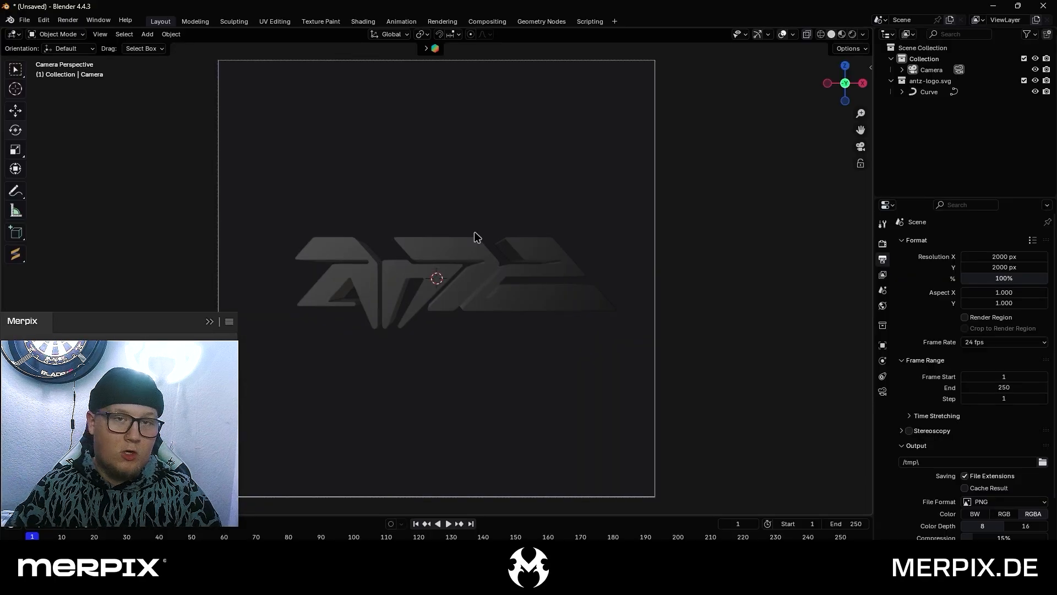
pyautogui.scroll(-3, 489, 238)
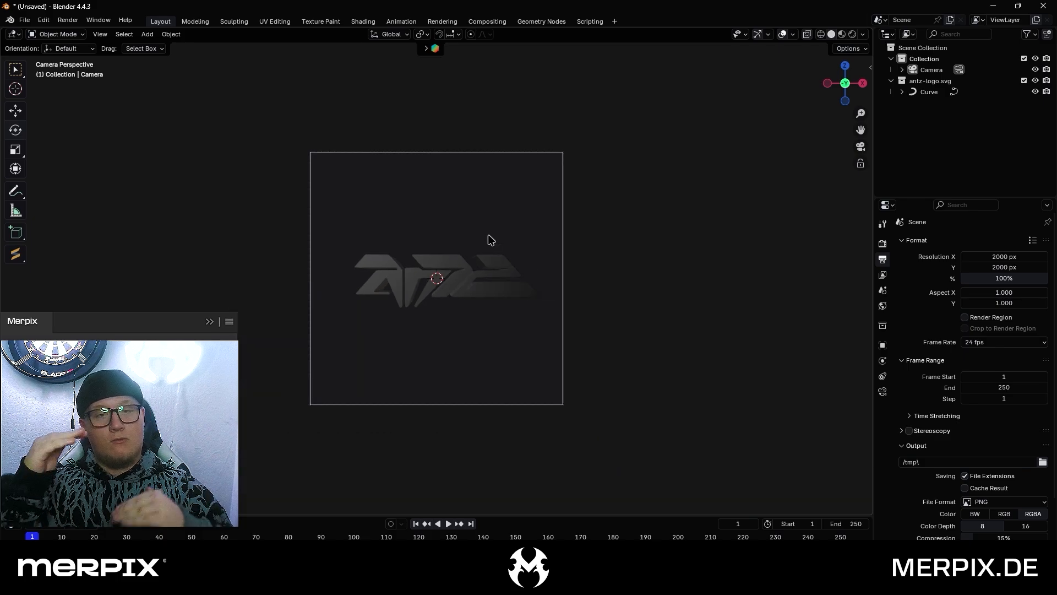
pyautogui.scroll(3, 489, 239)
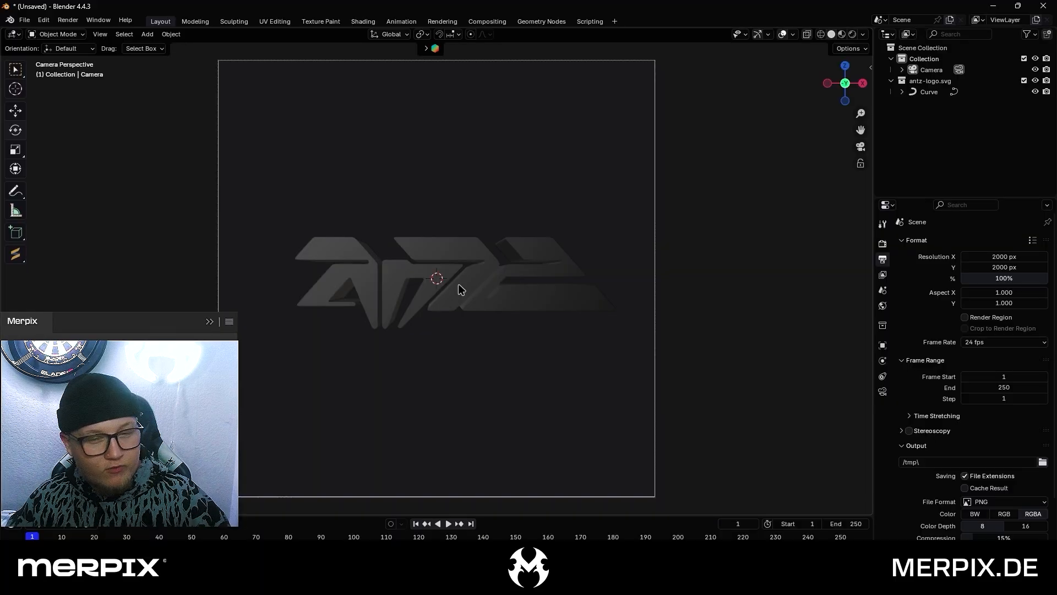
pyautogui.click(461, 290)
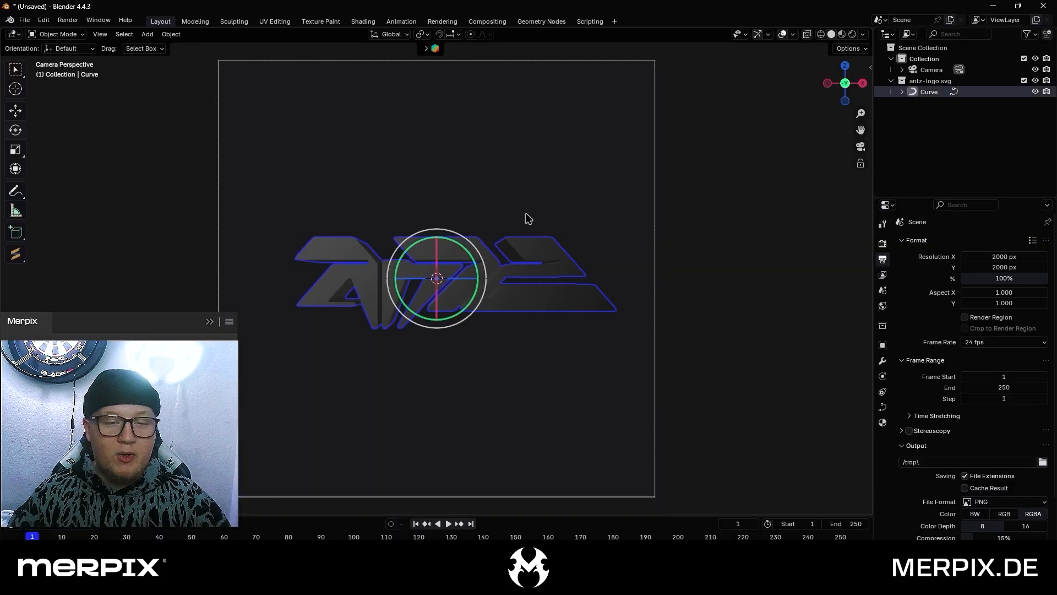
pyautogui.click(528, 218)
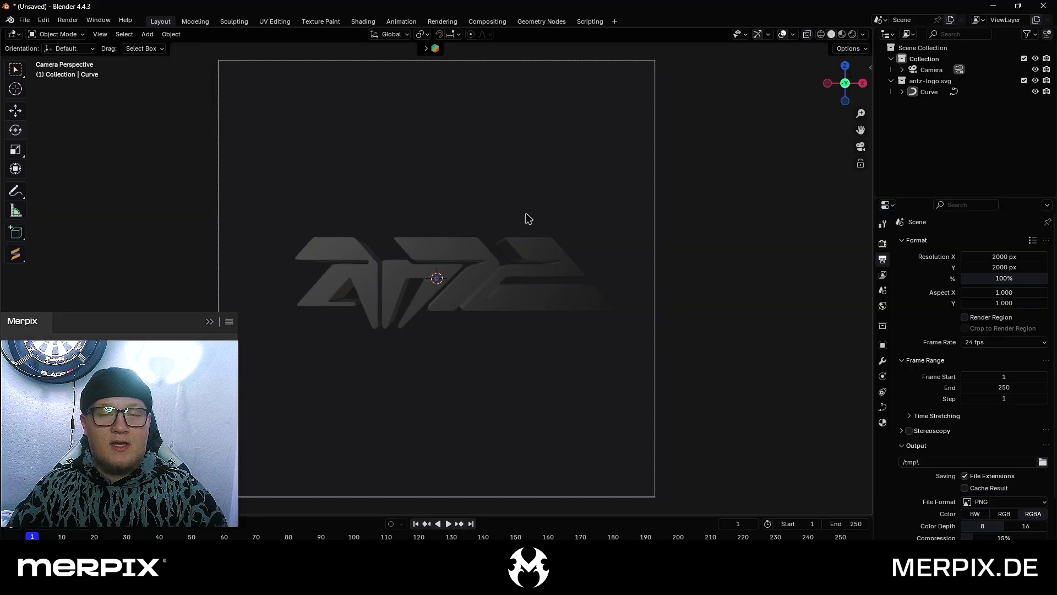
pyautogui.click(512, 257)
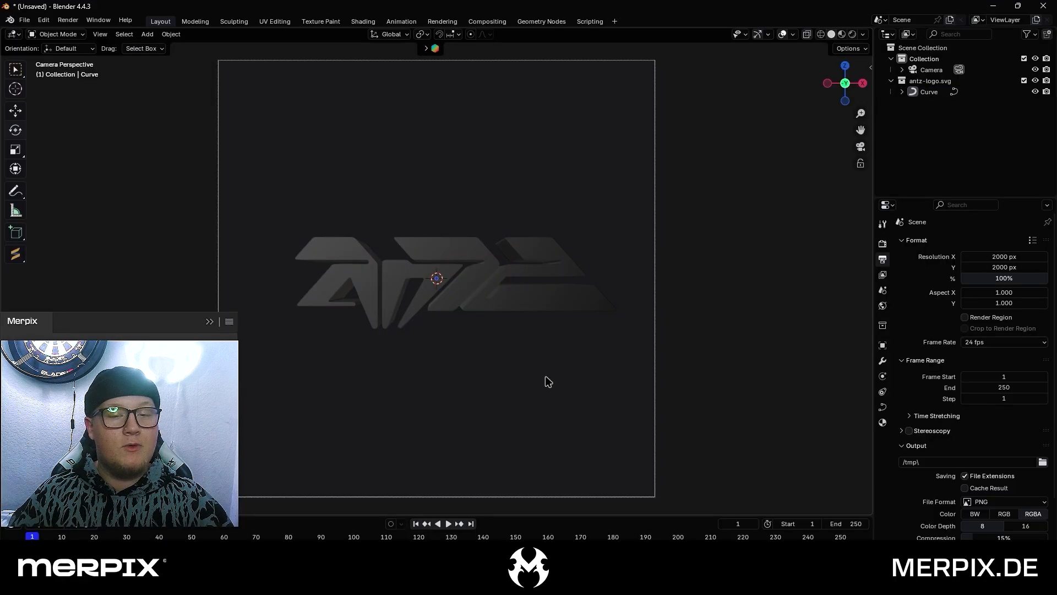
pyautogui.click(510, 306)
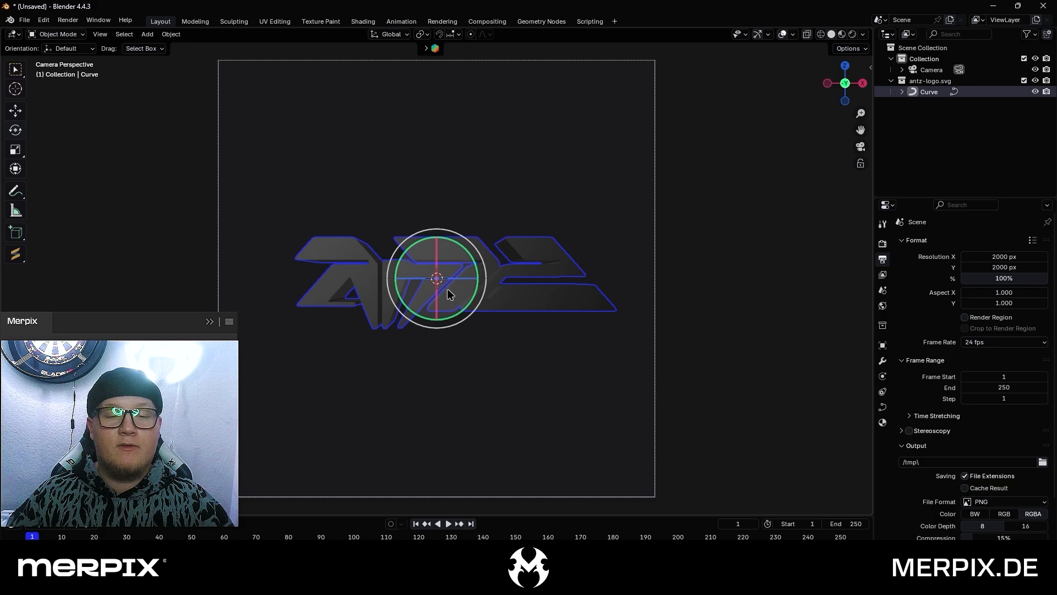
pyautogui.moveTo(446, 290); pyautogui.dragTo(434, 371)
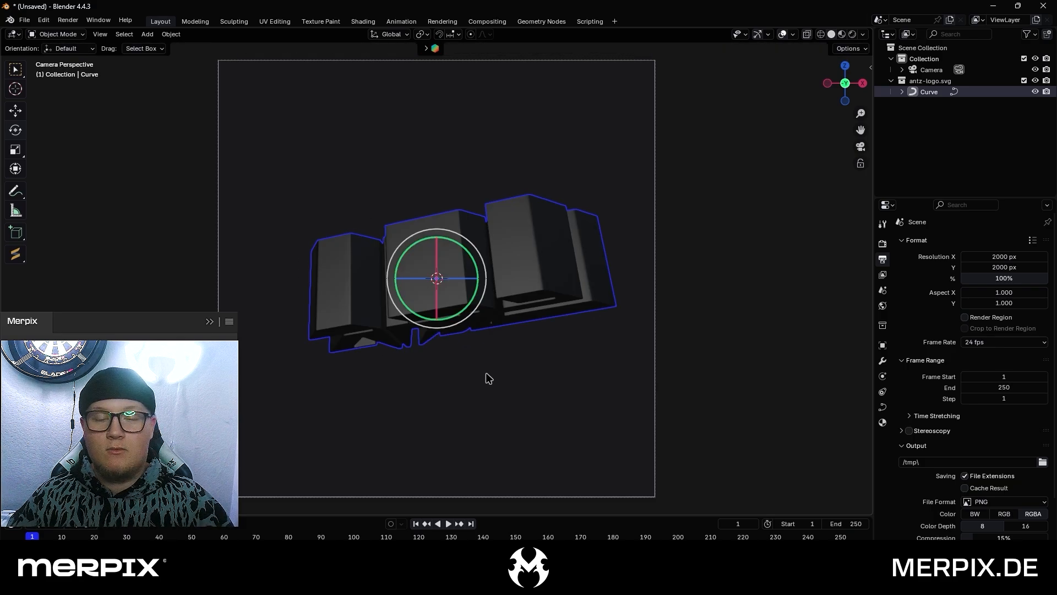
# Undo the last two logo rotations and tilt the logo moderately so its front face stays readable and its underside shows
pyautogui.hotkey('ctrl', 'z')
pyautogui.hotkey('ctrl', 'z')
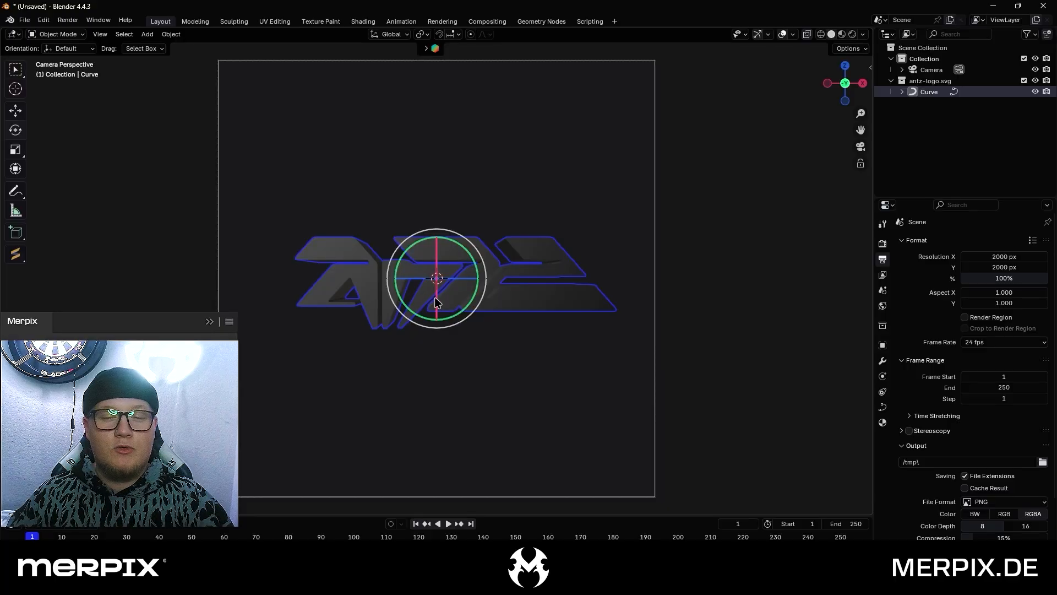
pyautogui.moveTo(435, 298); pyautogui.dragTo(456, 277)
pyautogui.click(472, 358)
# Select the logo and shift it slightly along the X axis to centre it in the camera frame
pyautogui.click(441, 286)
pyautogui.press('g')
pyautogui.press('x')
pyautogui.click(442, 177)
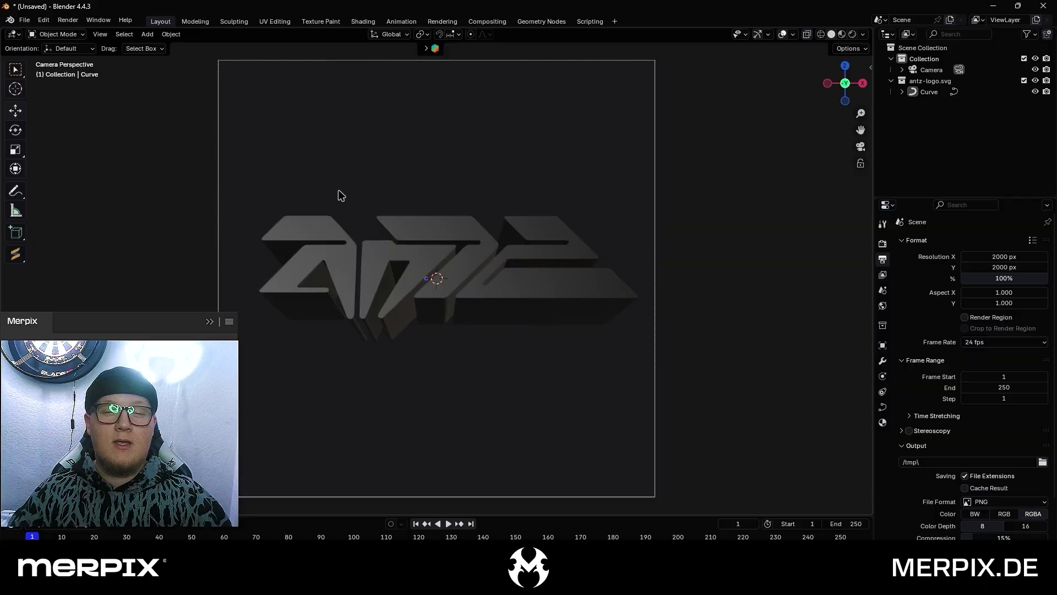
pyautogui.click(385, 254)
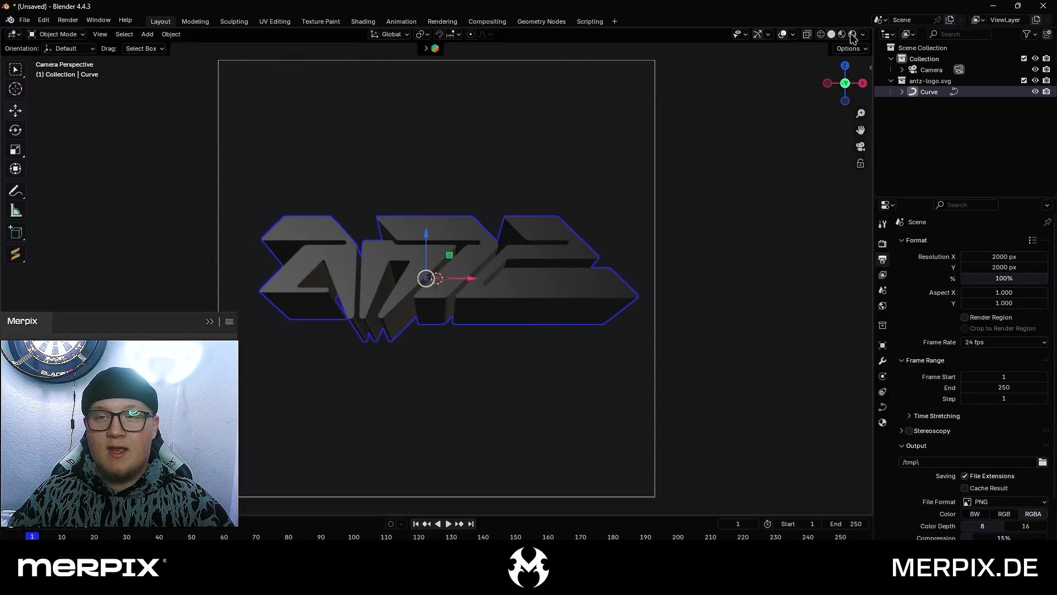
# Set the object gizmo orientation to Local and view the selected logo's axes from the side
pyautogui.click(769, 35)
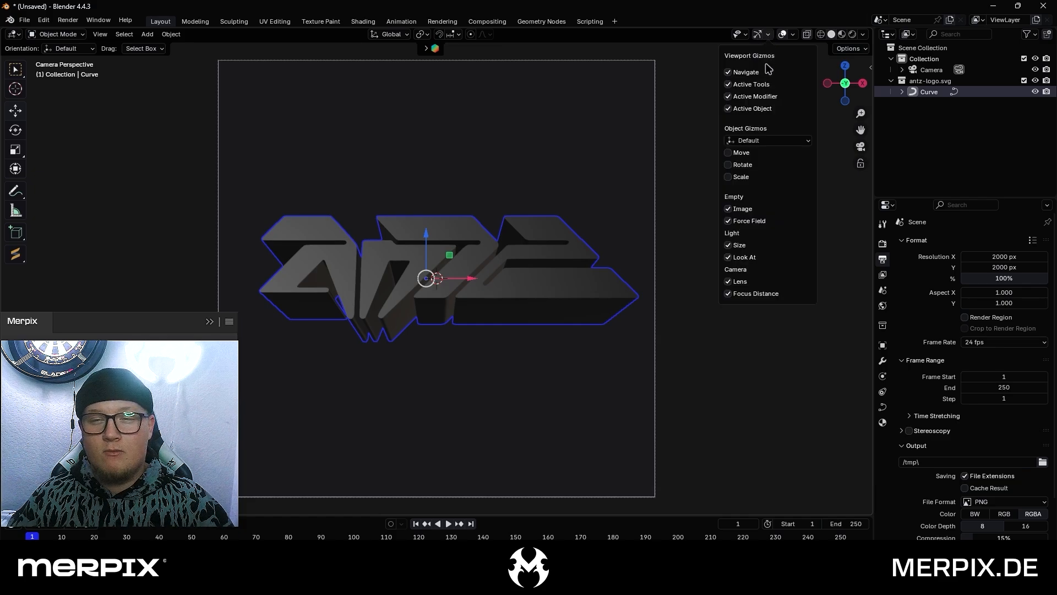
pyautogui.click(764, 141)
pyautogui.click(750, 182)
pyautogui.click(473, 158)
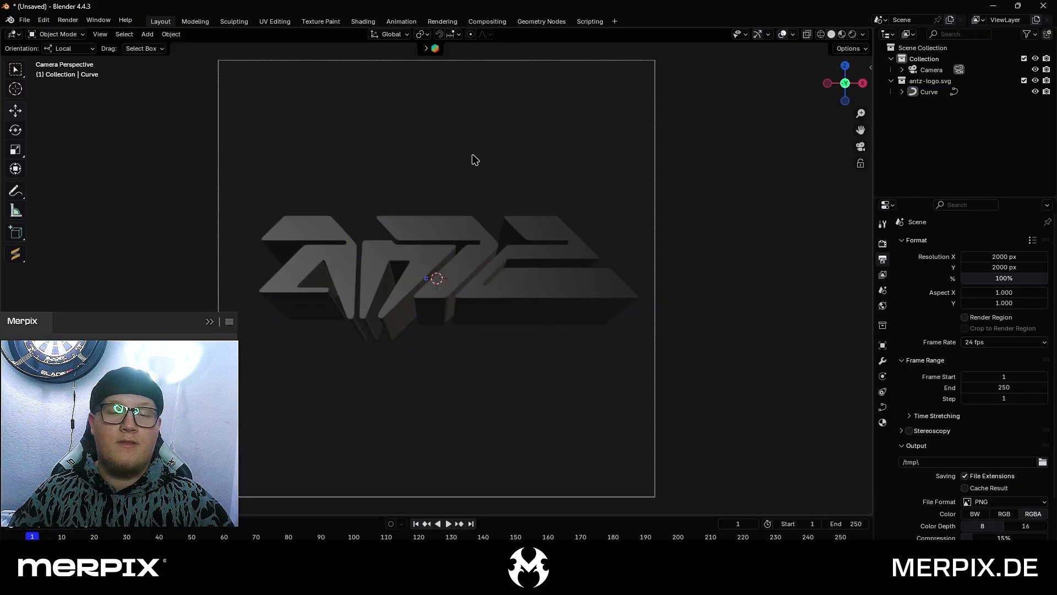
pyautogui.click(497, 245)
pyautogui.moveTo(497, 245); pyautogui.dragTo(528, 185, button='middle')
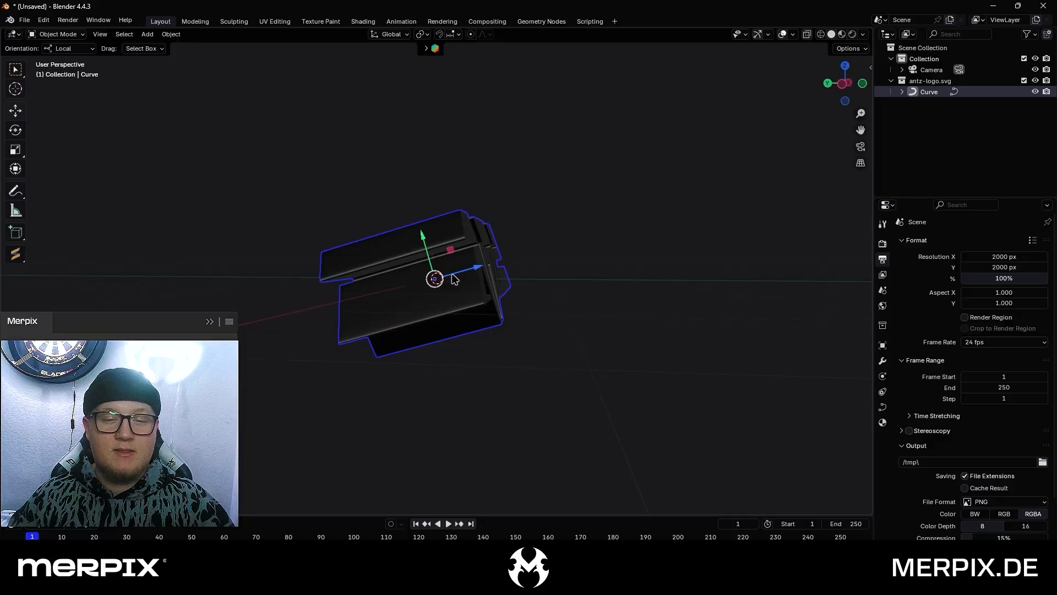
pyautogui.moveTo(504, 266); pyautogui.dragTo(456, 284, button='middle')
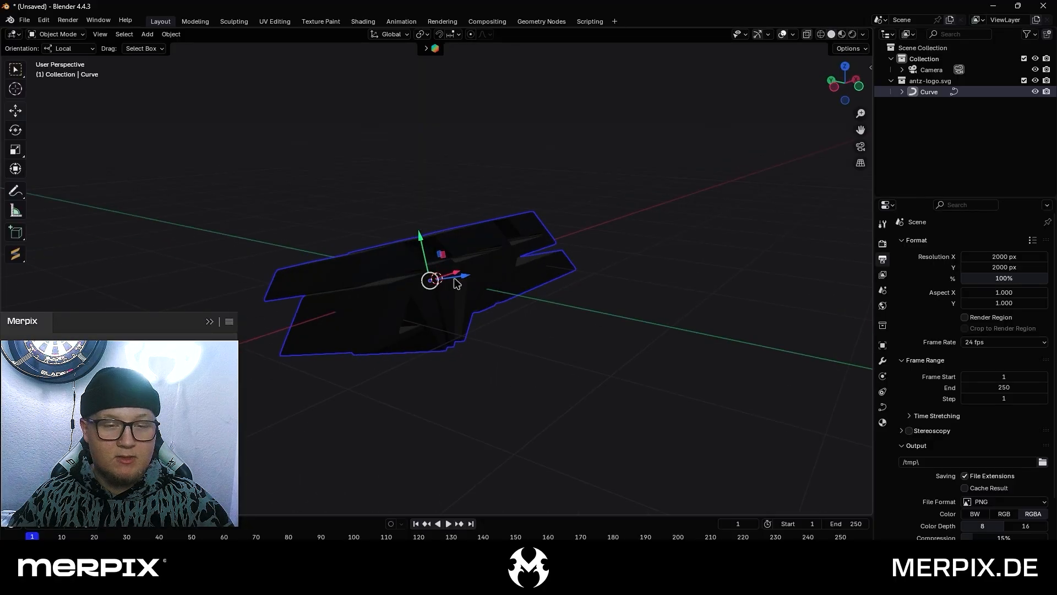
# Switch the object gizmo orientation to Global and compare its axes with the tilted logo
pyautogui.click(768, 35)
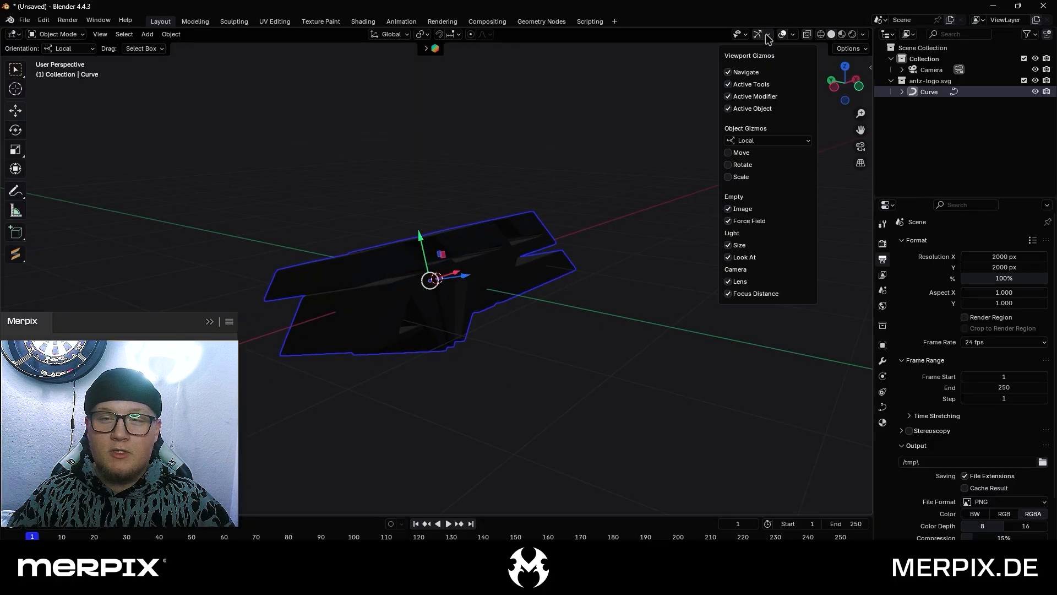
pyautogui.click(758, 141)
pyautogui.click(752, 169)
pyautogui.moveTo(437, 215); pyautogui.dragTo(365, 165, button='middle')
pyautogui.moveTo(249, 121); pyautogui.dragTo(611, 384)
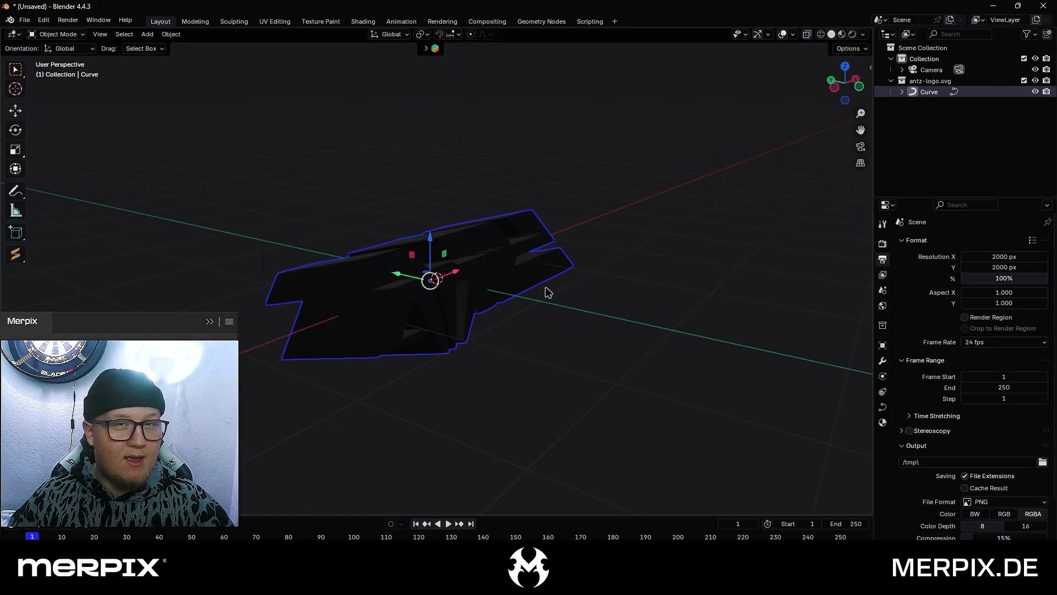
pyautogui.moveTo(504, 294); pyautogui.dragTo(478, 273, button='middle')
pyautogui.scroll(3, 474, 275)
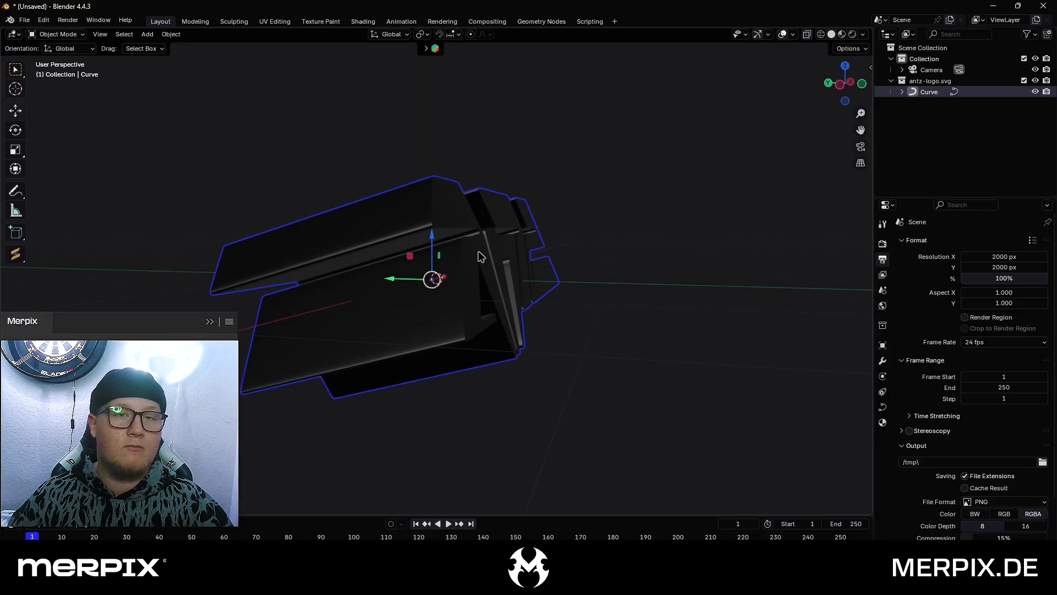
# Return the object gizmo orientation to Local so the axes follow the logo's tilt
pyautogui.click(769, 34)
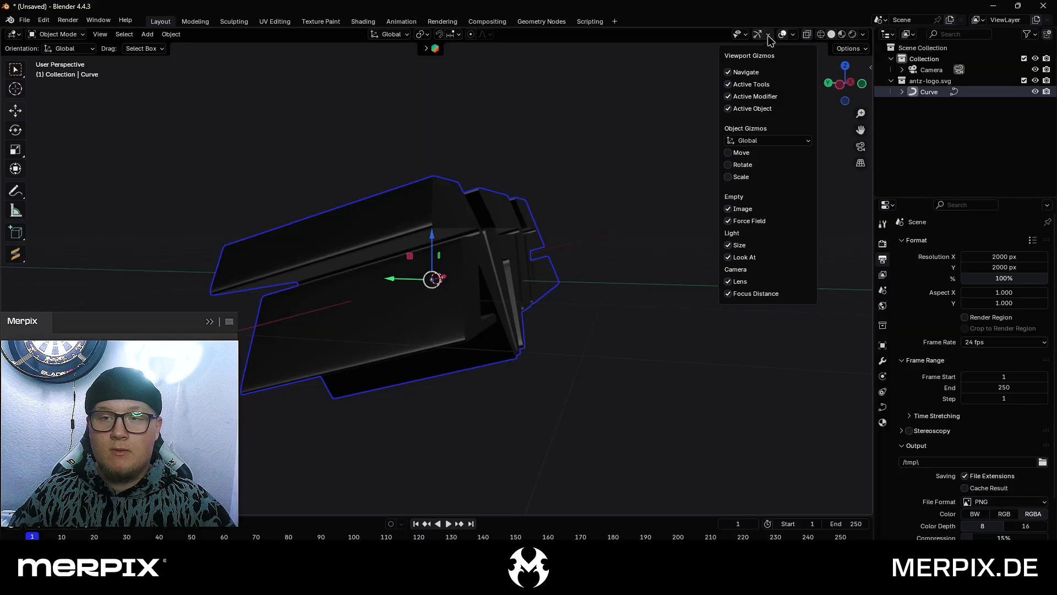
pyautogui.click(760, 141)
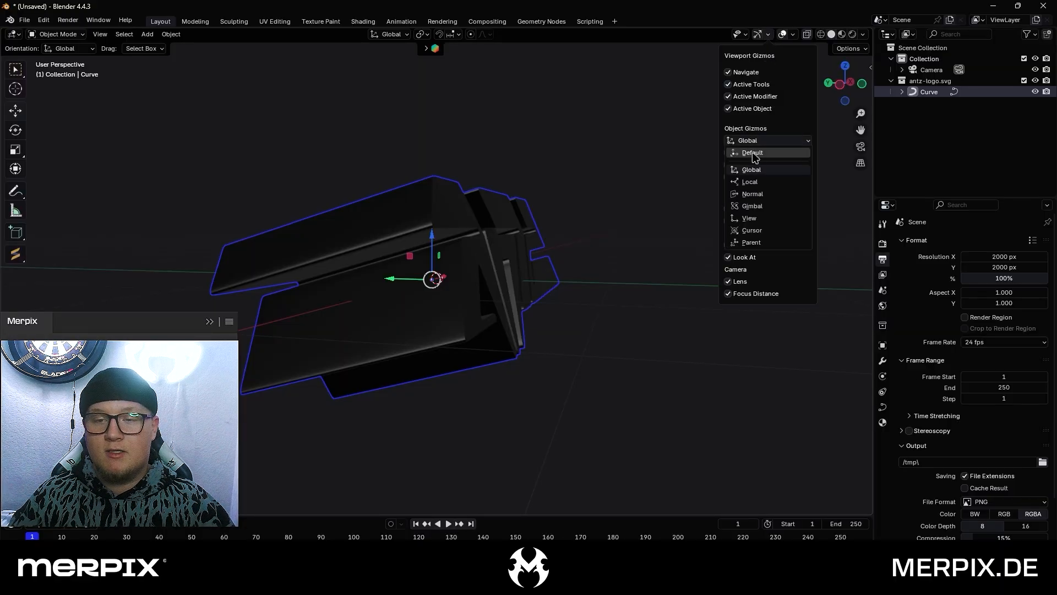
pyautogui.click(754, 186)
pyautogui.click(576, 211)
pyautogui.click(429, 228)
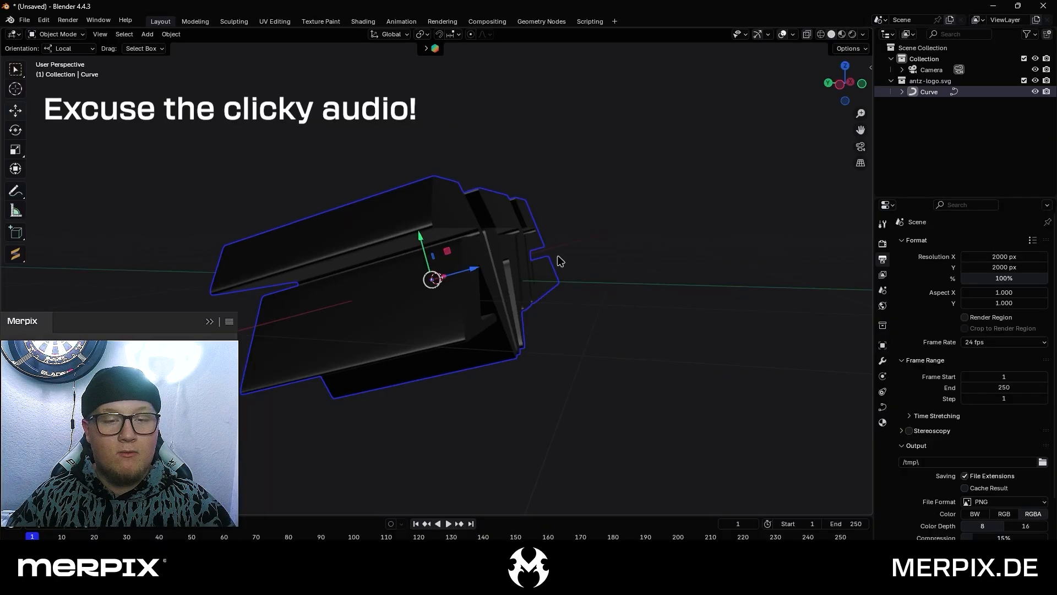
# Duplicate the logo curve and move the copy forward along its local Z axis, clear of the original
pyautogui.click(558, 267)
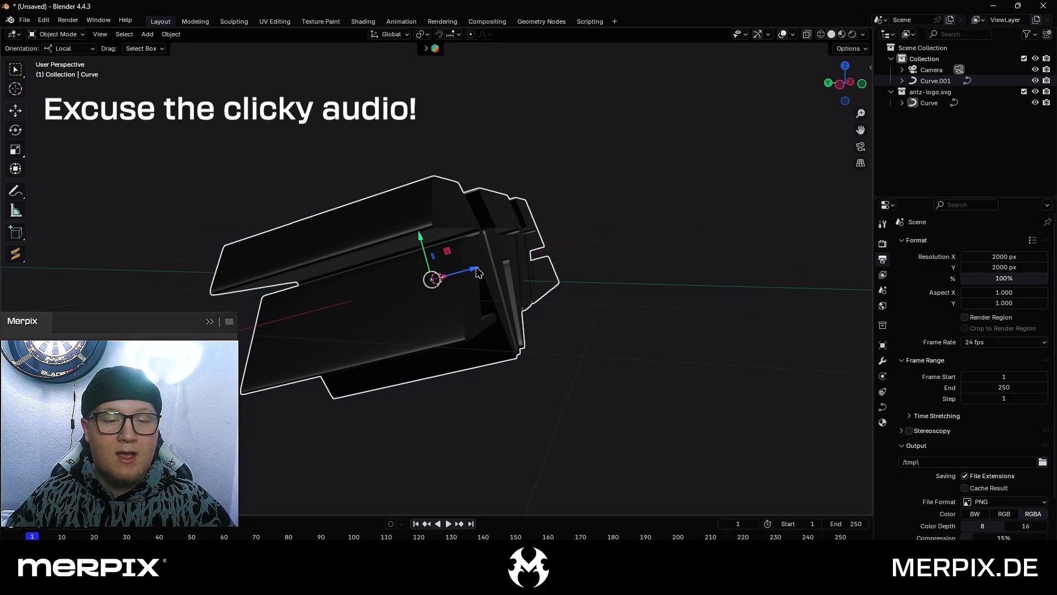
pyautogui.hotkey('shift', 'd')
pyautogui.press('z')
pyautogui.press('z')
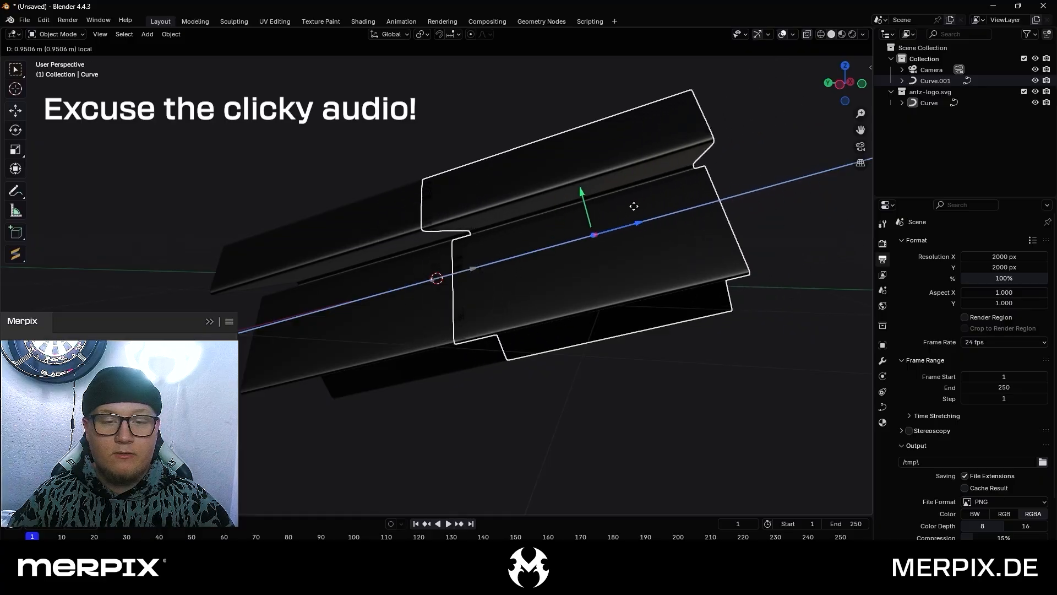
pyautogui.click(655, 199)
pyautogui.hotkey('ctrl', 'z')
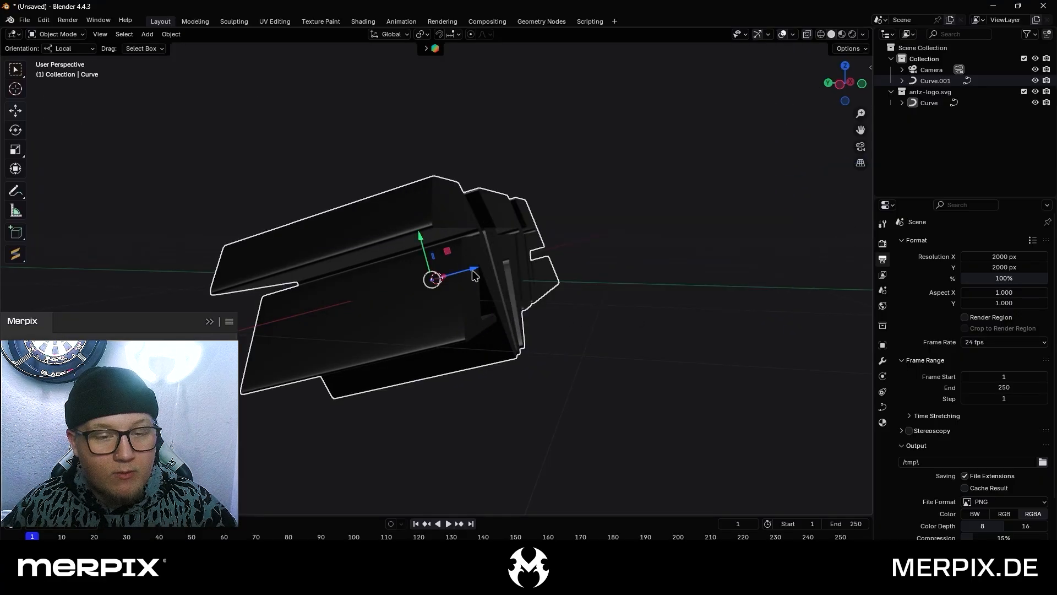
pyautogui.hotkey('shift', 'd')
pyautogui.press('z')
pyautogui.press('z')
pyautogui.click(654, 212)
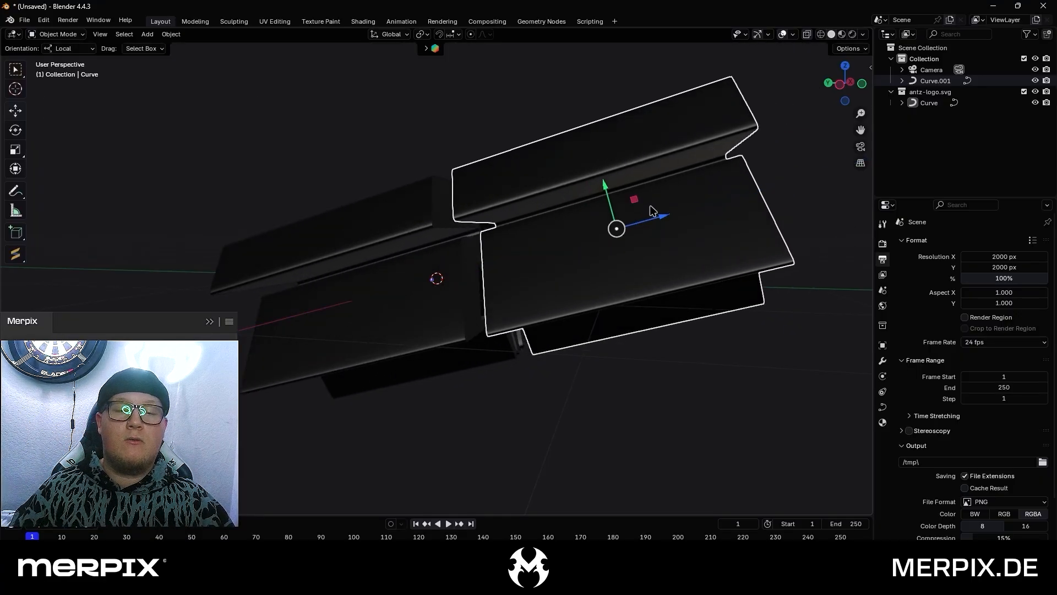
# Flatten the duplicated logo curve by setting its geometry extrude to 0 m
pyautogui.click(882, 408)
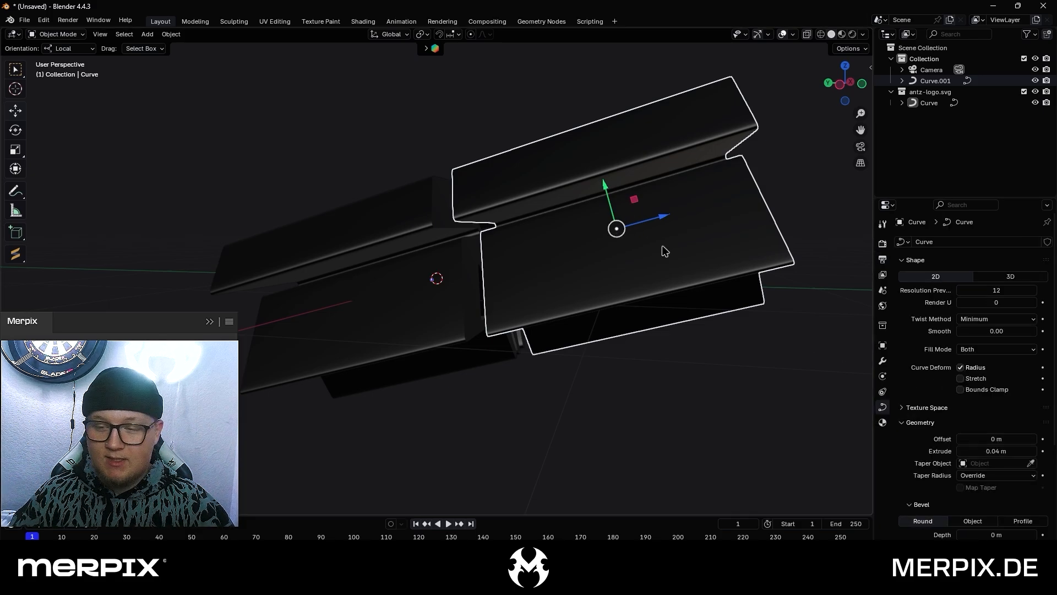
pyautogui.doubleClick(1006, 448)
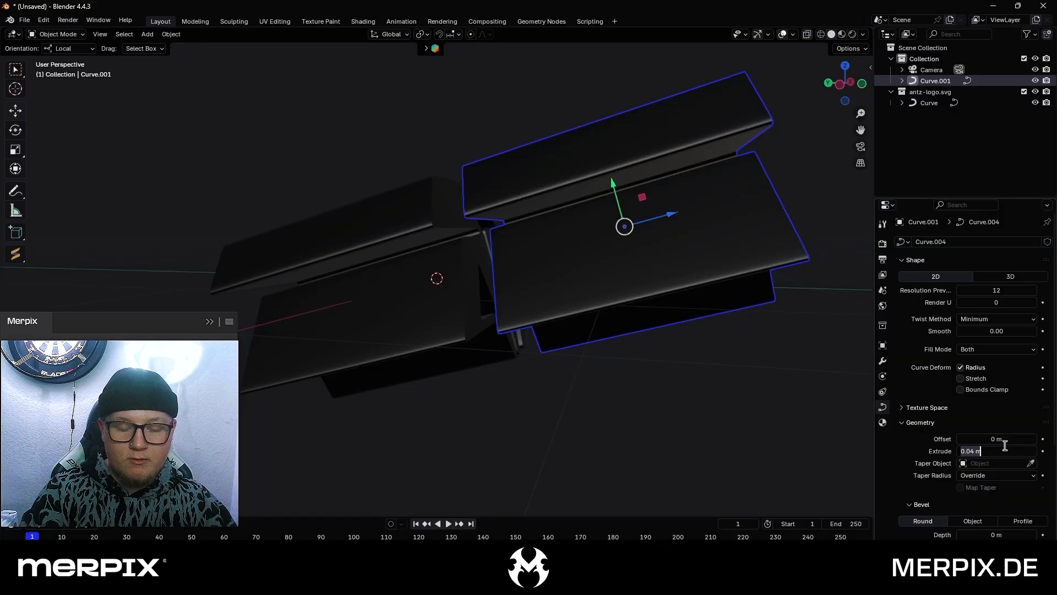
pyautogui.write('0')
pyautogui.press('Return')
pyautogui.moveTo(661, 231); pyautogui.dragTo(699, 245, button='middle')
pyautogui.rightClick(699, 242)
pyautogui.click(760, 224)
pyautogui.click(761, 216)
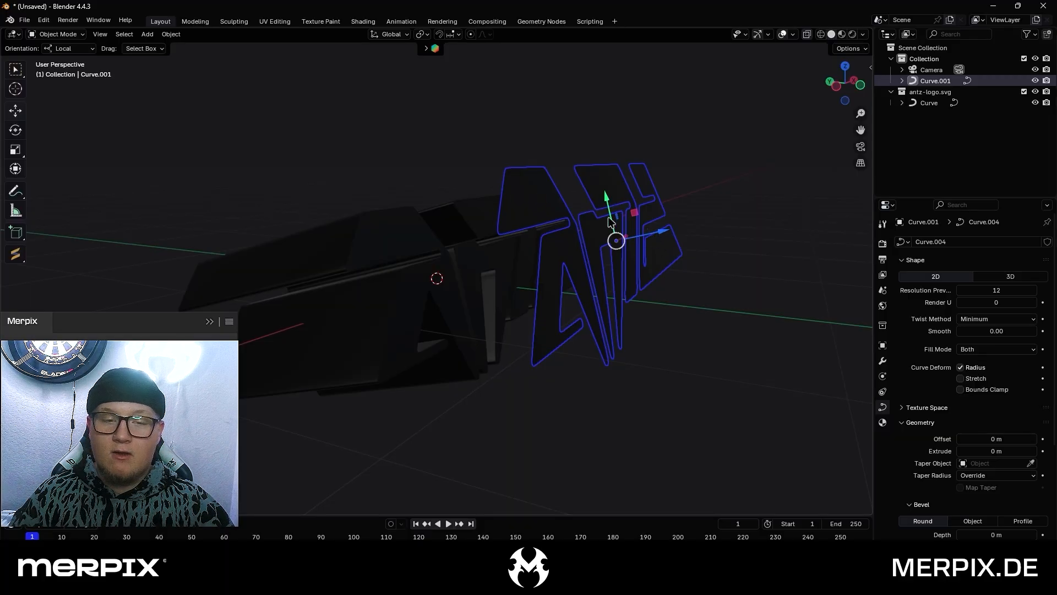
# Move the flat copy back along its local Z axis until it sits against the extruded logo's front face
pyautogui.moveTo(620, 239); pyautogui.dragTo(770, 41, button='middle')
pyautogui.click(769, 36)
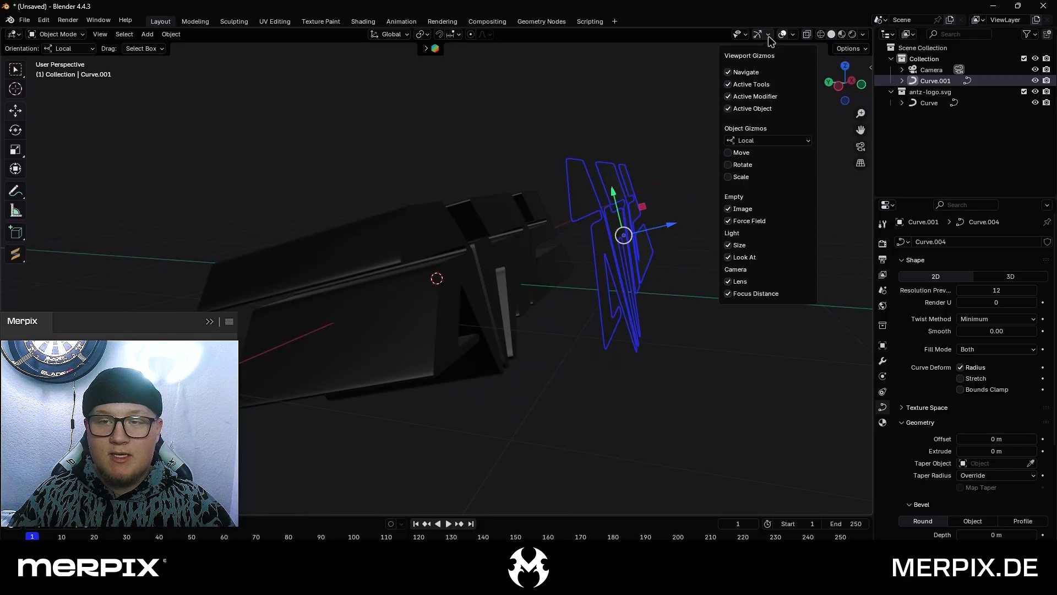
pyautogui.click(760, 141)
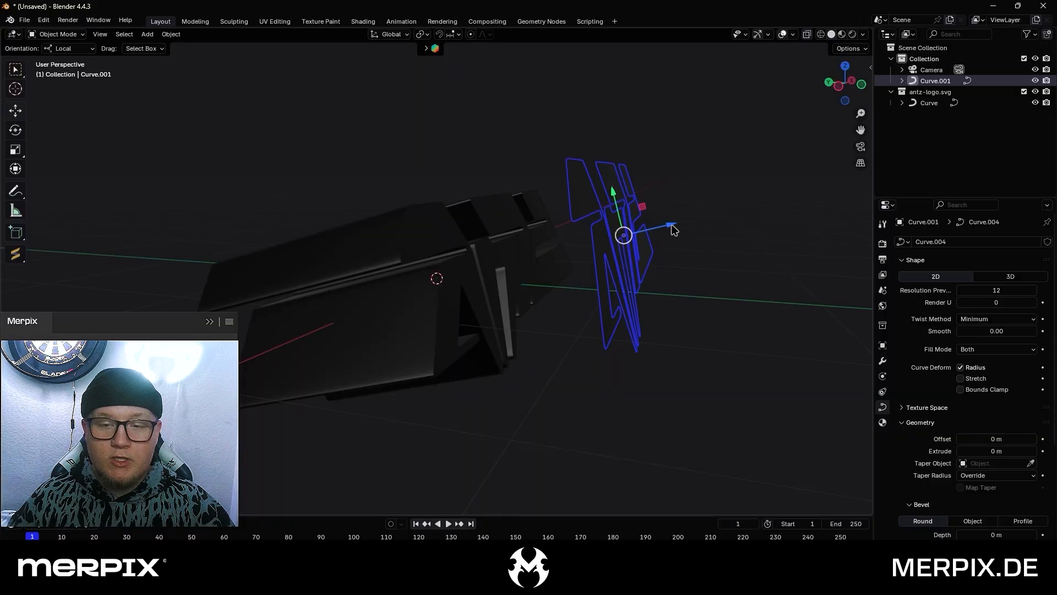
pyautogui.moveTo(671, 227); pyautogui.dragTo(560, 267)
pyautogui.scroll(6, 387, 321)
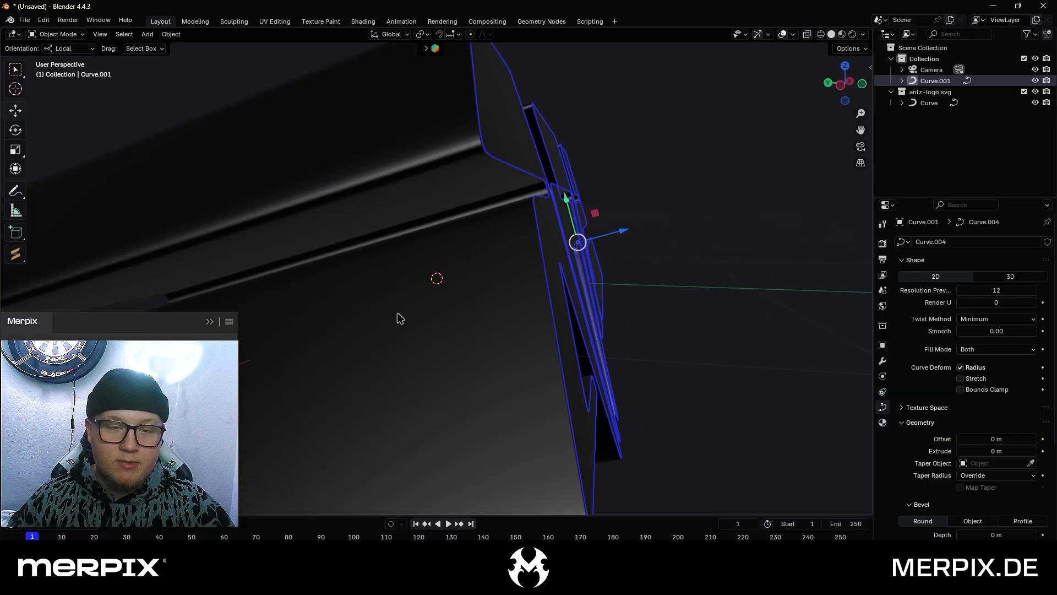
pyautogui.scroll(-1, 401, 313)
pyautogui.click(621, 147)
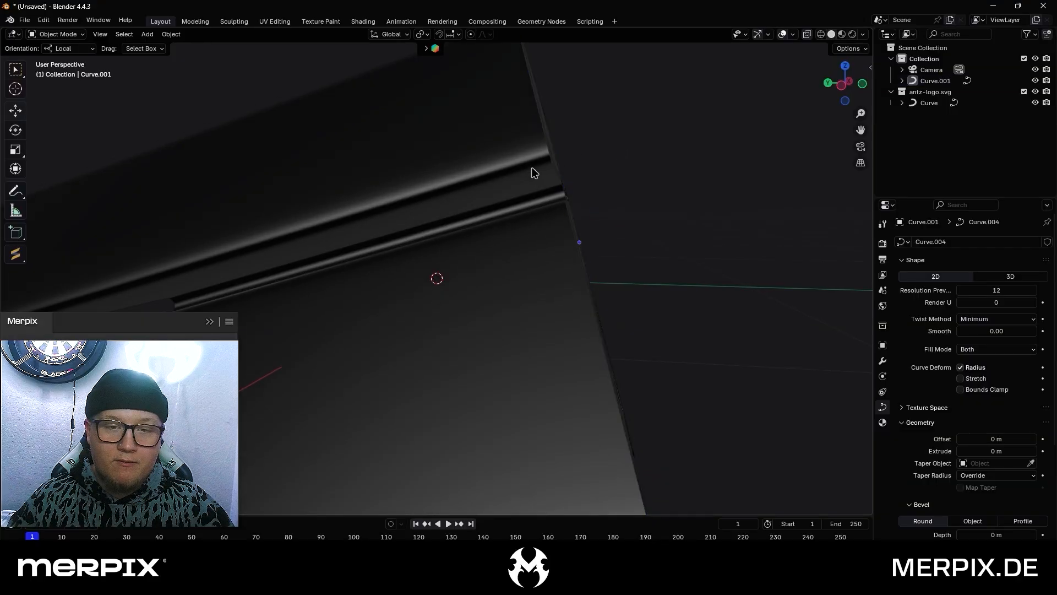
pyautogui.scroll(-2, 552, 171)
pyautogui.moveTo(553, 171); pyautogui.dragTo(549, 176, button='middle')
# Return to the camera view and make the render's film background transparent
pyautogui.click(861, 146)
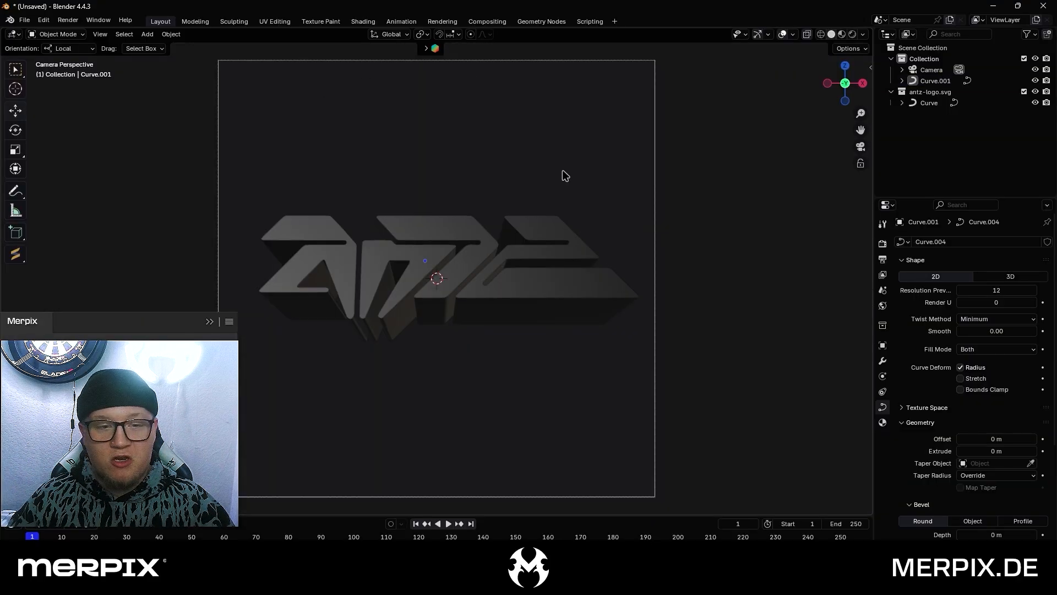
pyautogui.click(883, 244)
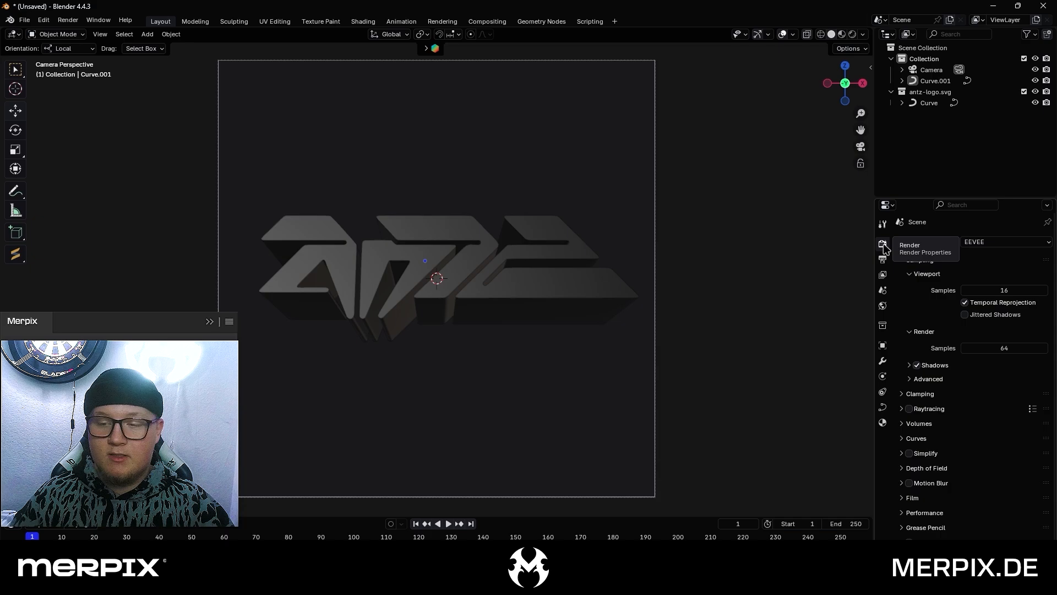
pyautogui.scroll(-1, 918, 484)
pyautogui.click(912, 489)
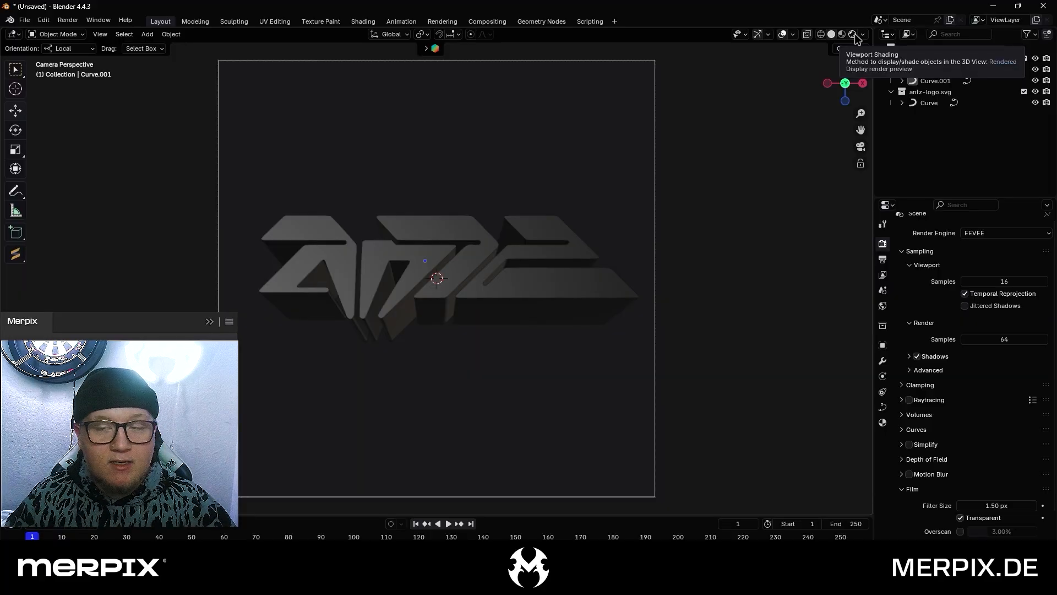
# Switch the viewport to rendered shading and check both logo curves by selecting and deselecting them
pyautogui.click(770, 35)
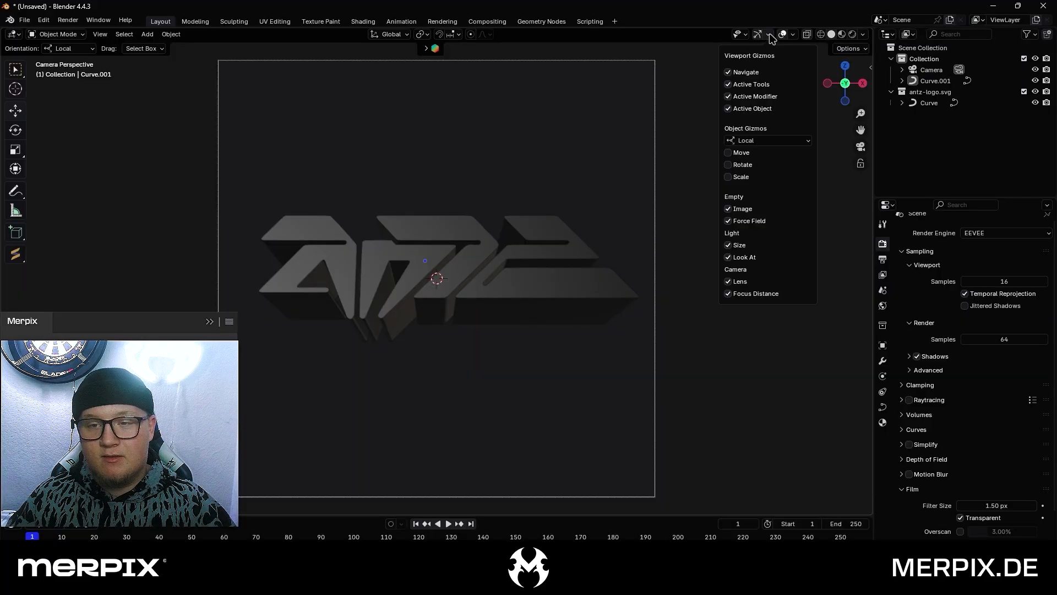
pyautogui.click(852, 35)
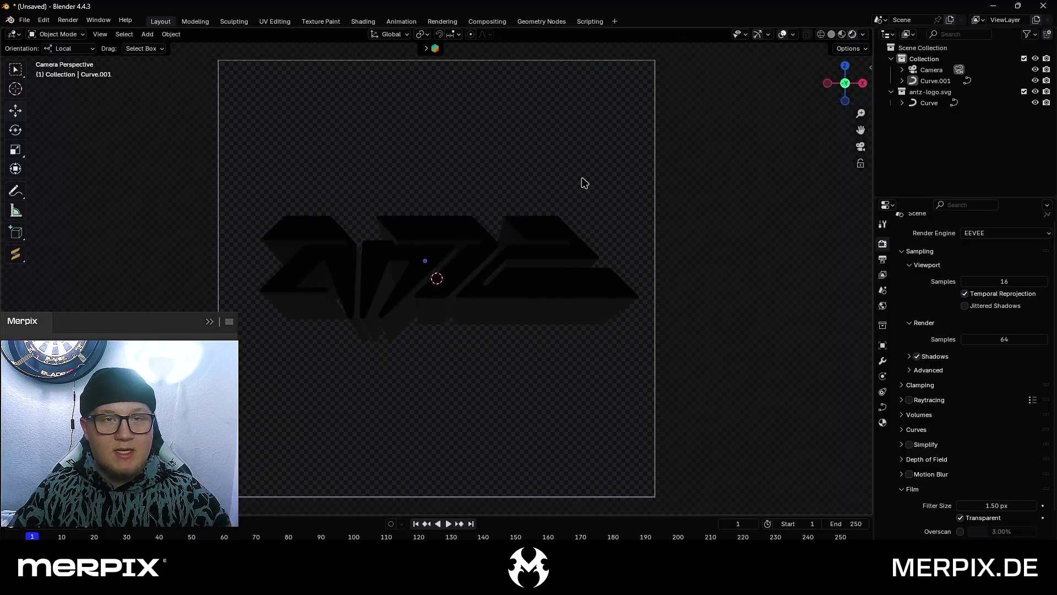
pyautogui.moveTo(576, 391); pyautogui.dragTo(358, 71)
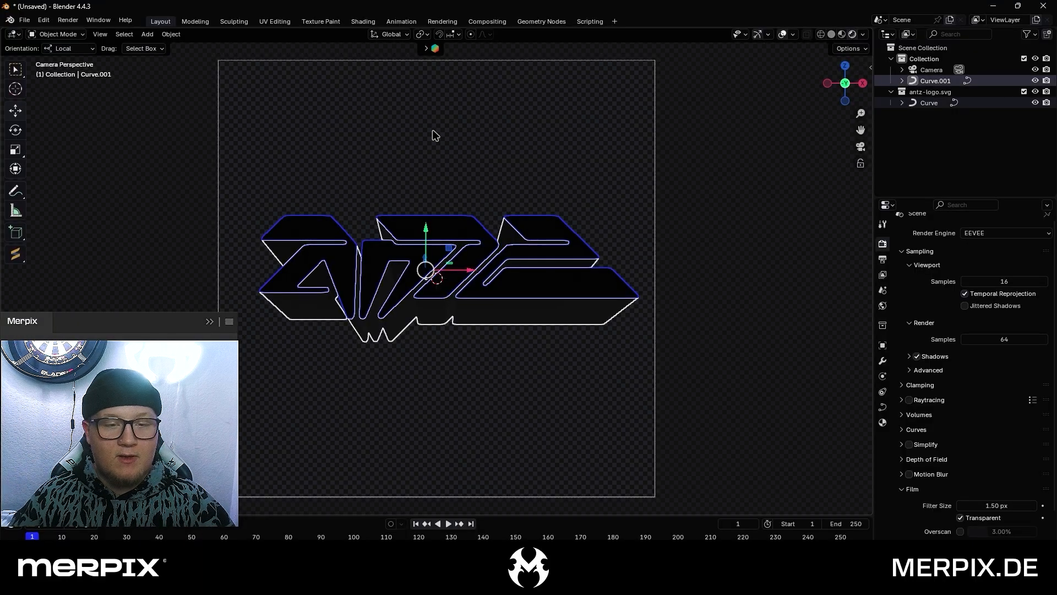
pyautogui.click(484, 158)
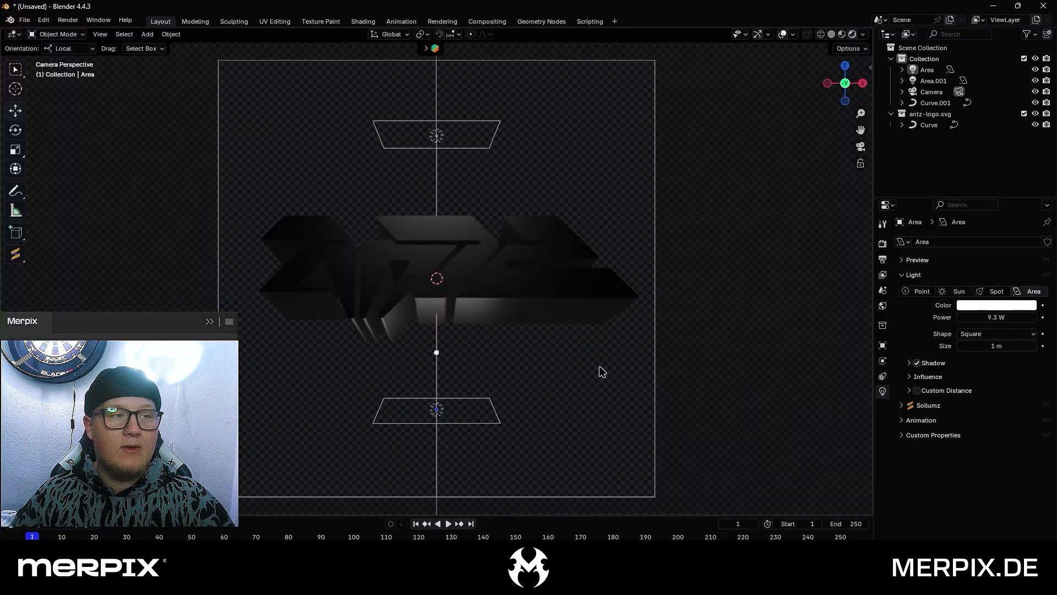
# Render the full logo with its extrusion and choose the Downloads folder for saving the image
pyautogui.click(68, 21)
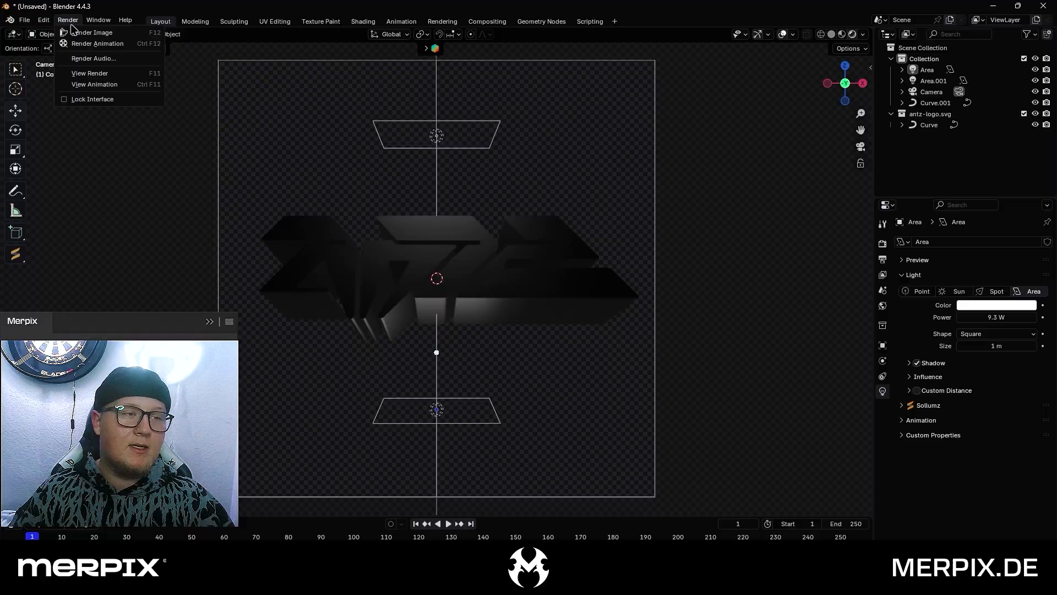
pyautogui.click(92, 32)
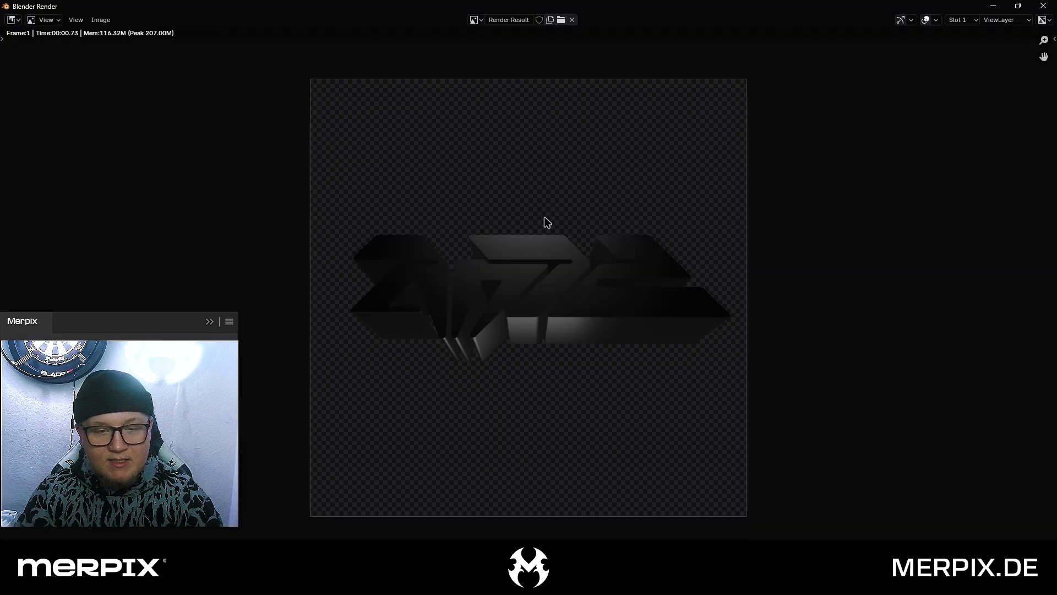
pyautogui.click(101, 21)
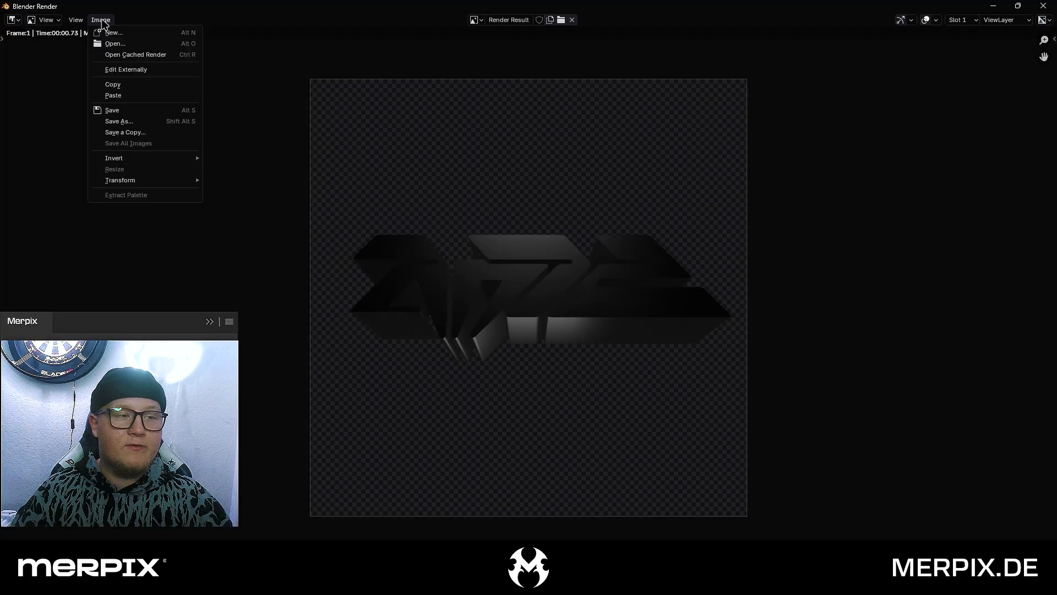
pyautogui.click(140, 121)
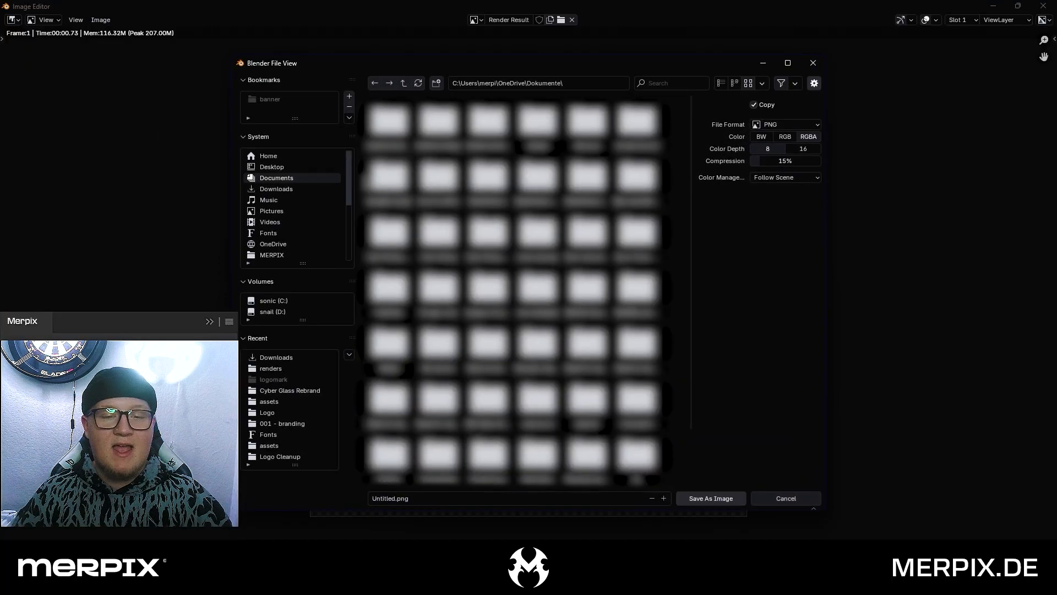
pyautogui.click(286, 189)
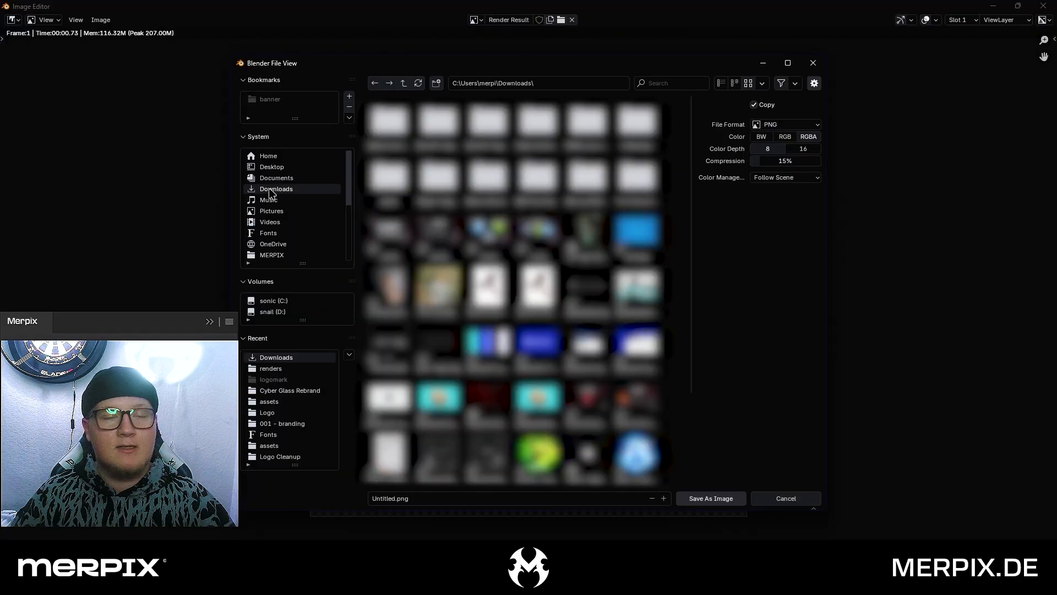
# Save the rendered image under the file name 3d and close the render window
pyautogui.click(443, 500)
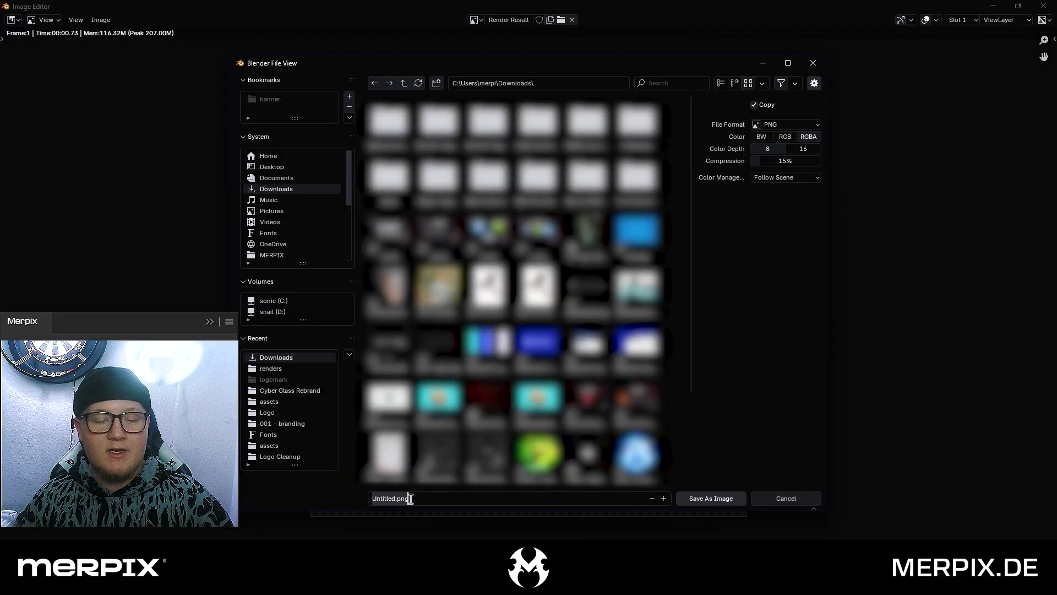
pyautogui.write('2c')
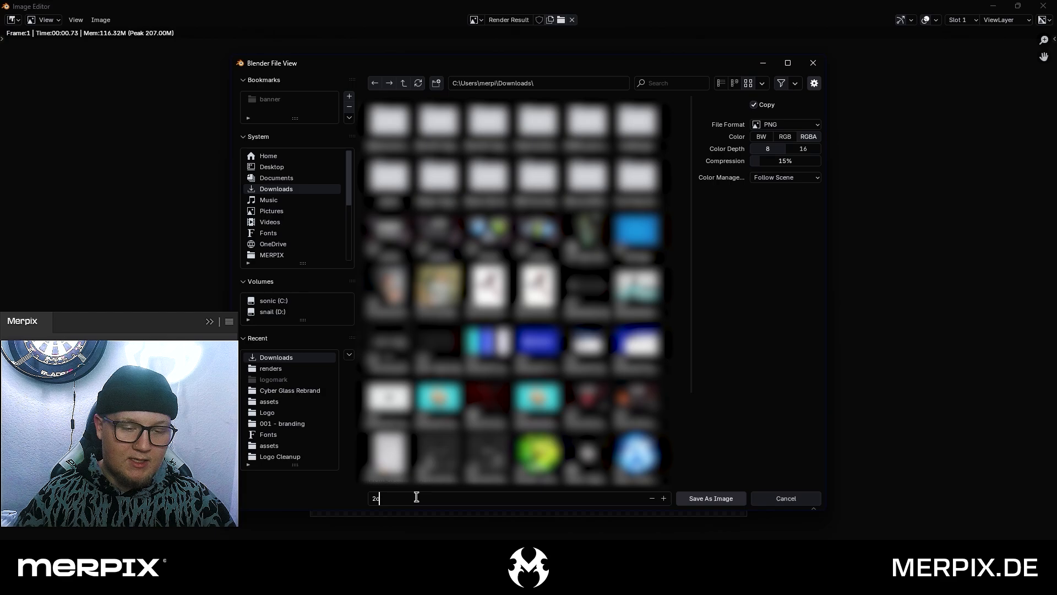
pyautogui.write('d')
pyautogui.hotkey('ctrl', 'a')
pyautogui.write('3')
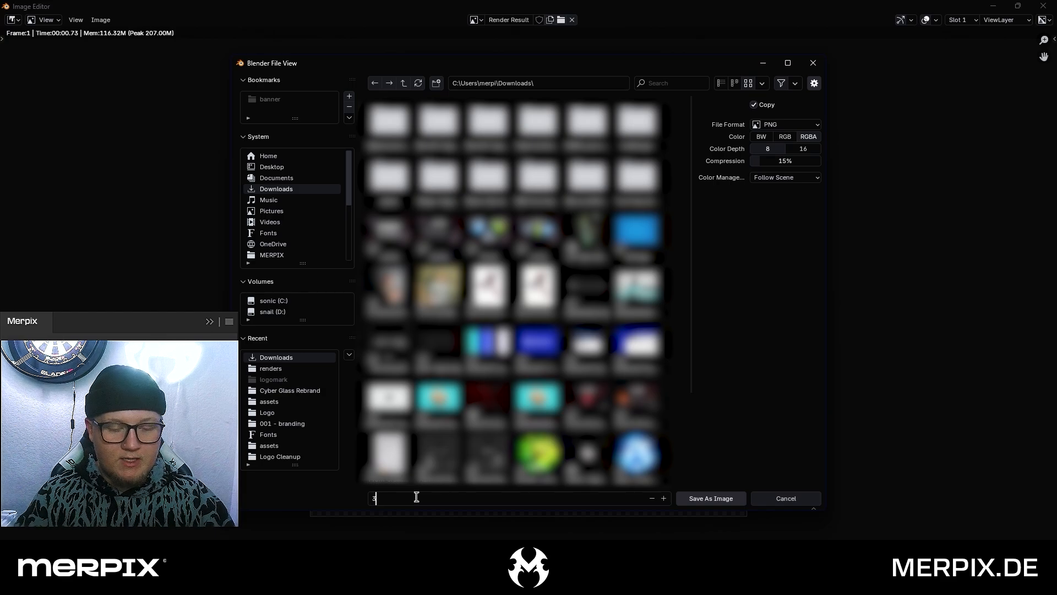
pyautogui.write('d.png')
pyautogui.click(711, 499)
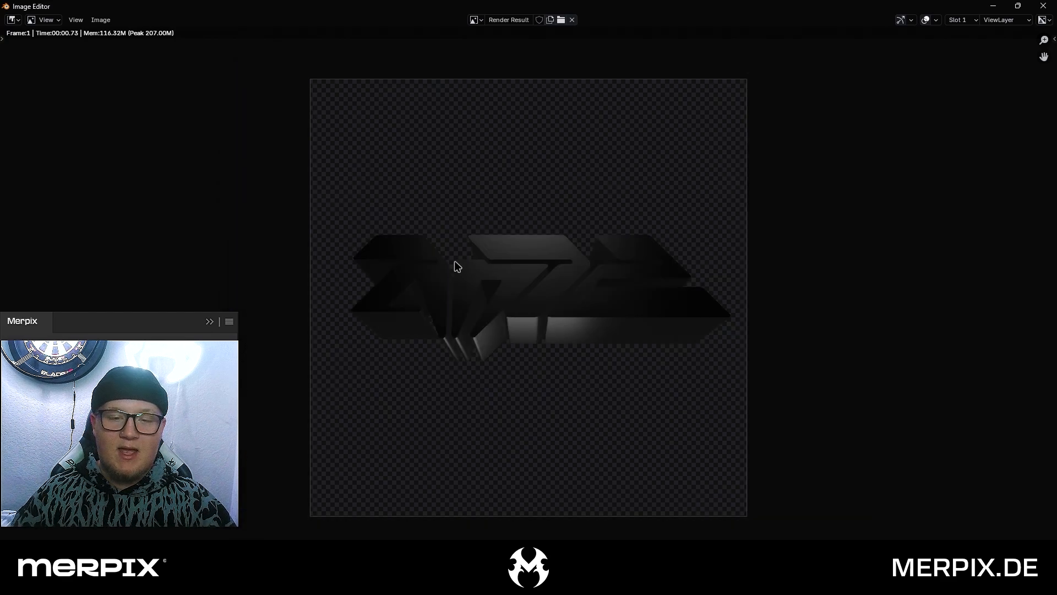
pyautogui.click(1043, 5)
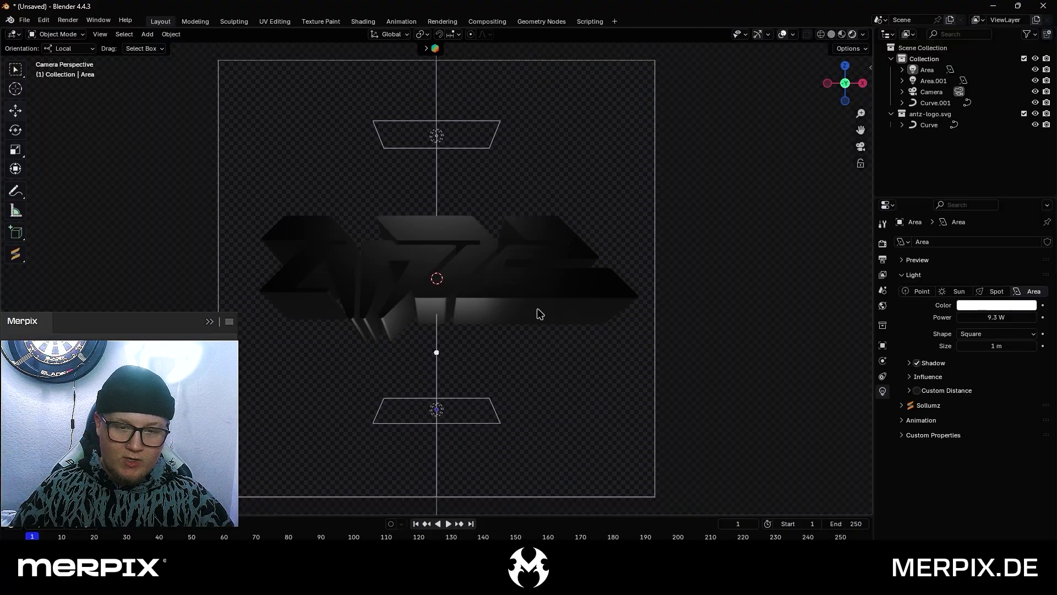
# Delete the extruded logo curve and select the remaining flat front face
pyautogui.click(544, 314)
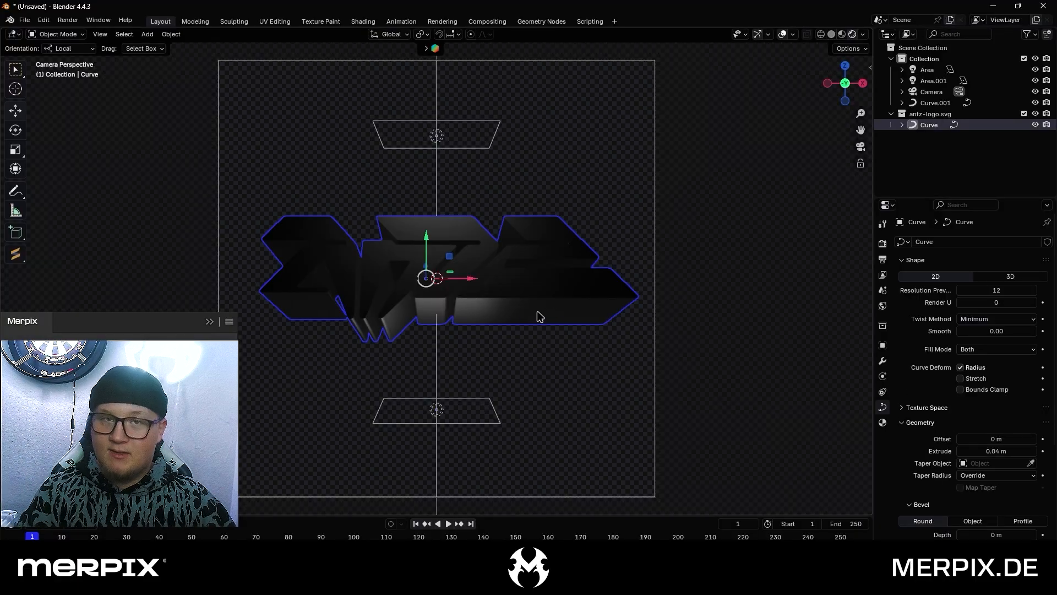
pyautogui.press('Delete')
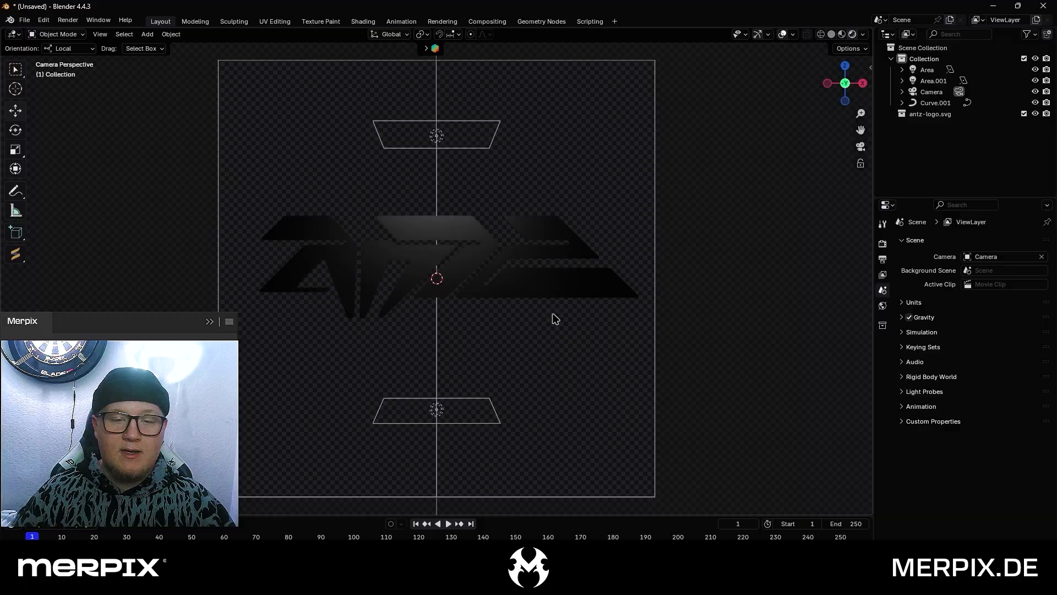
pyautogui.moveTo(553, 314); pyautogui.dragTo(476, 196)
pyautogui.hotkey('alt', 'a')
pyautogui.moveTo(579, 314); pyautogui.dragTo(466, 204)
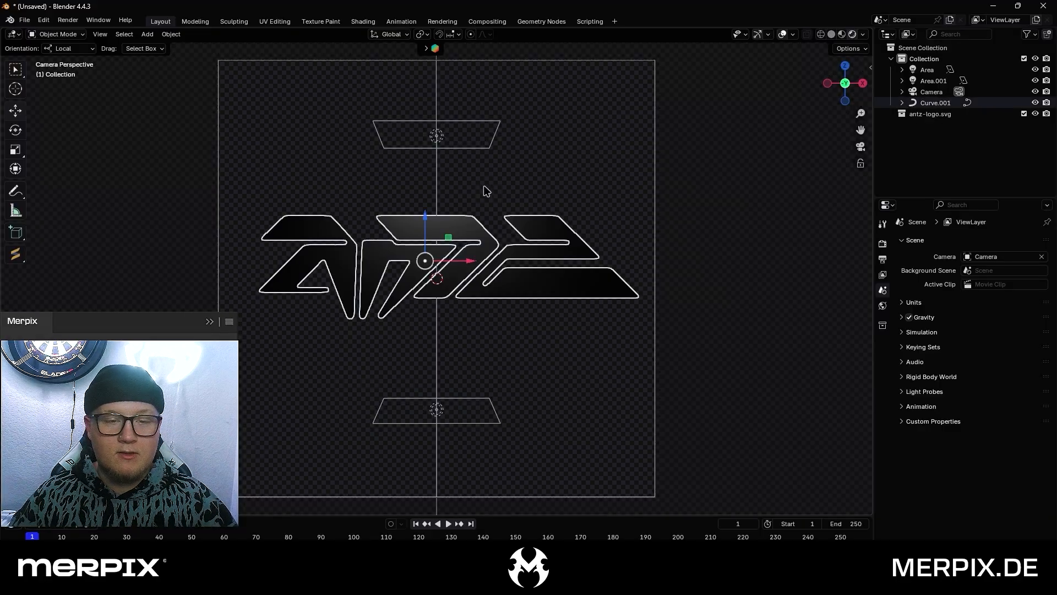
# Render the flat logo face and save it in Downloads as 2d.png with RGBA color and 16-bit color depth
pyautogui.click(74, 23)
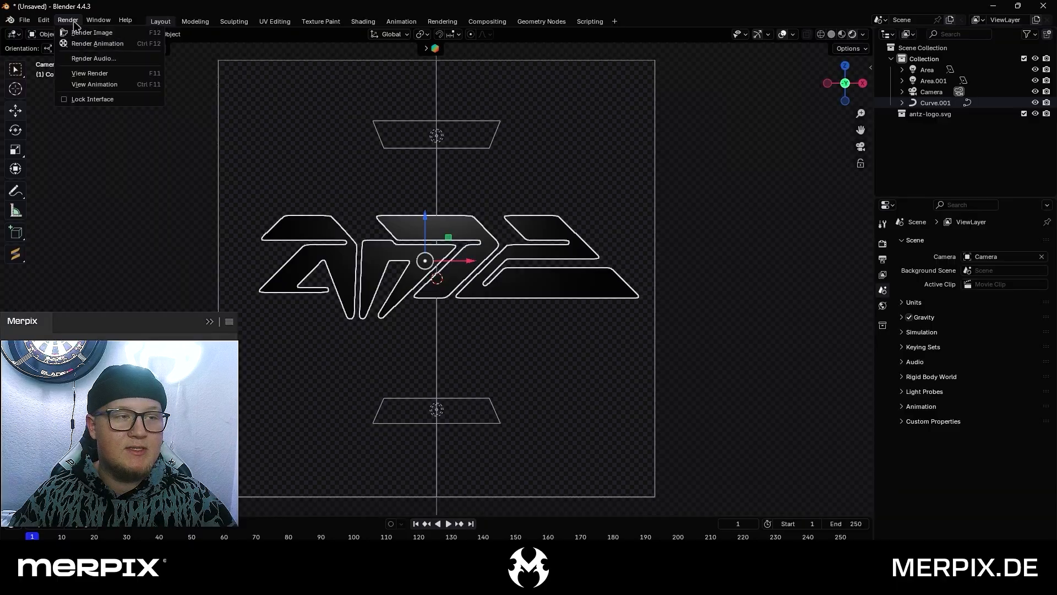
pyautogui.click(82, 33)
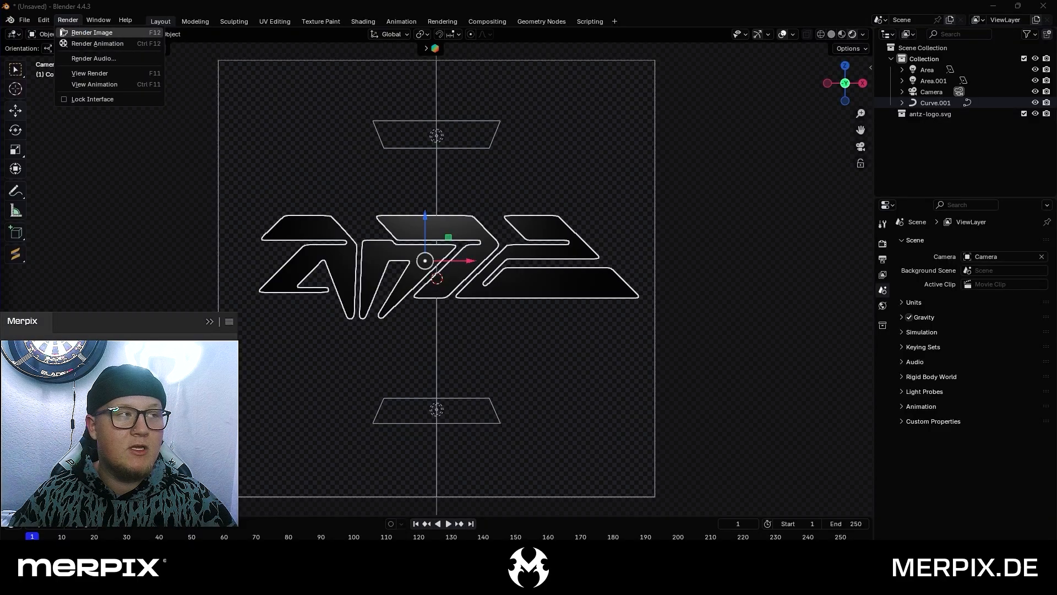
pyautogui.click(101, 19)
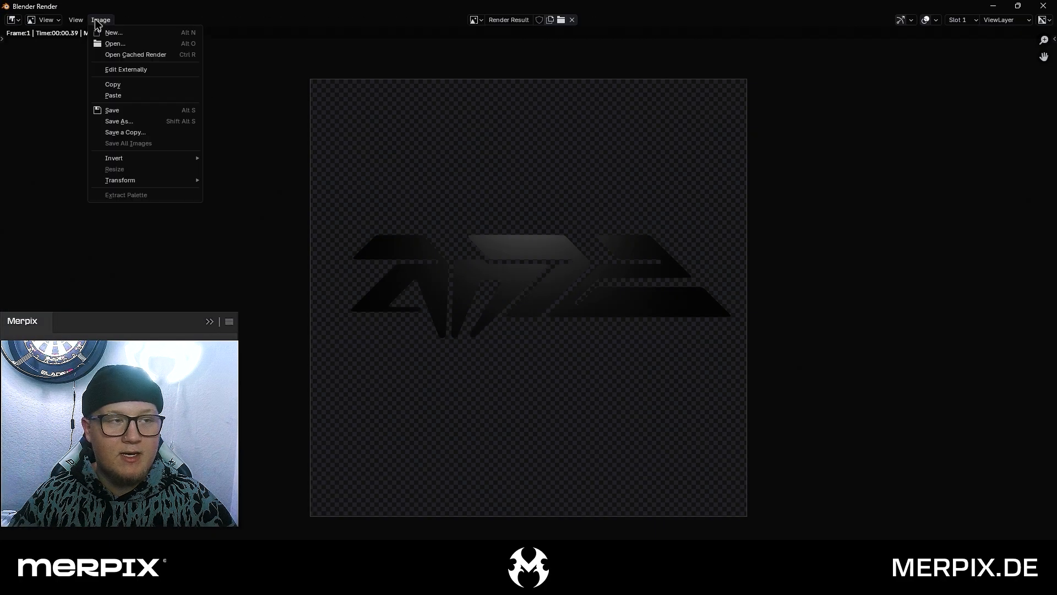
pyautogui.click(144, 125)
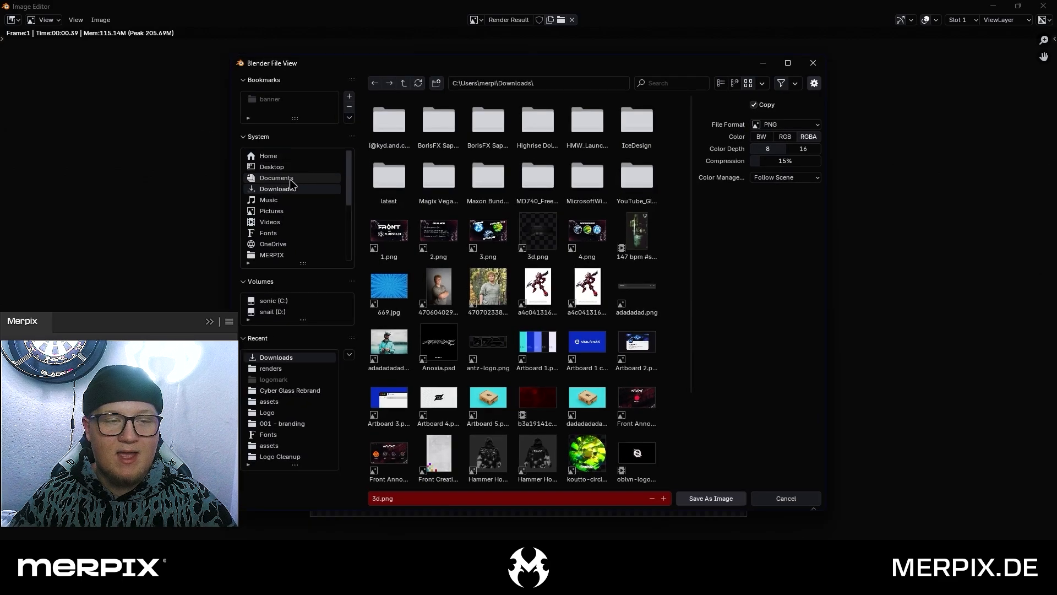
pyautogui.click(420, 496)
pyautogui.write('2d')
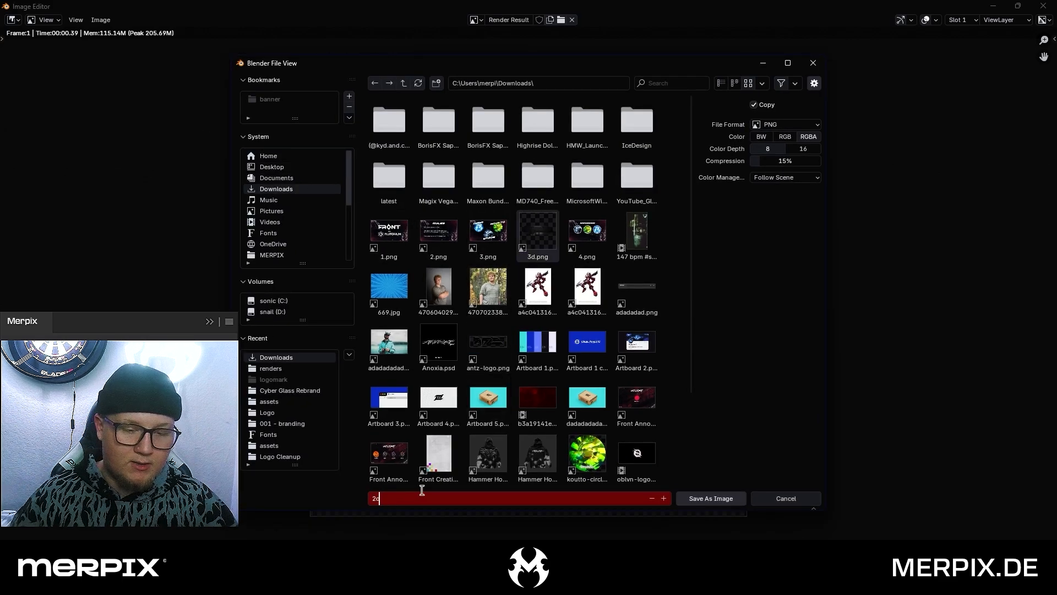
pyautogui.click(773, 243)
pyautogui.click(797, 149)
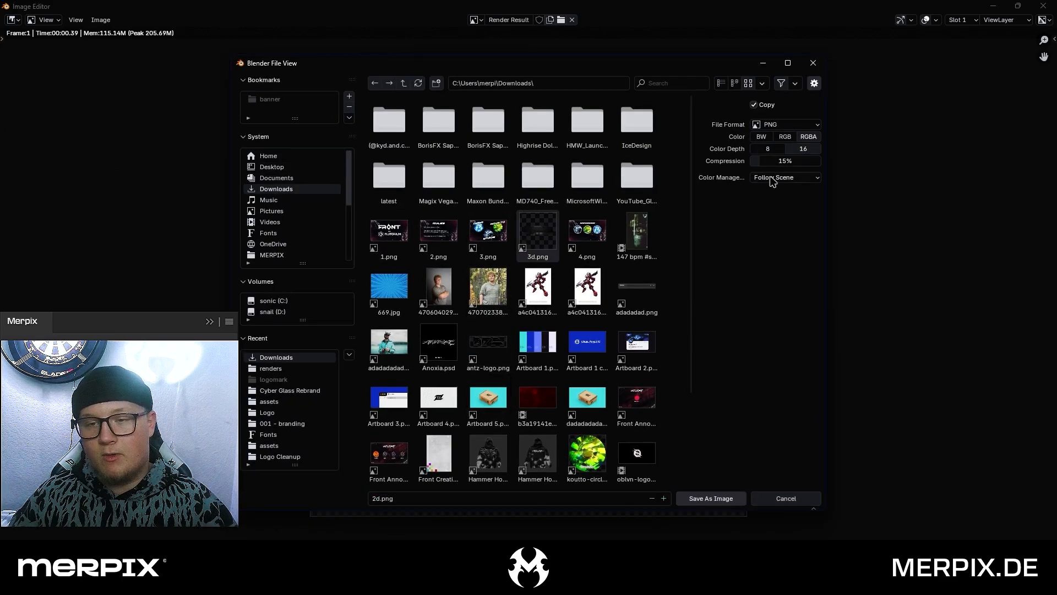
pyautogui.click(703, 499)
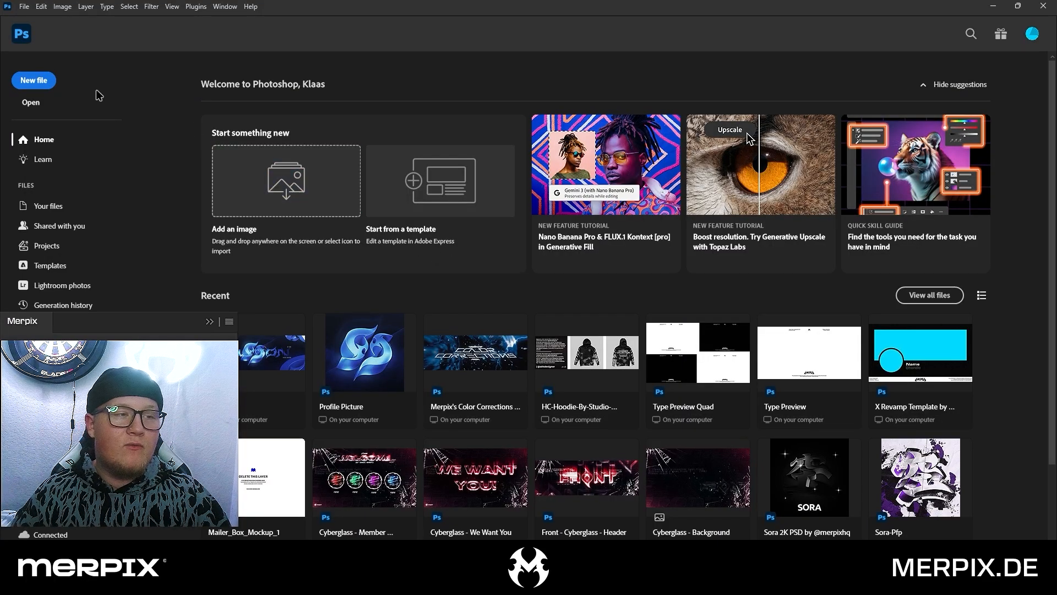
# Switch to Photoshop and create a new 2000 x 2000 px document at 300 pixels/inch
pyautogui.click(44, 82)
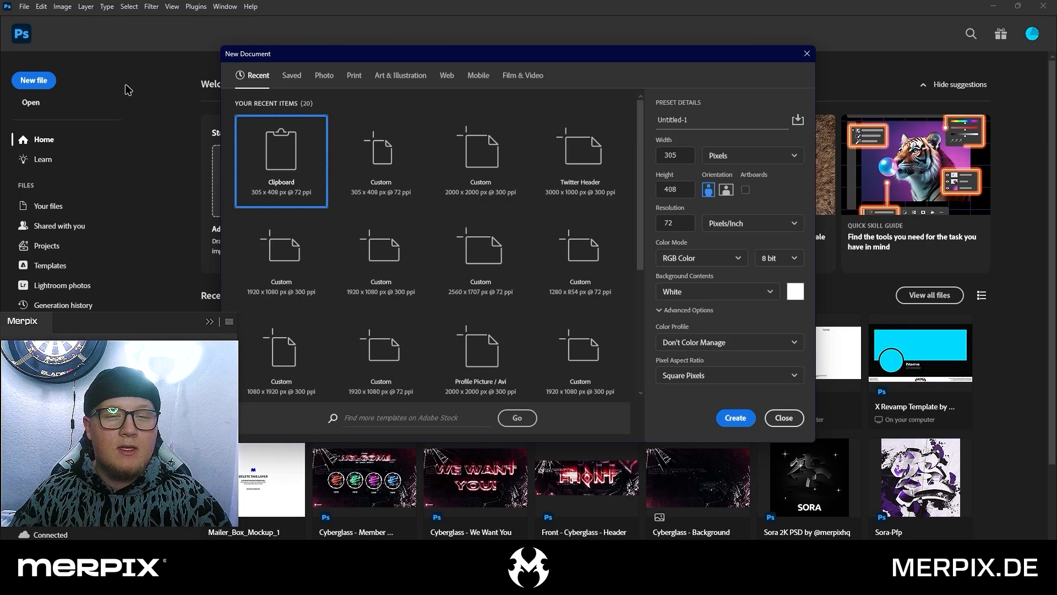
pyautogui.doubleClick(669, 155)
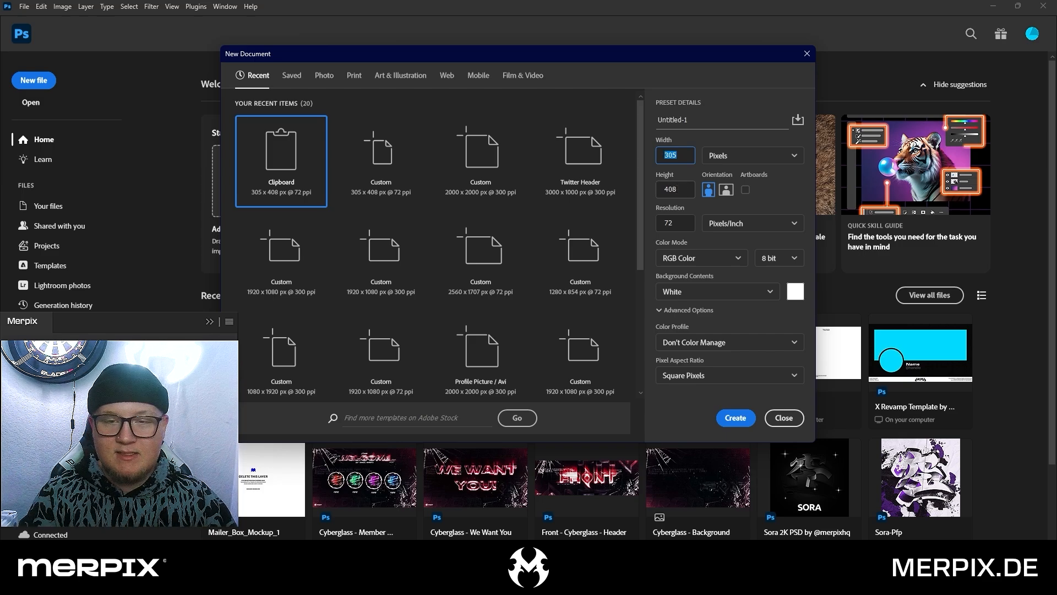
pyautogui.write('2300')
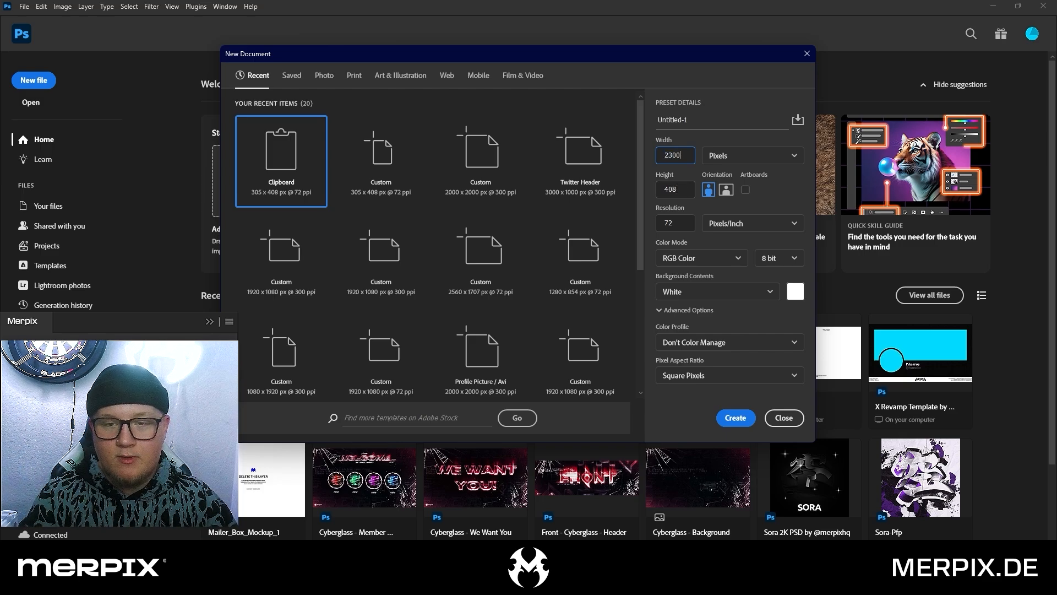
pyautogui.moveTo(685, 187); pyautogui.dragTo(633, 189)
pyautogui.write('2000')
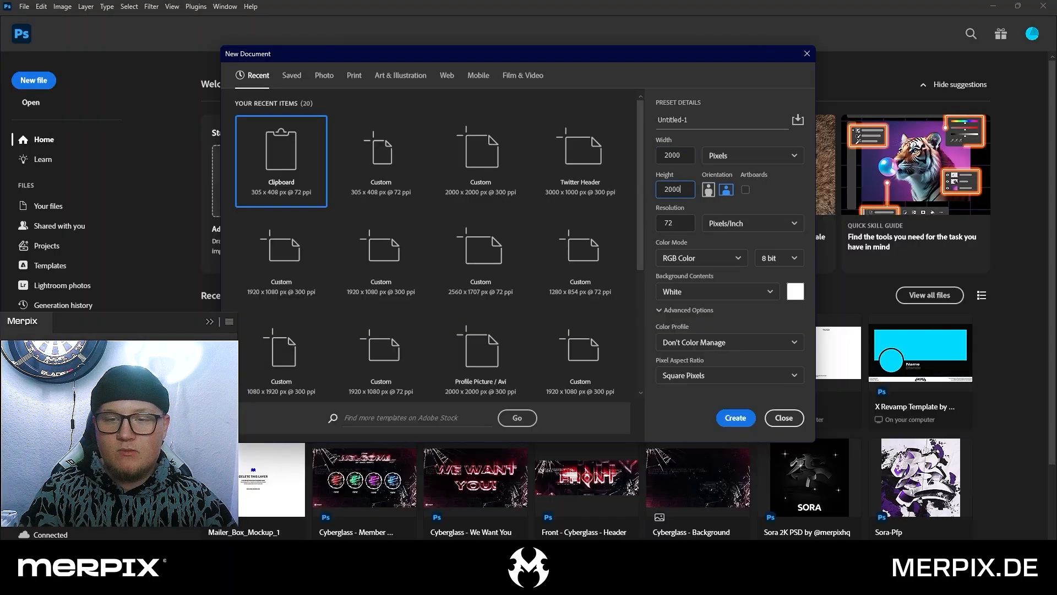
pyautogui.press('Tab')
pyautogui.write('300')
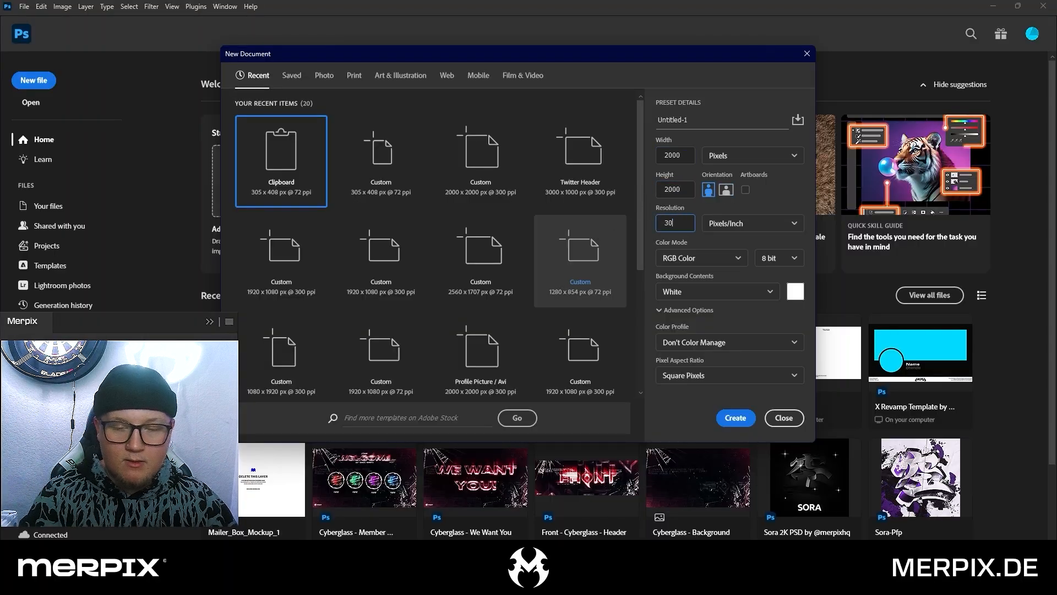
pyautogui.click(776, 200)
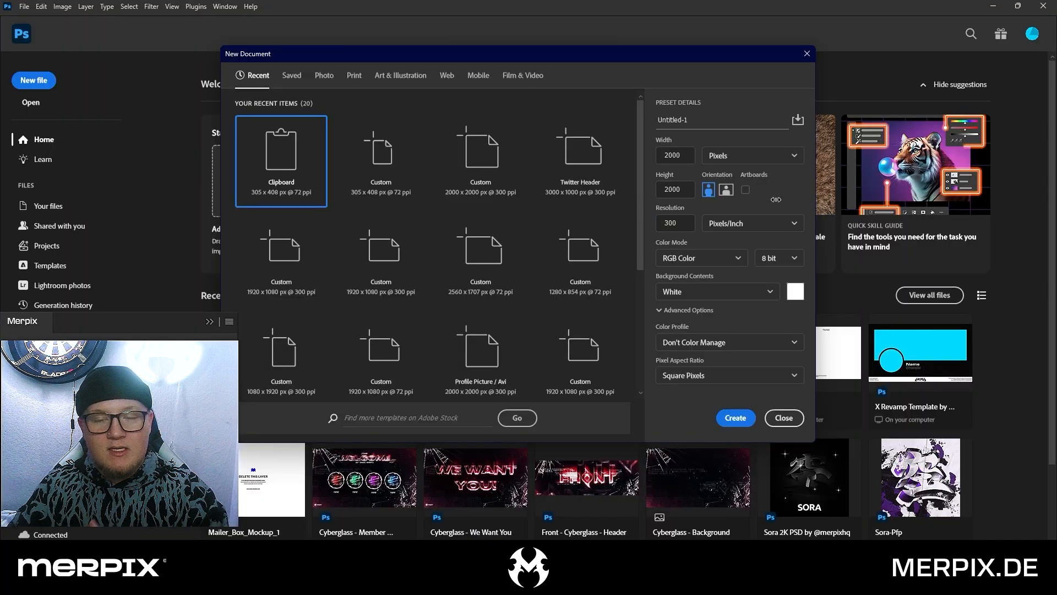
pyautogui.click(736, 417)
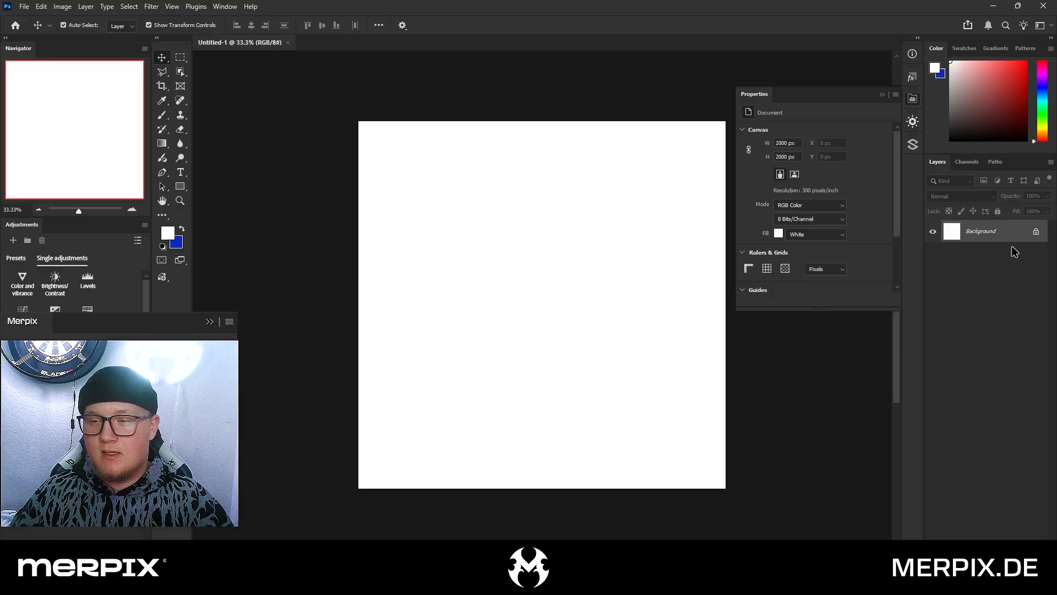
# Unlock the white background layer, invert it to black and deselect it
pyautogui.click(1036, 233)
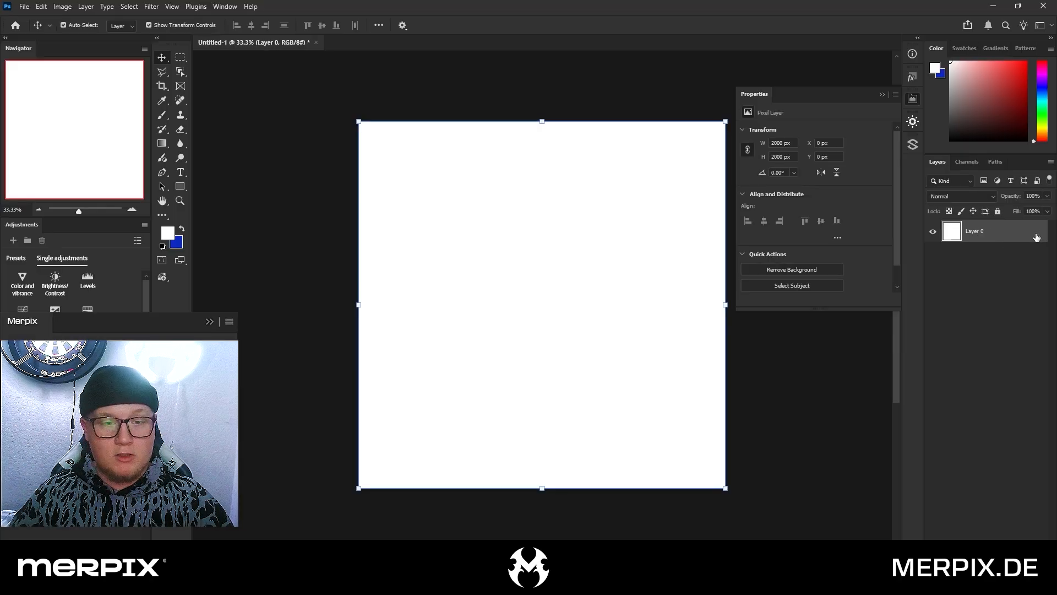
pyautogui.hotkey('ctrl', 'i')
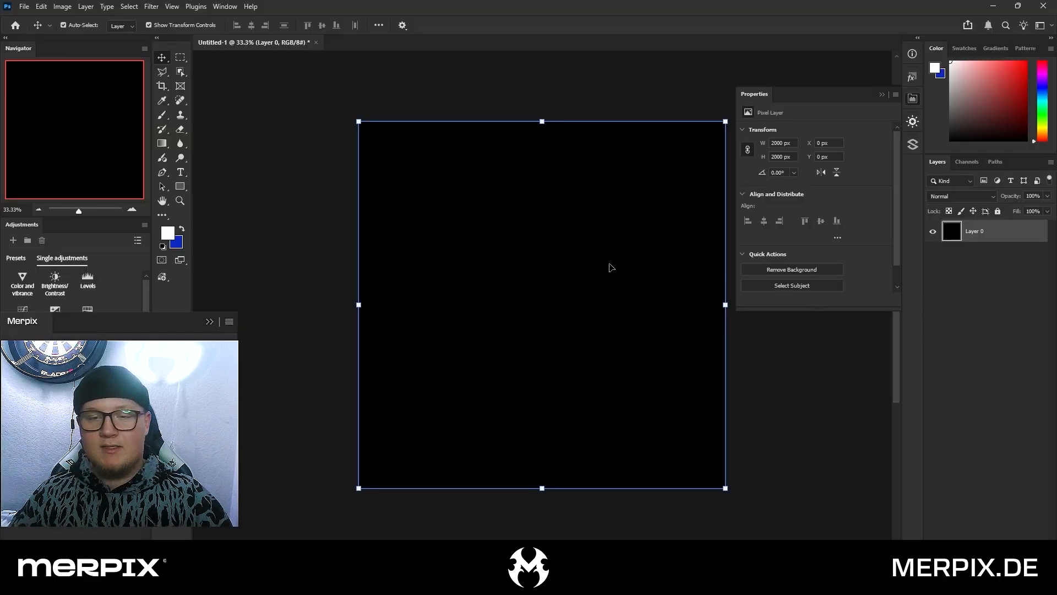
pyautogui.click(254, 151)
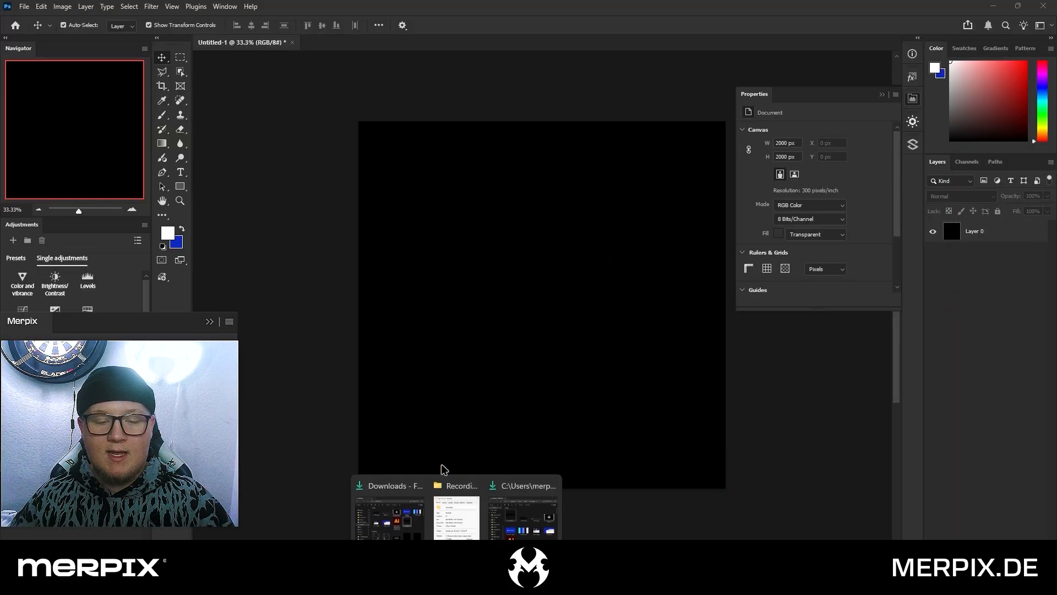
# Place 2d.png and 3d.png from the Downloads folder at full canvas size above the black layer
pyautogui.click(527, 522)
pyautogui.moveTo(543, 102); pyautogui.dragTo(769, 94)
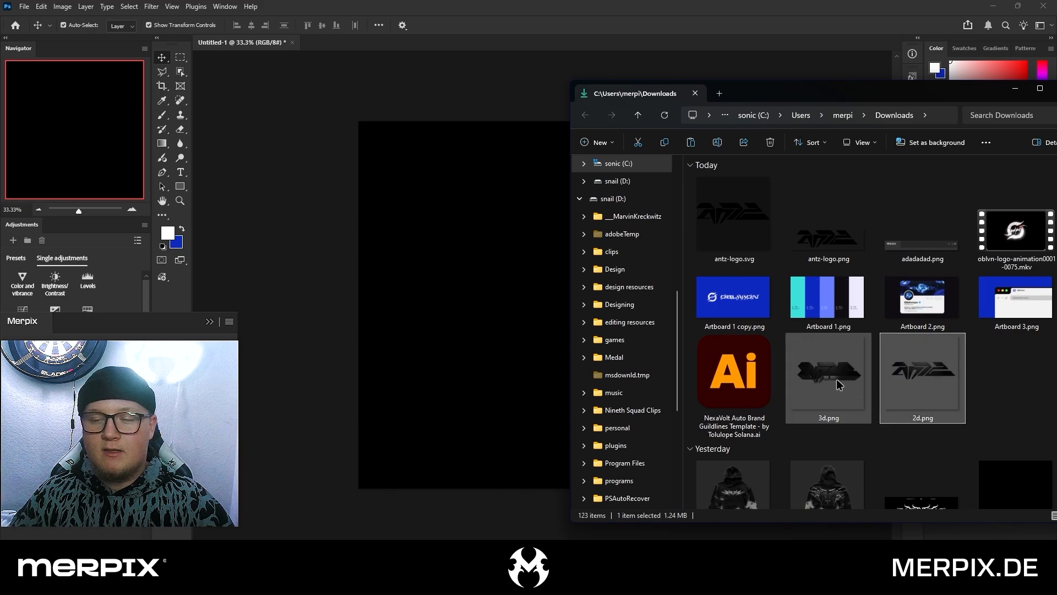
pyautogui.click(919, 386)
pyautogui.keyDown('ctrl'); pyautogui.click(839, 391); pyautogui.keyUp('ctrl')
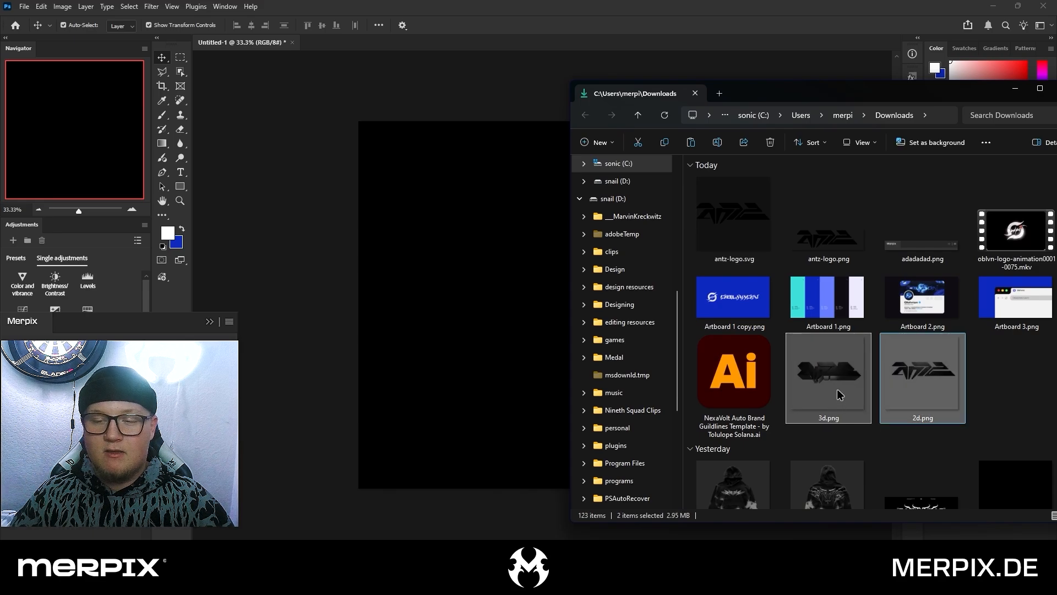
pyautogui.moveTo(839, 393); pyautogui.dragTo(494, 300)
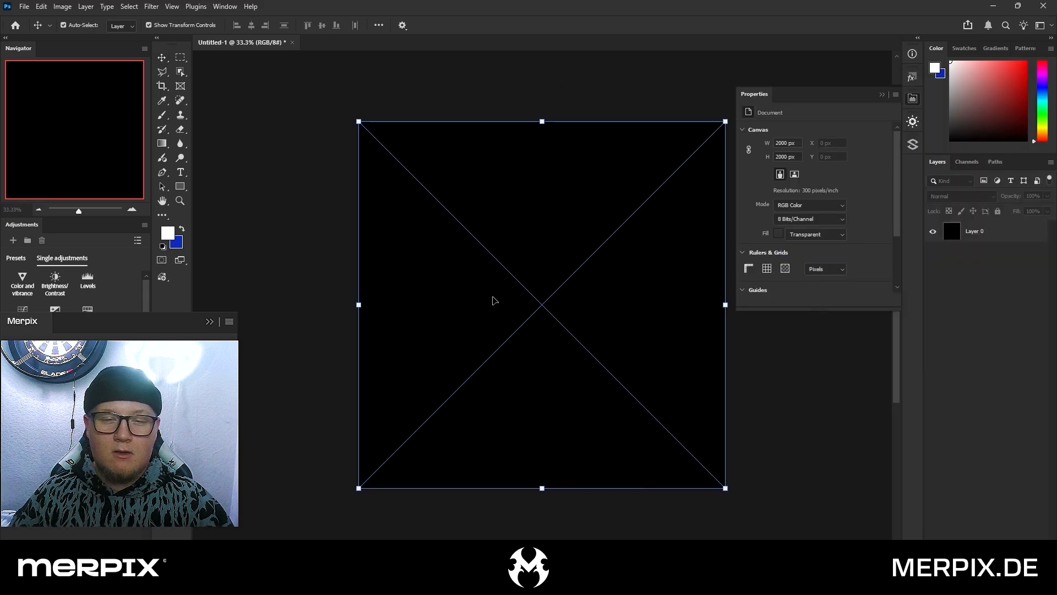
pyautogui.press('Return')
pyautogui.press('Return')
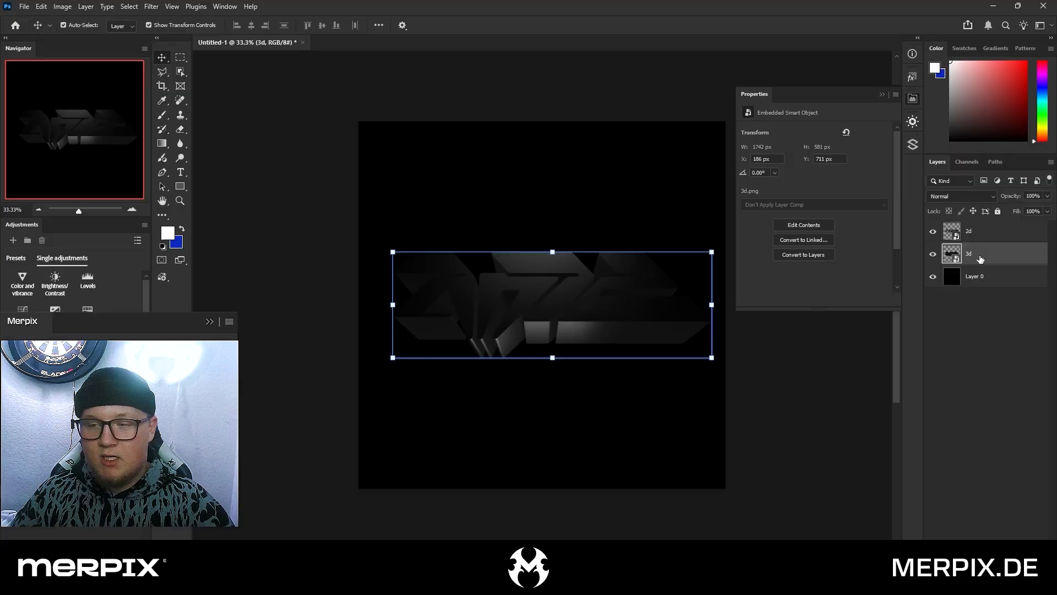
pyautogui.click(756, 411)
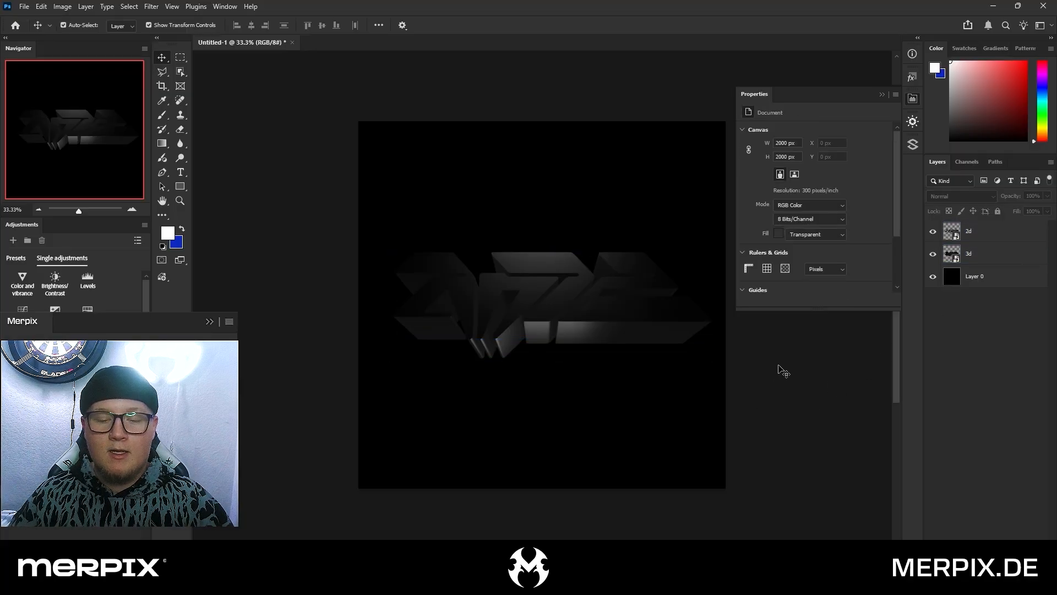
# Add a Lorem Ipsum placeholder text layer below the logo in the Coolvetica Regular font
pyautogui.moveTo(782, 364); pyautogui.dragTo(763, 361)
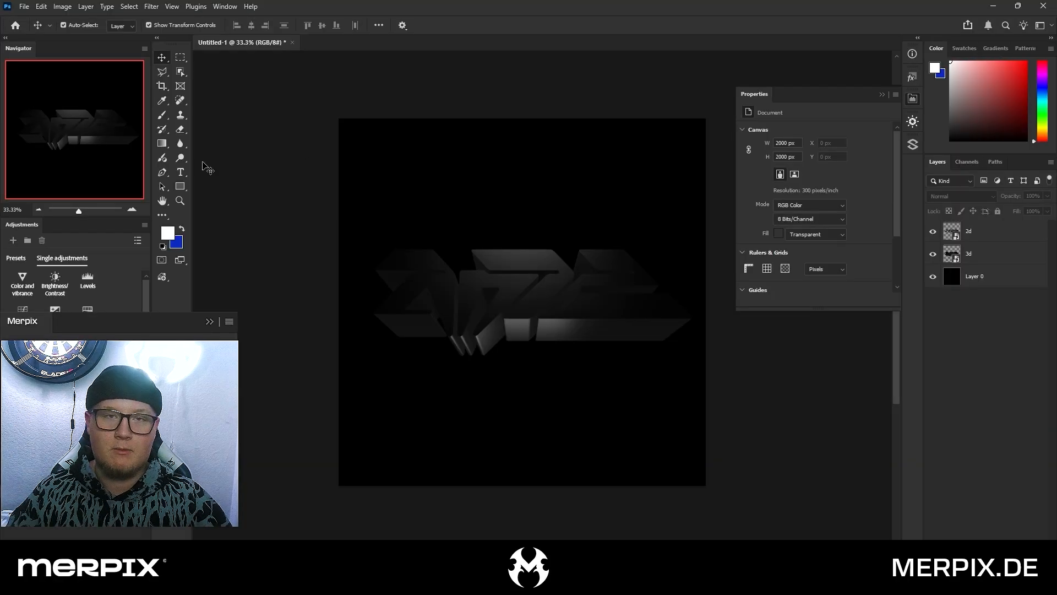
pyautogui.click(186, 171)
pyautogui.click(508, 434)
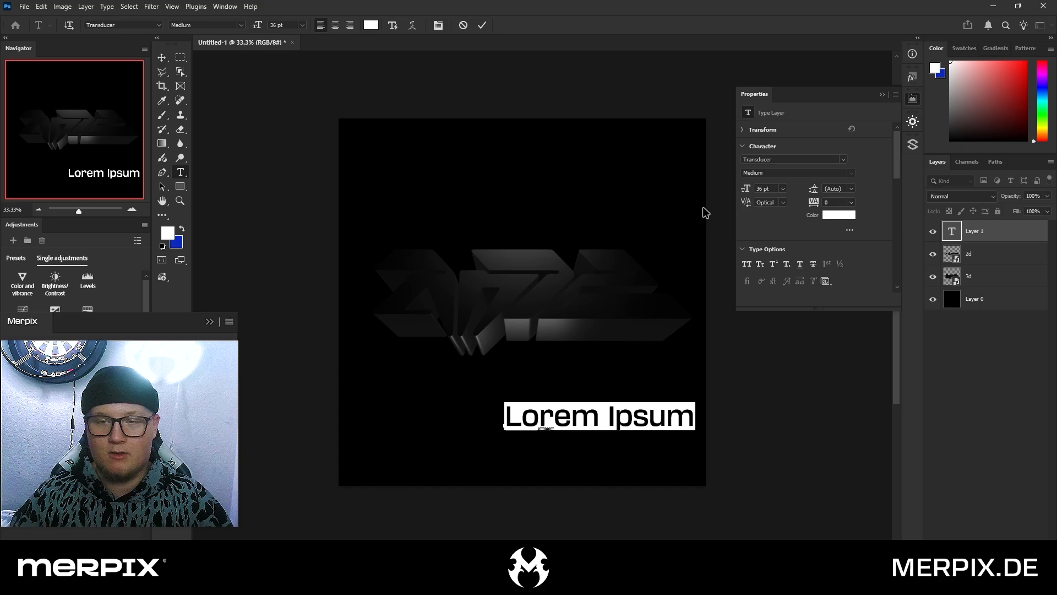
pyautogui.click(774, 160)
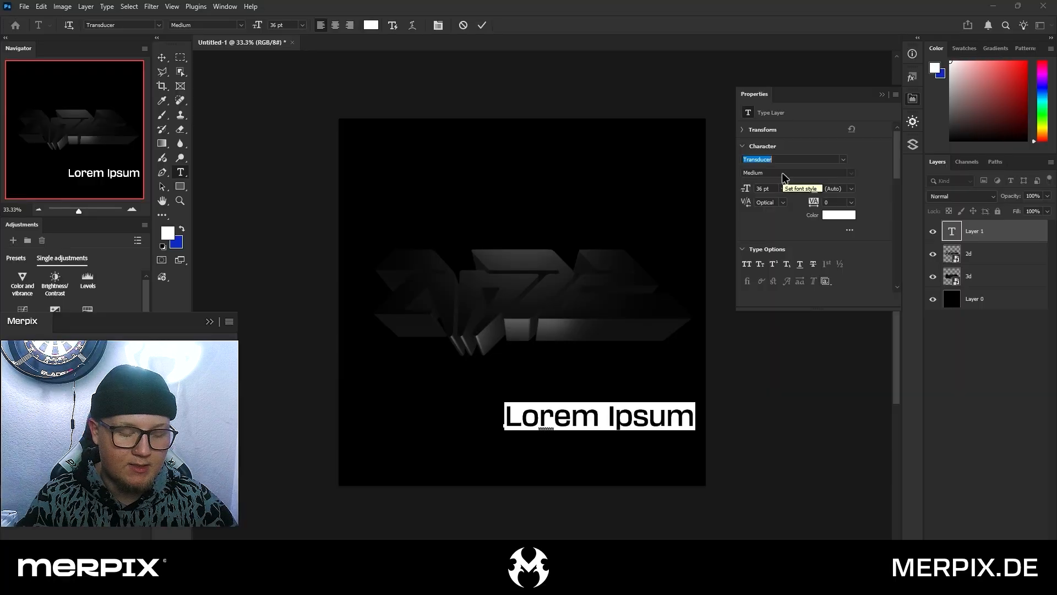
pyautogui.write('Cool')
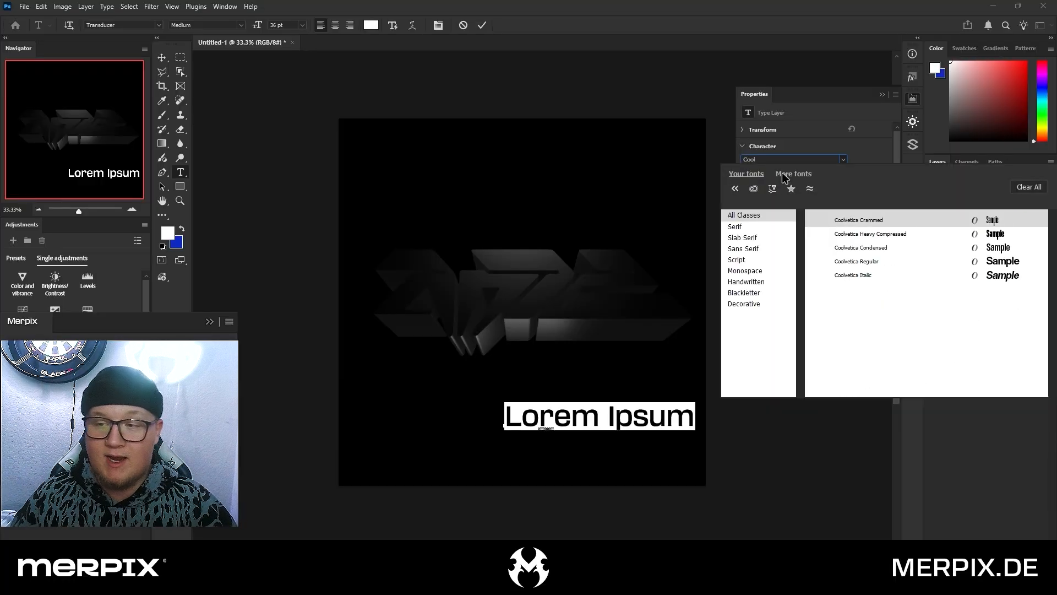
pyautogui.click(848, 267)
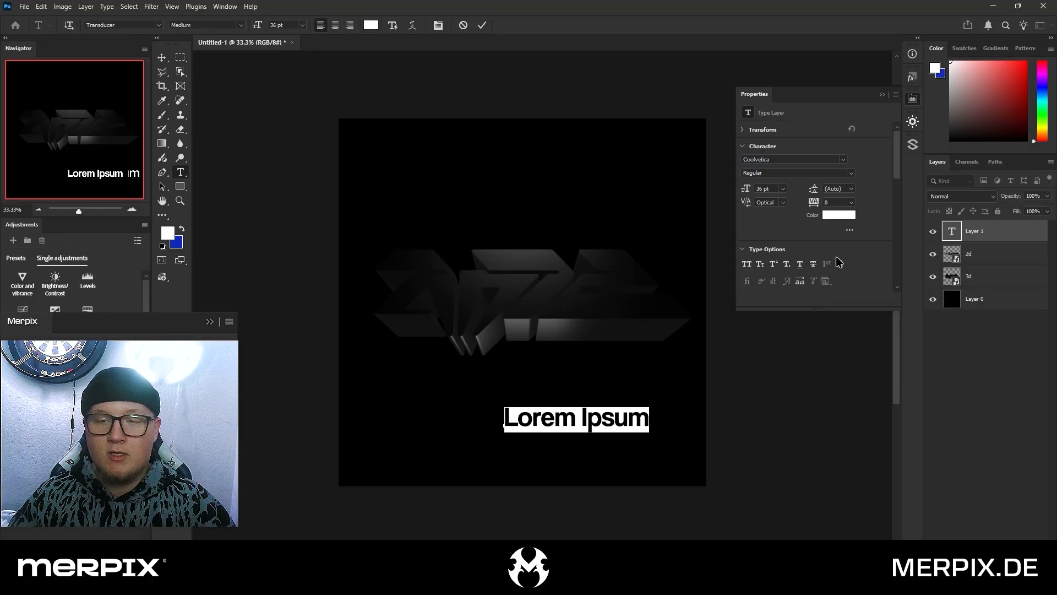
pyautogui.click(161, 58)
# Center-align the placeholder text and move it to the horizontal middle of the canvas below the logo
pyautogui.click(914, 100)
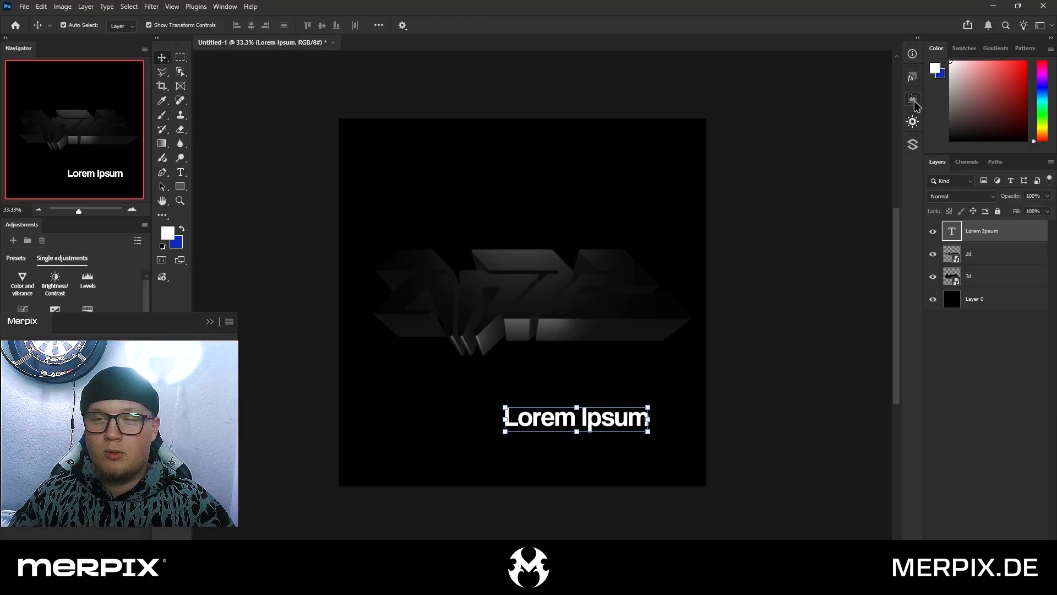
pyautogui.click(914, 101)
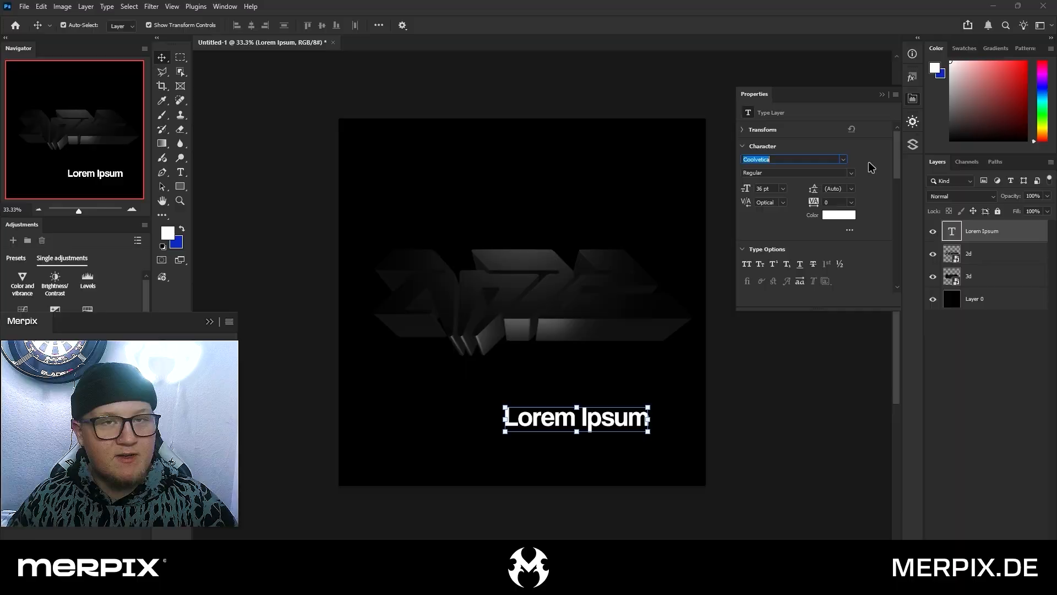
pyautogui.scroll(-4, 870, 167)
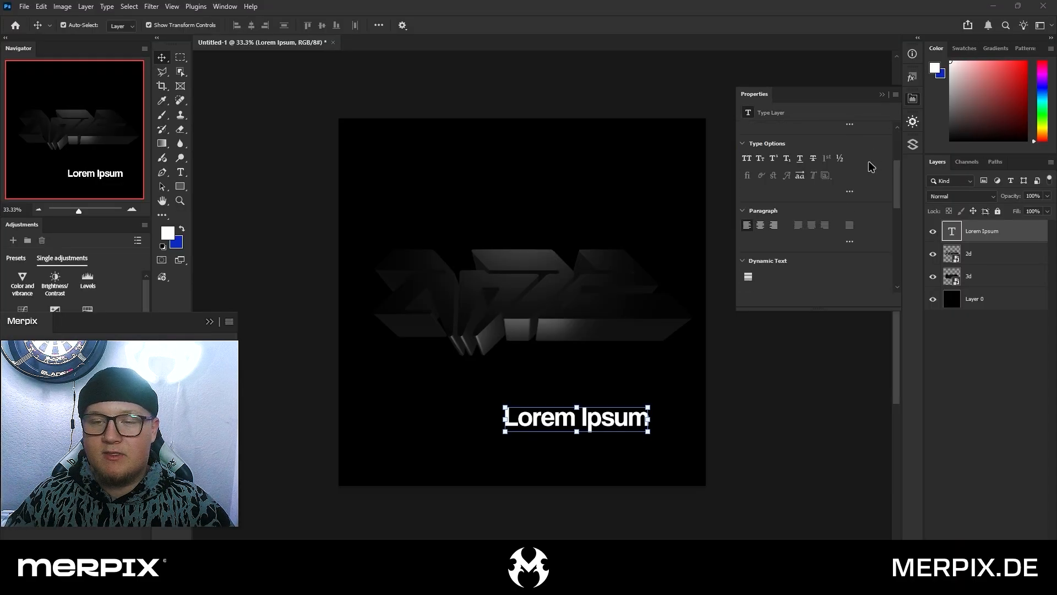
pyautogui.click(760, 227)
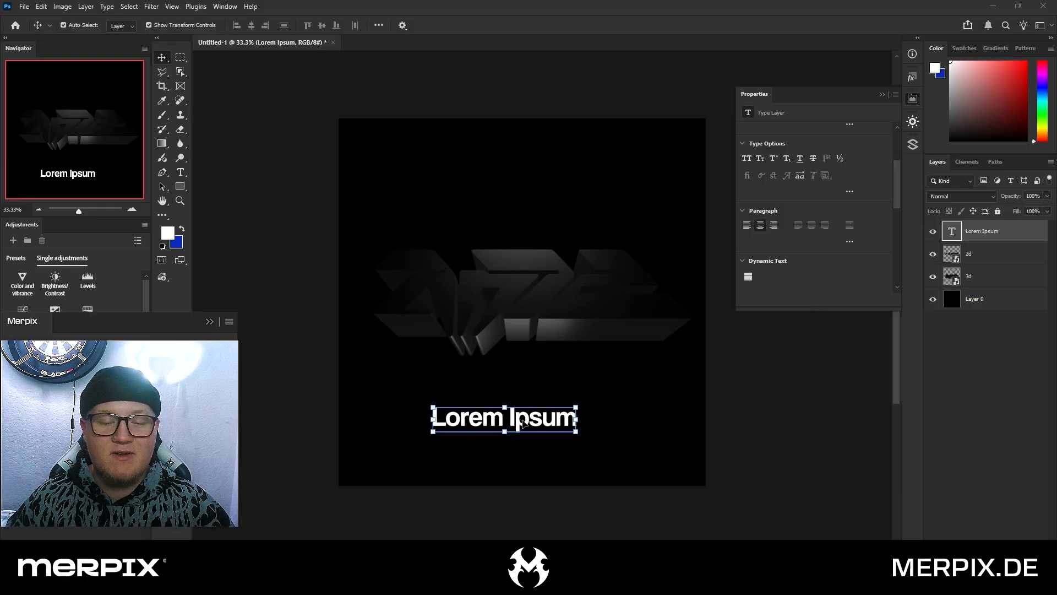
pyautogui.moveTo(526, 423); pyautogui.dragTo(541, 425)
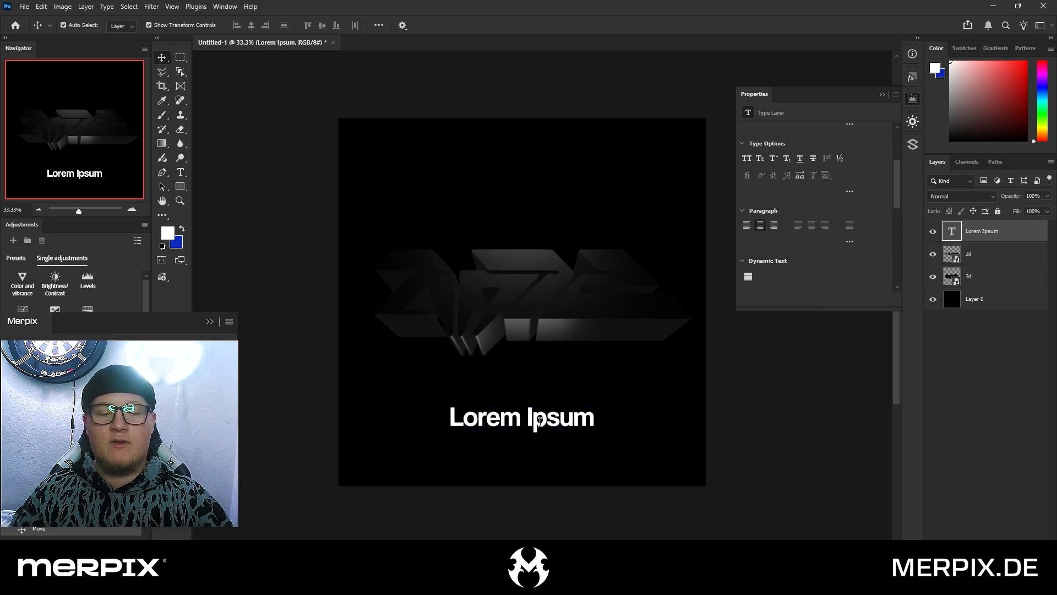
# Replace the placeholder text below the logo with NAME
pyautogui.doubleClick(540, 424)
pyautogui.write('ihbadikzabdaidiba')
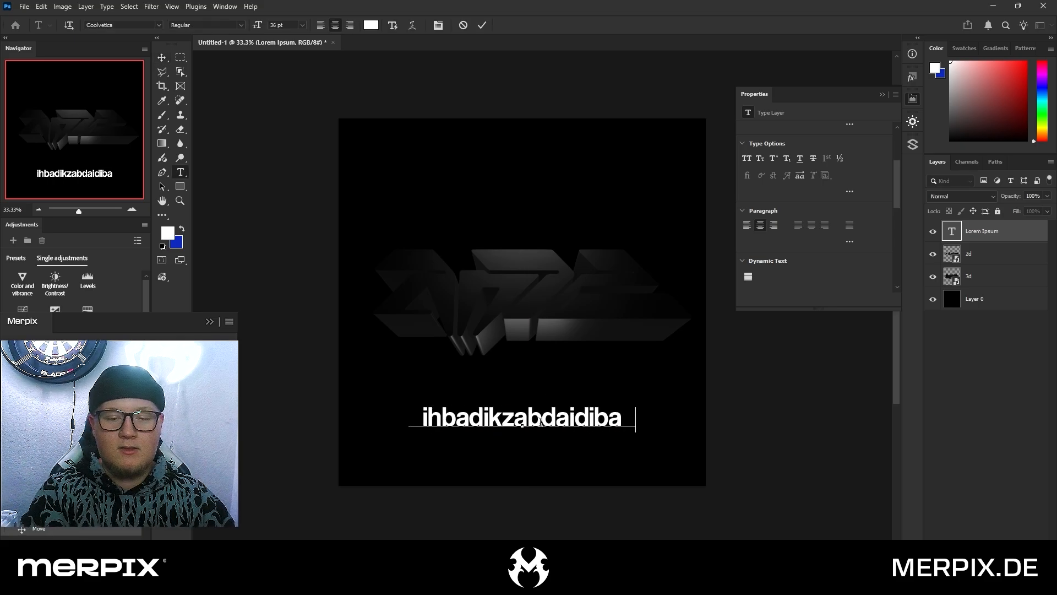
pyautogui.write('da')
pyautogui.hotkey('ctrl', 'a')
pyautogui.press('BackSpace')
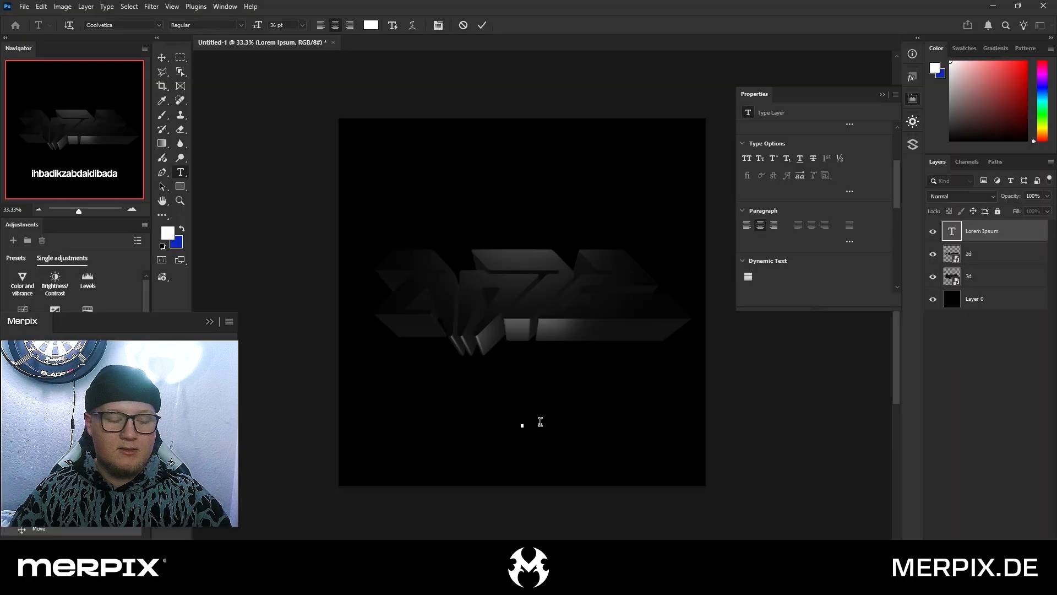
pyautogui.write('NAME')
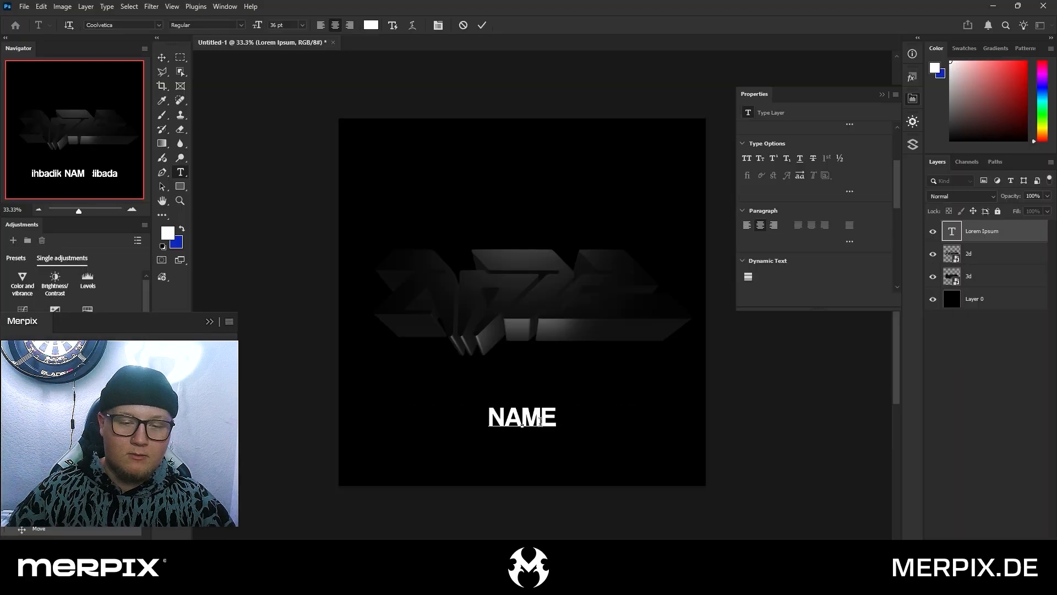
pyautogui.hotkey('ctrl', 'Return')
# Warp the NAME text with an Arc style at a 6.8% bend and deselect the layer
pyautogui.hotkey('ctrl', 't')
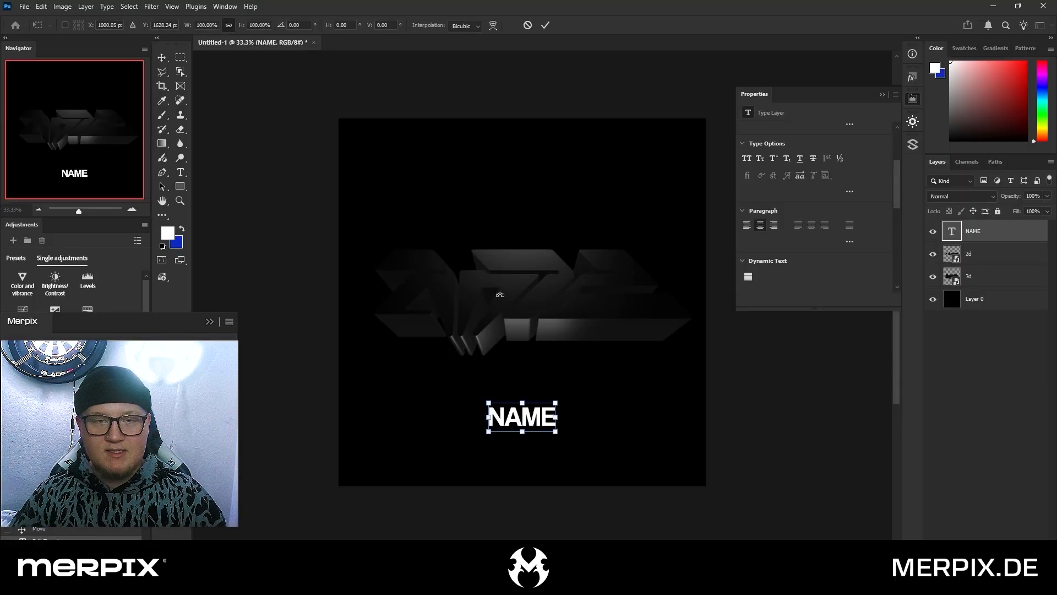
pyautogui.press('Return')
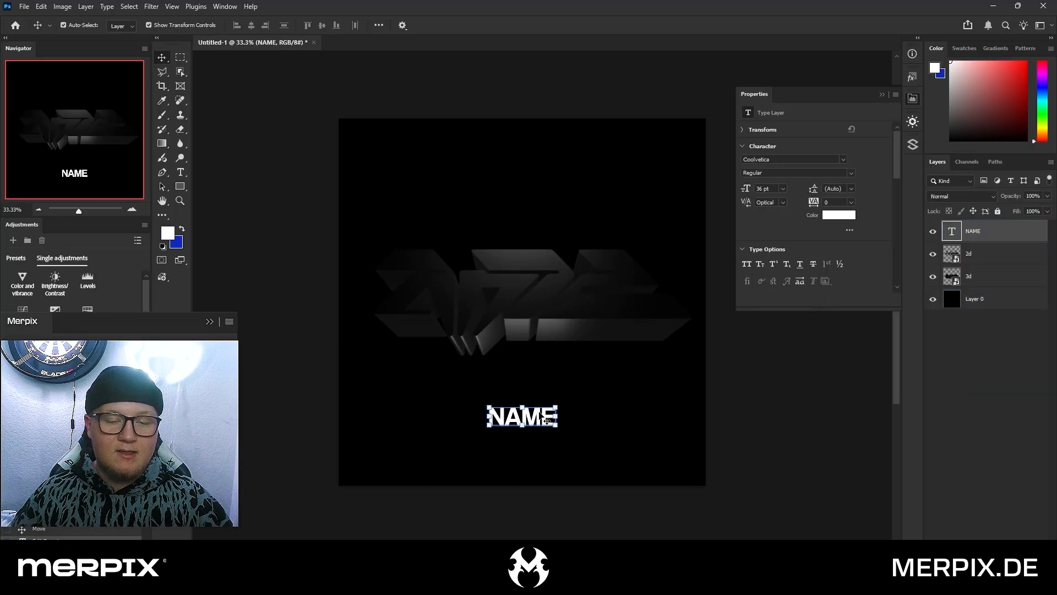
pyautogui.hotkey('ctrl', 't')
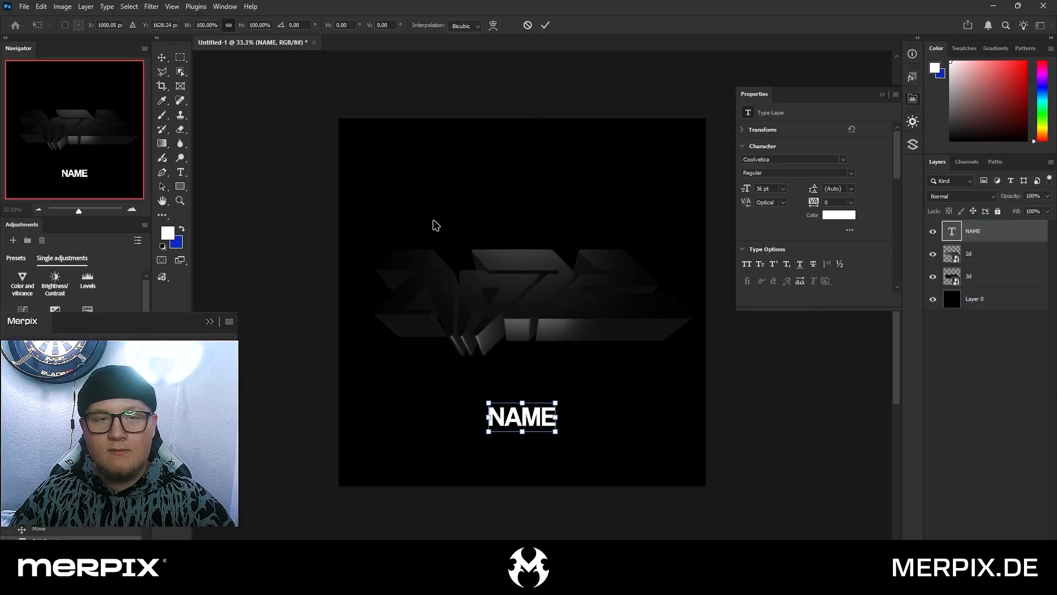
pyautogui.click(493, 28)
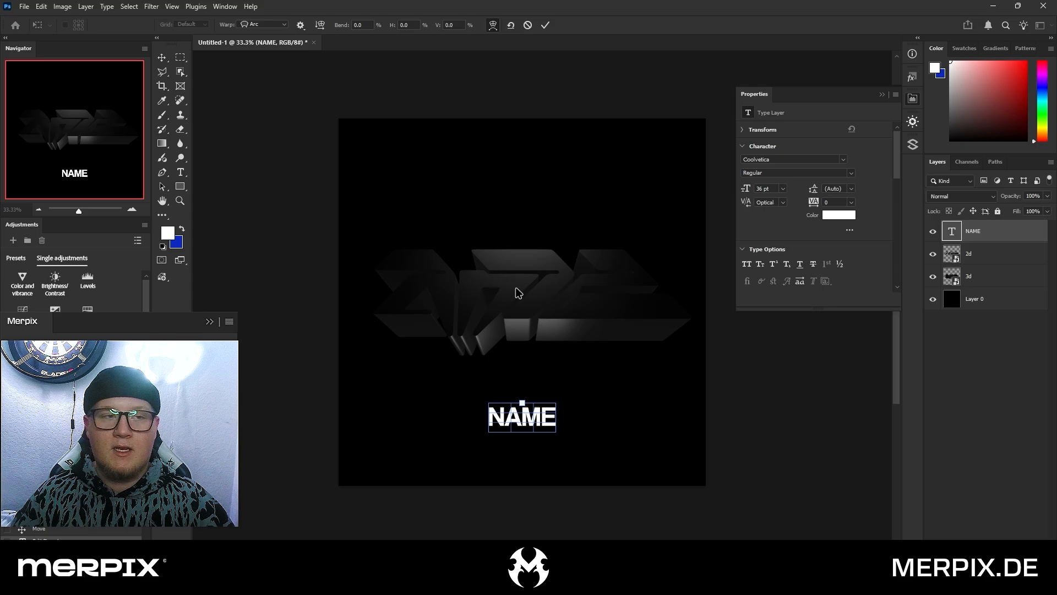
pyautogui.click(259, 27)
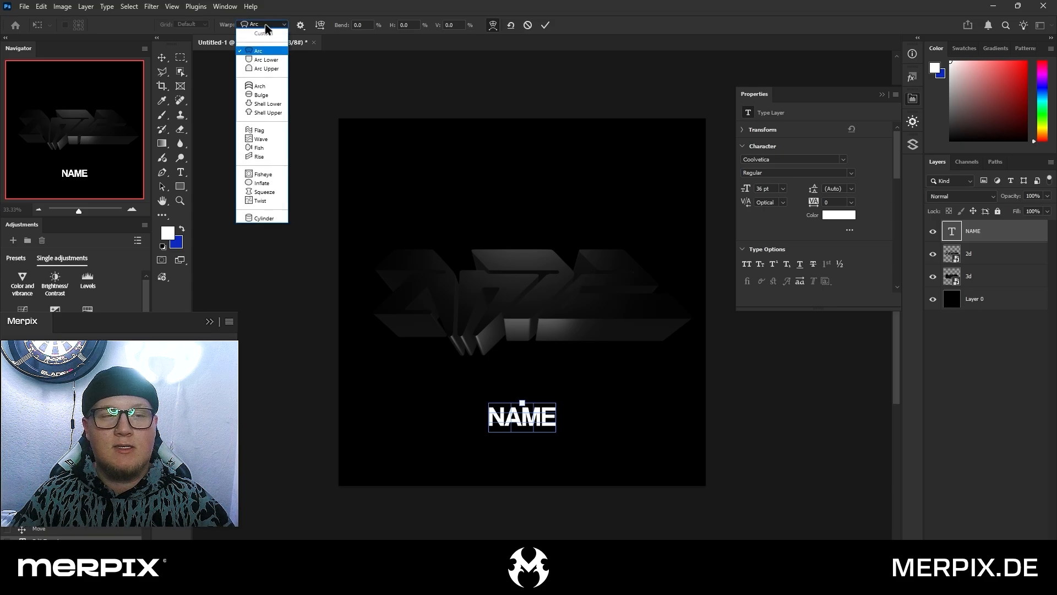
pyautogui.click(264, 52)
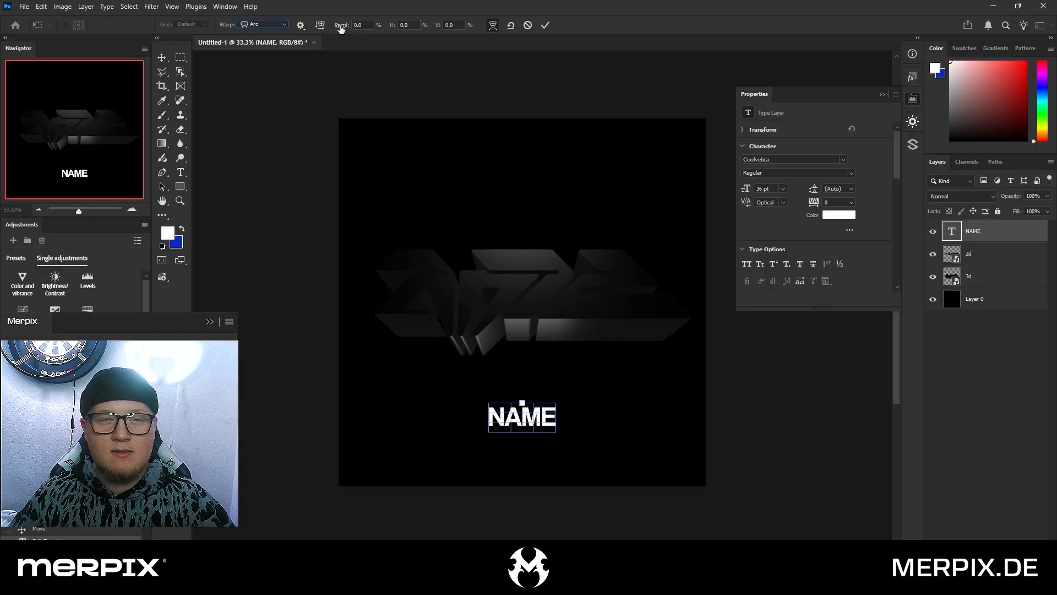
pyautogui.moveTo(342, 29); pyautogui.dragTo(379, 32)
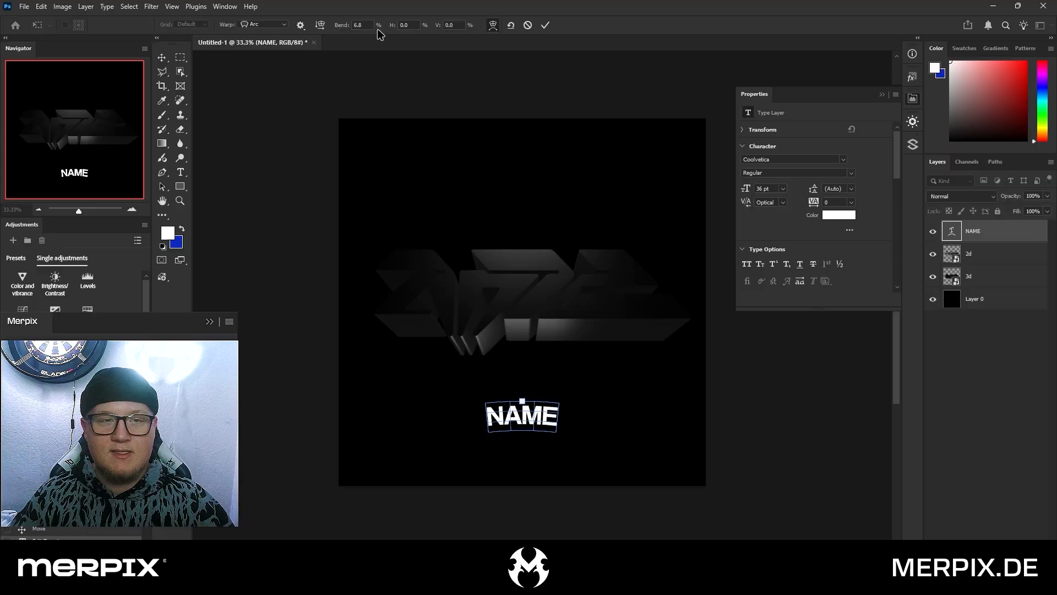
pyautogui.click(545, 25)
pyautogui.click(773, 376)
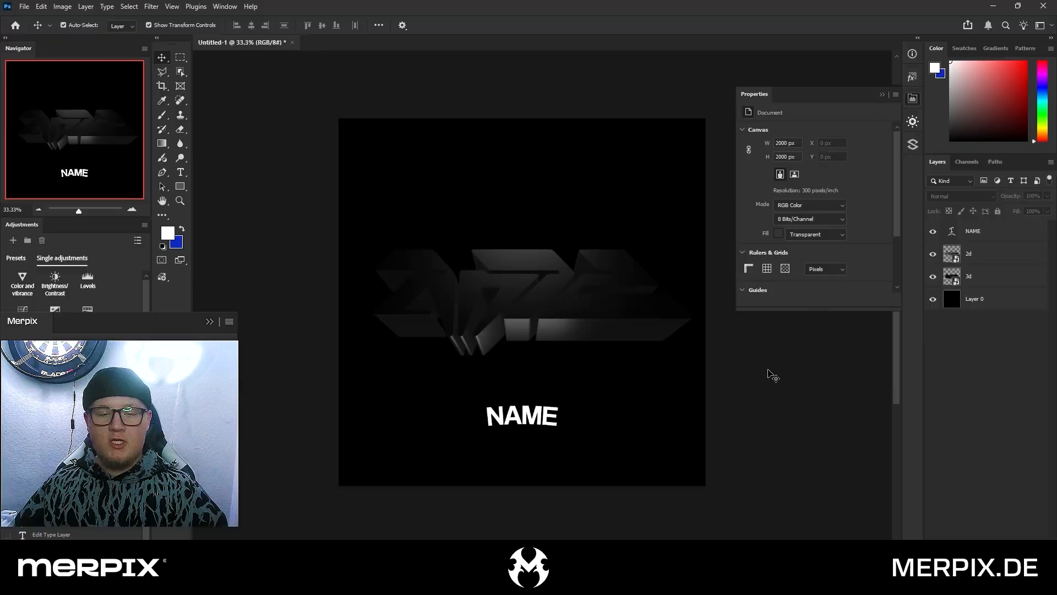
# Scale the NAME text up to about 45 pt and move it slightly lower beneath the logo
pyautogui.click(538, 300)
pyautogui.click(524, 425)
pyautogui.hotkey('ctrl', 't')
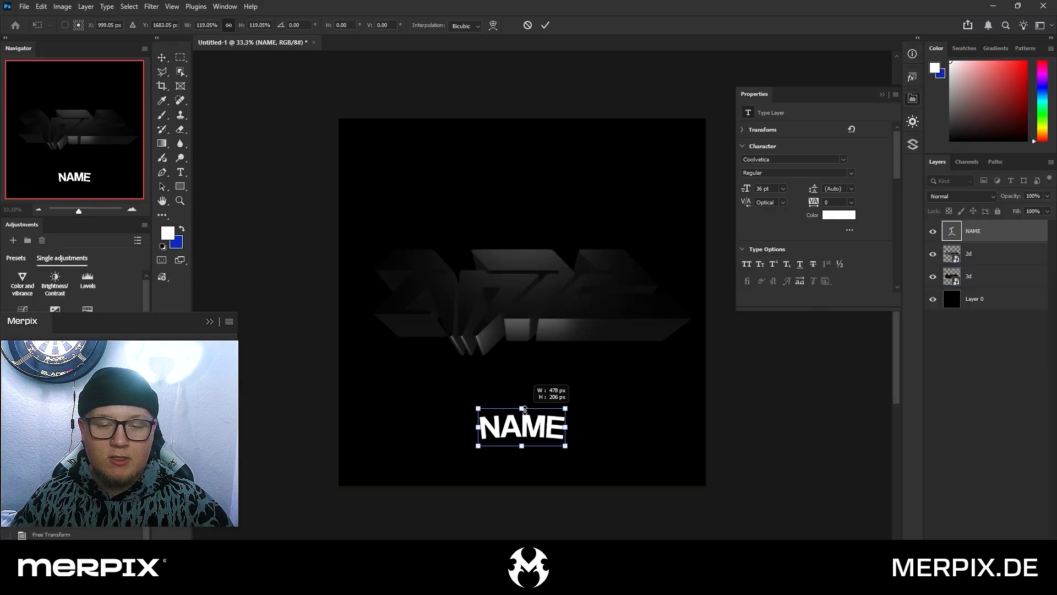
pyautogui.moveTo(535, 423); pyautogui.dragTo(535, 428)
pyautogui.press('Return')
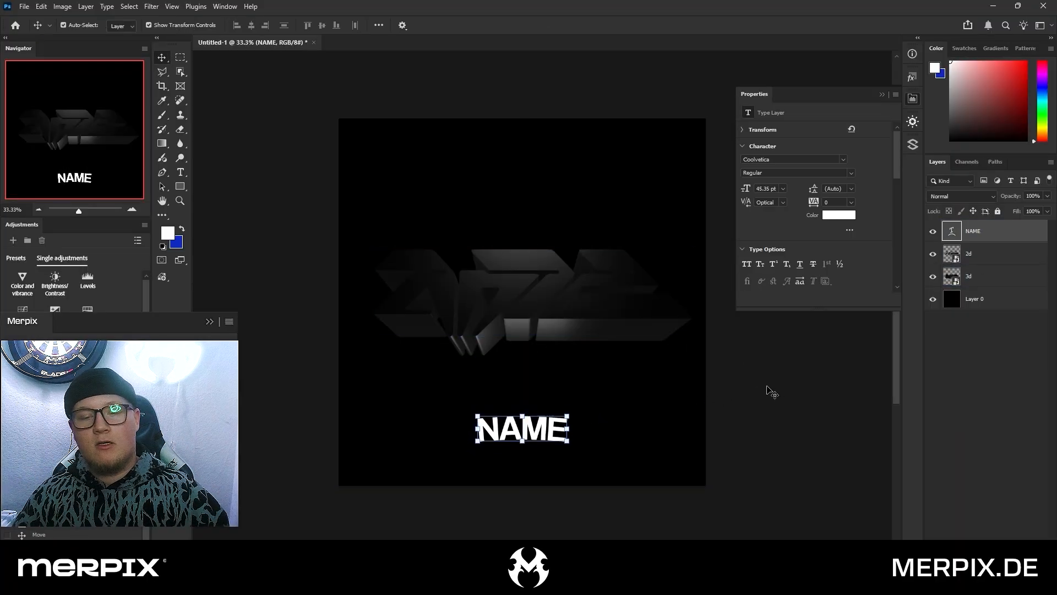
pyautogui.click(744, 394)
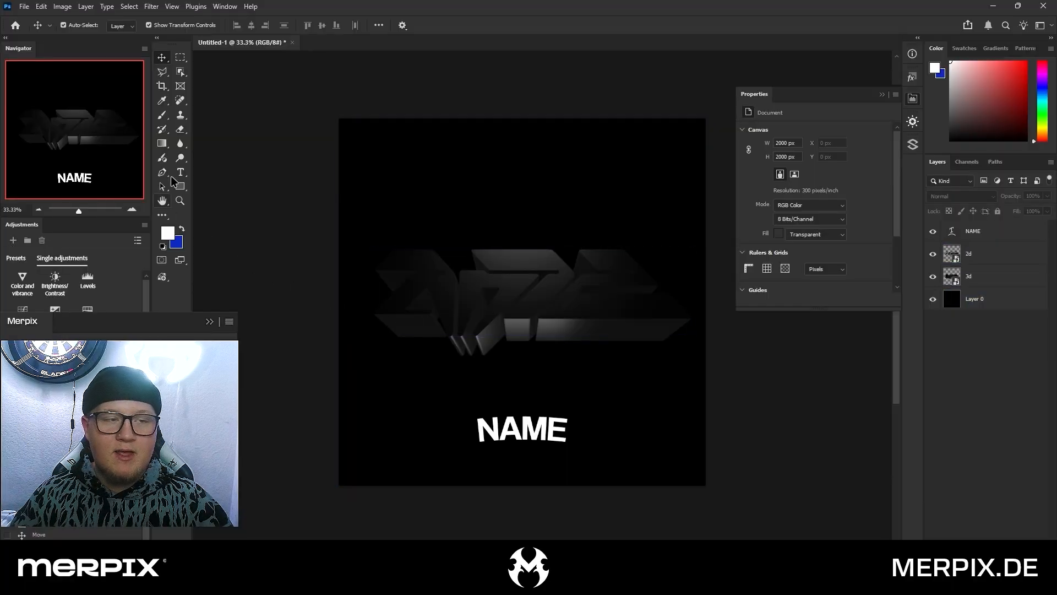
# Change the arced NAME text to MERPIX
pyautogui.doubleClick(546, 435)
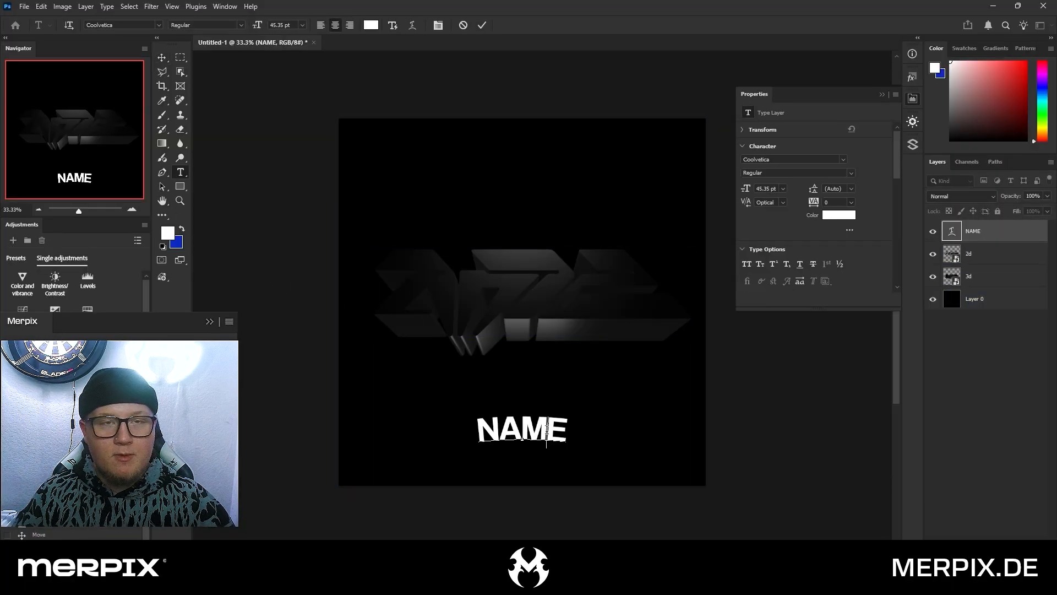
pyautogui.doubleClick(546, 430)
pyautogui.write('AHCN')
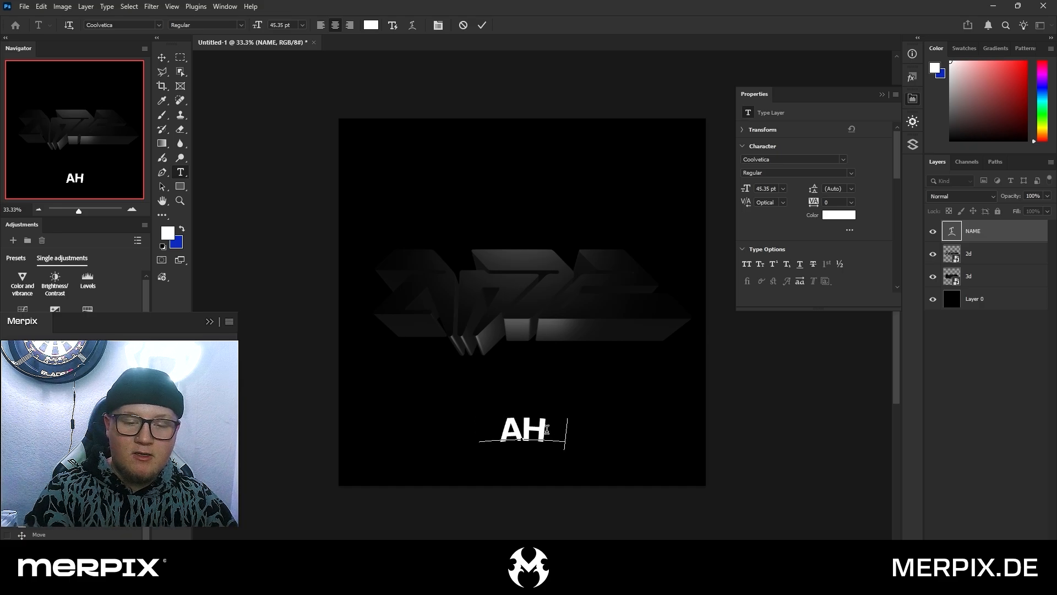
pyautogui.doubleClick(546, 429)
pyautogui.write('MERPI')
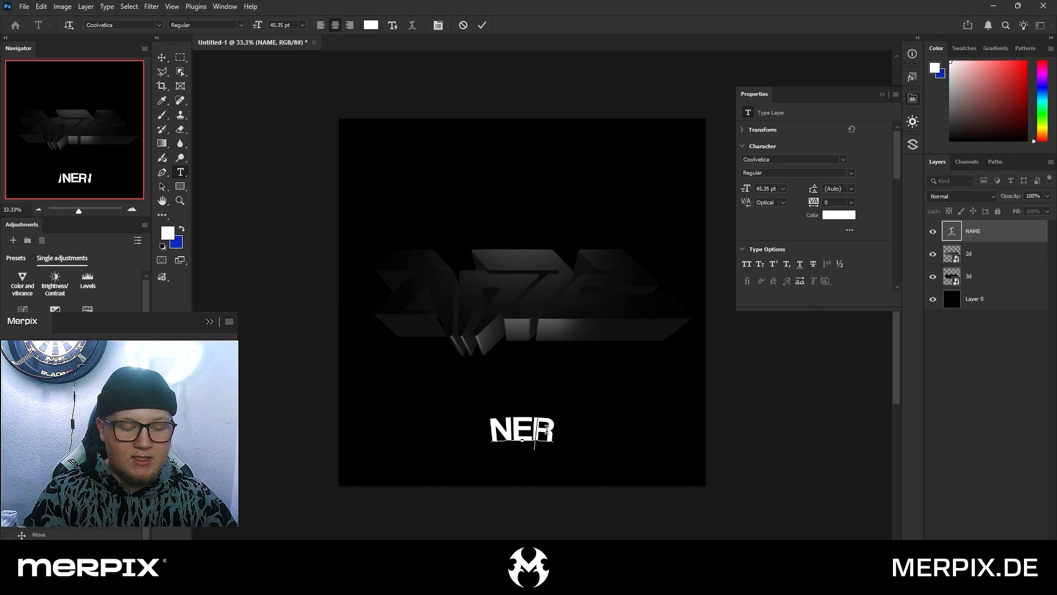
pyautogui.write('X')
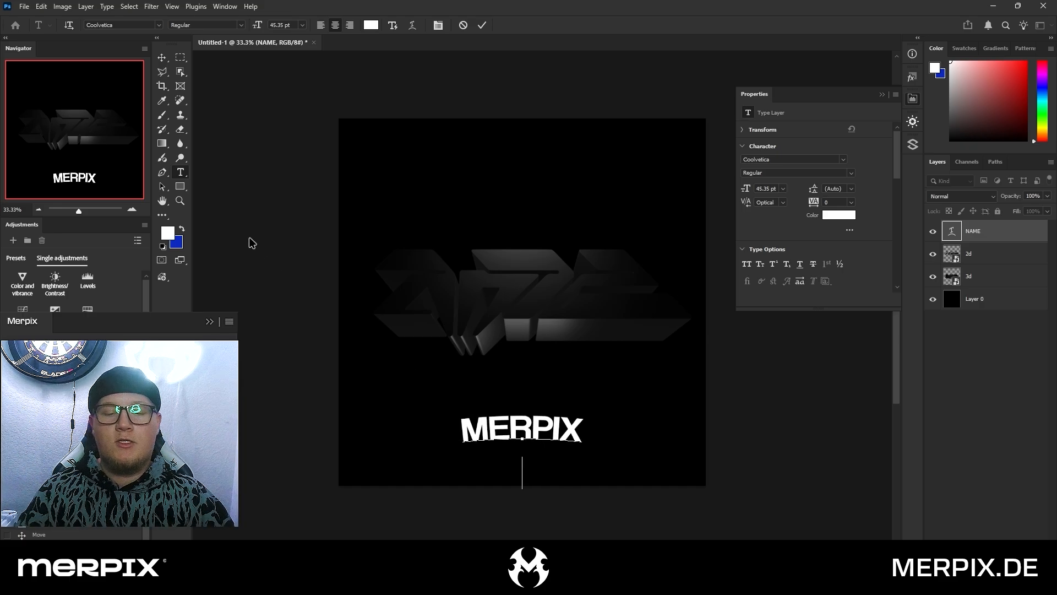
pyautogui.click(162, 57)
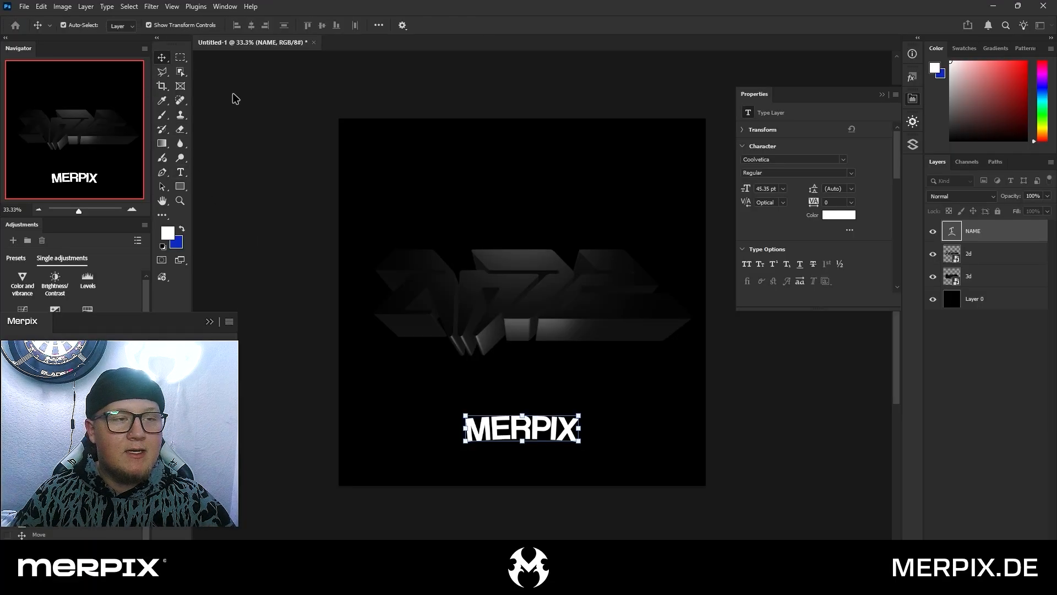